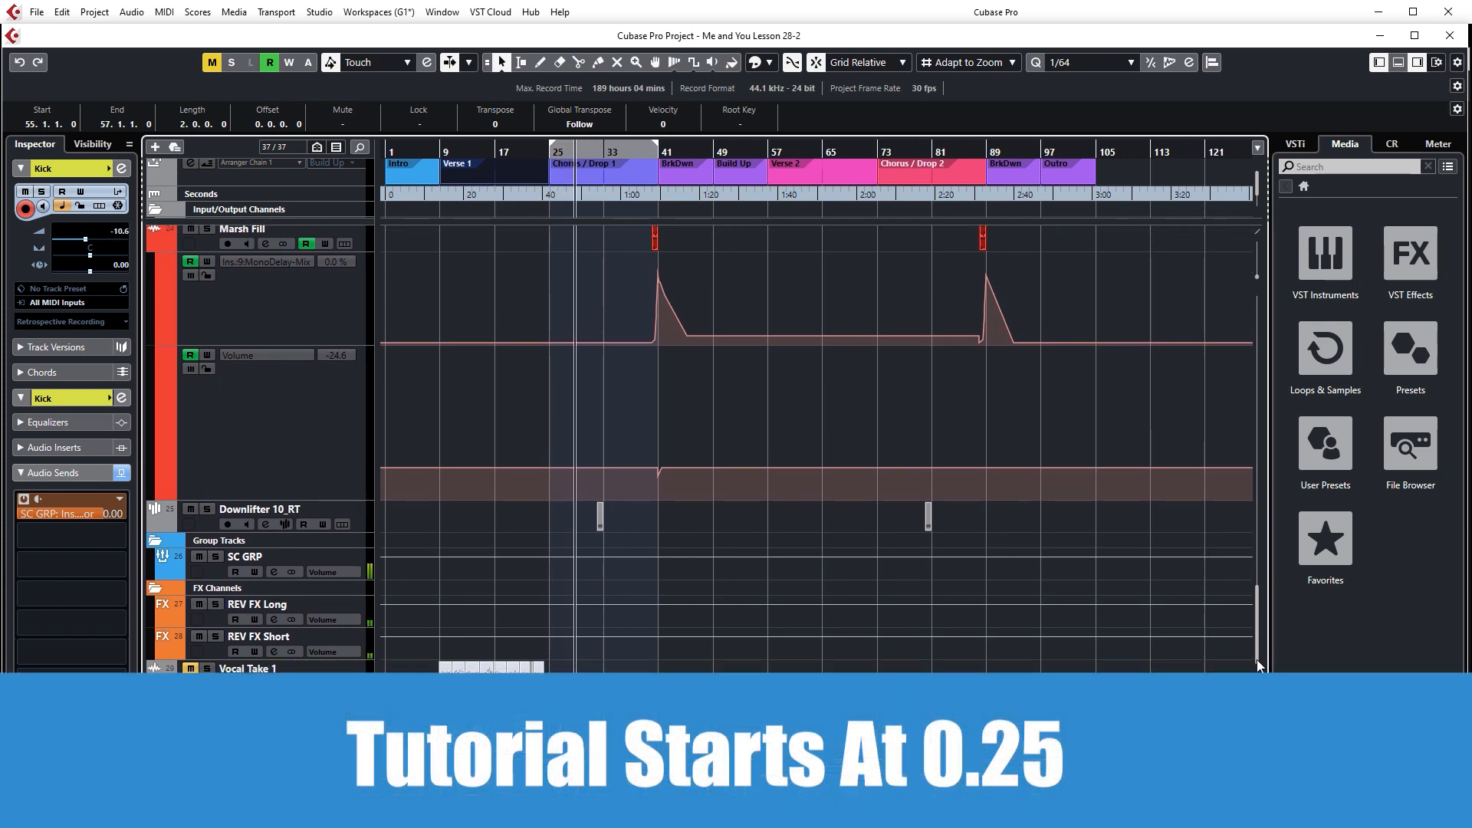
Step: Close the demo project and start a new empty project titled 'Me and You Lesson 1'
left_click_drag(1257, 660, 1231, 595)
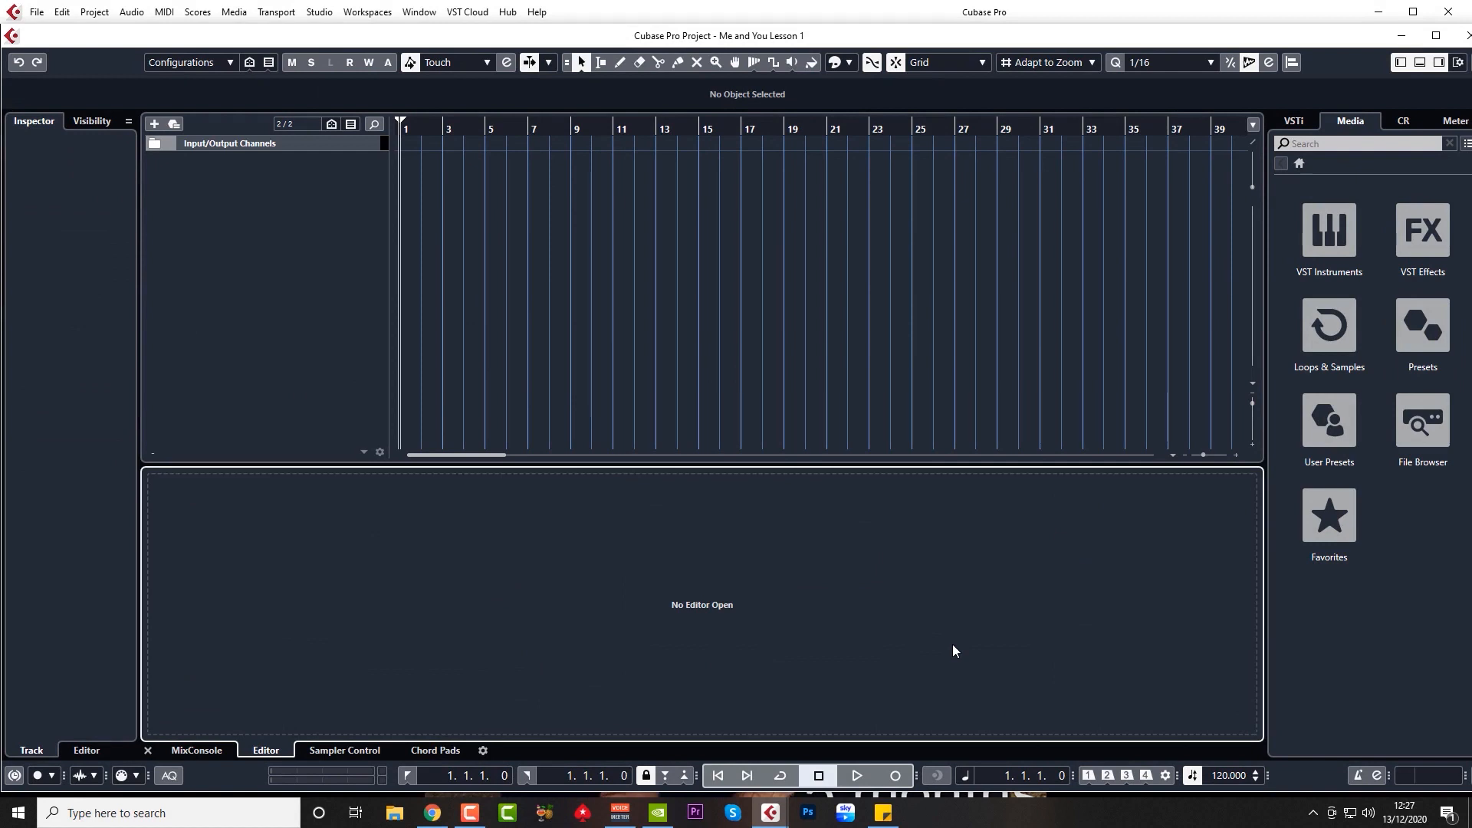
Step: Change the Transport bar tempo from 120 to 138 BPM
left_click(1223, 776)
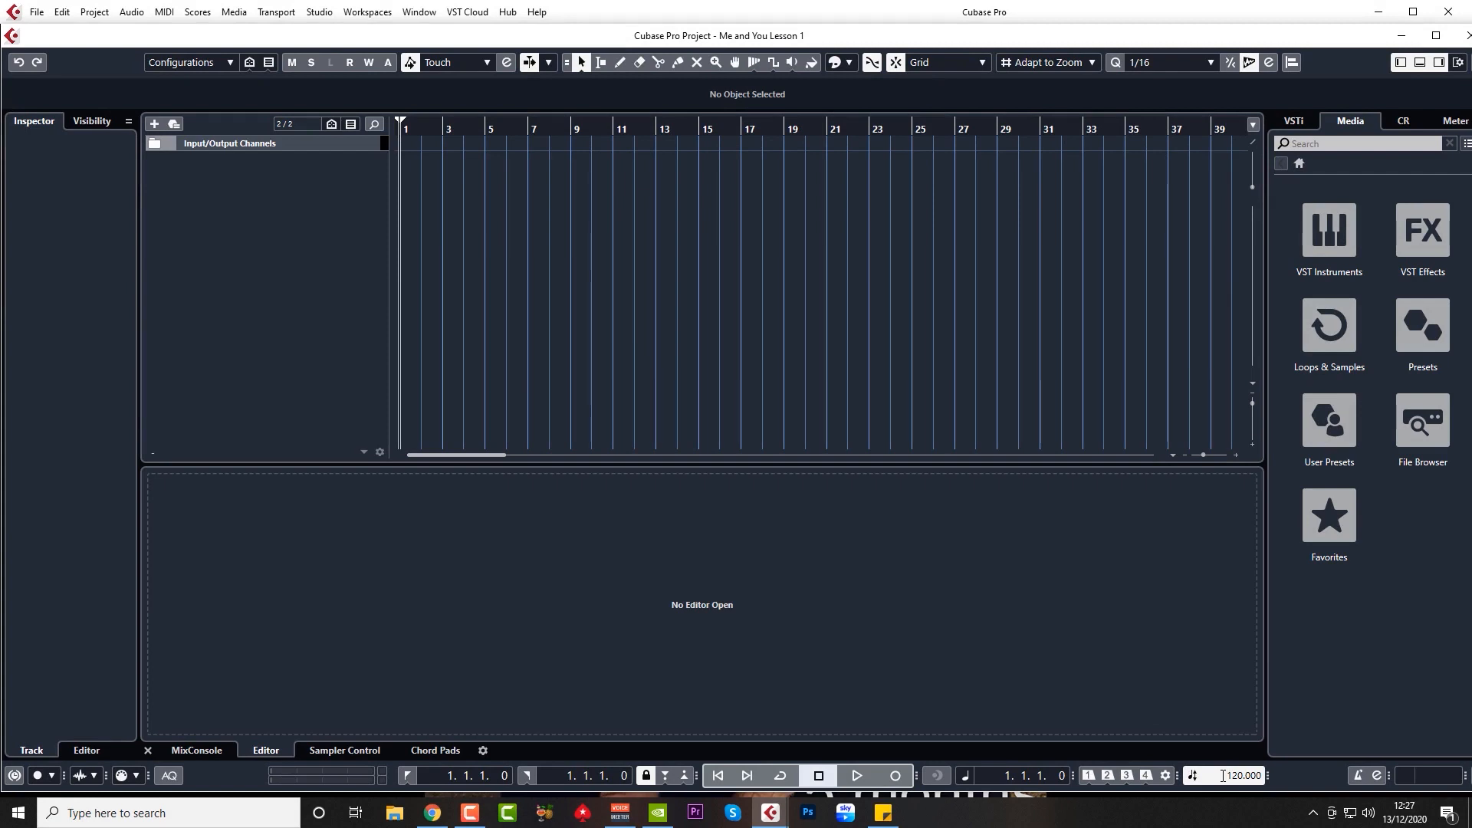
type("133")
key("Return")
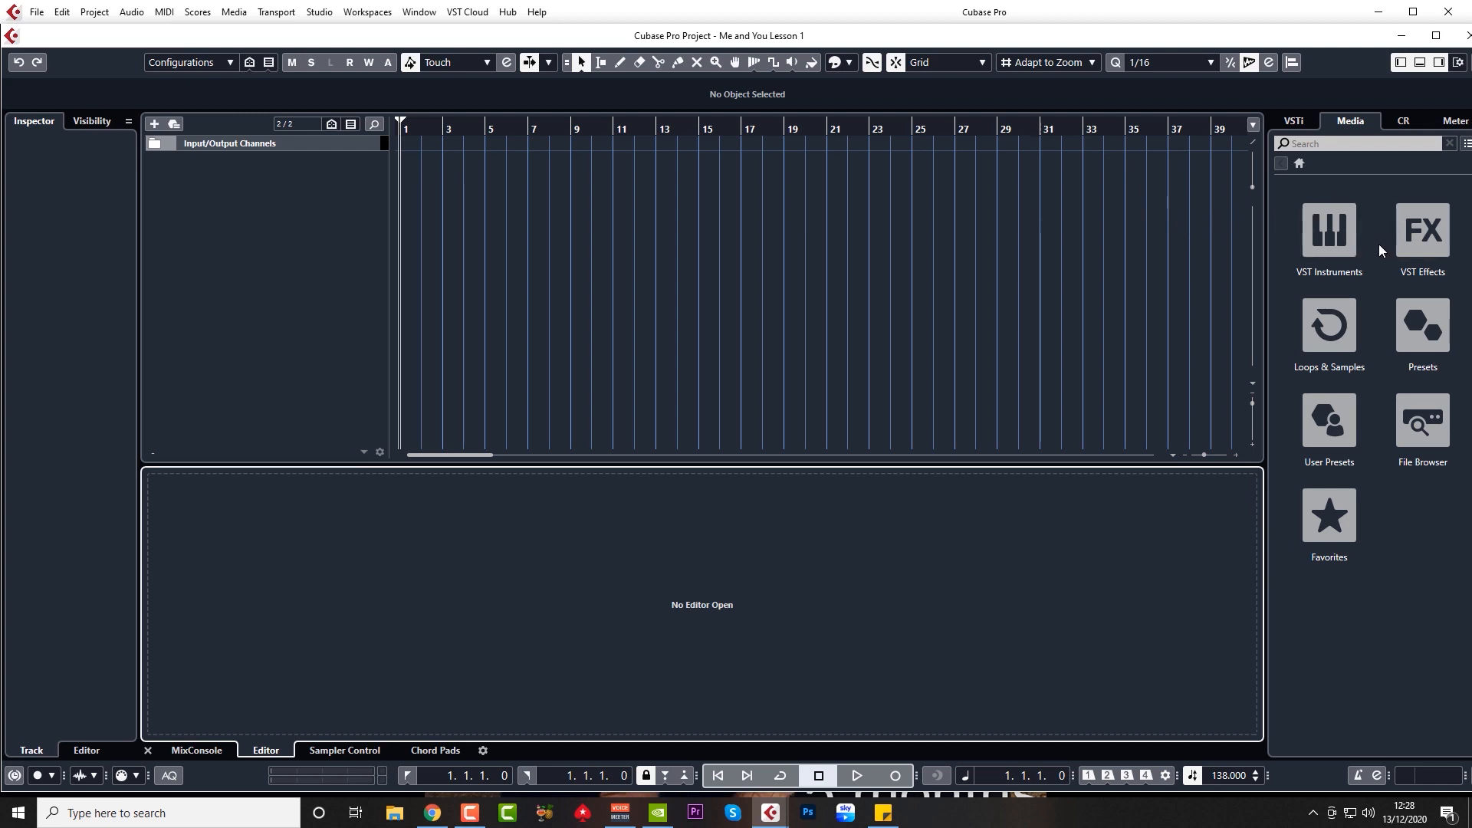
Step: Browse the MediaBay's Loops & Samples to the Dancefloor TechHouse sample set
left_click(1323, 334)
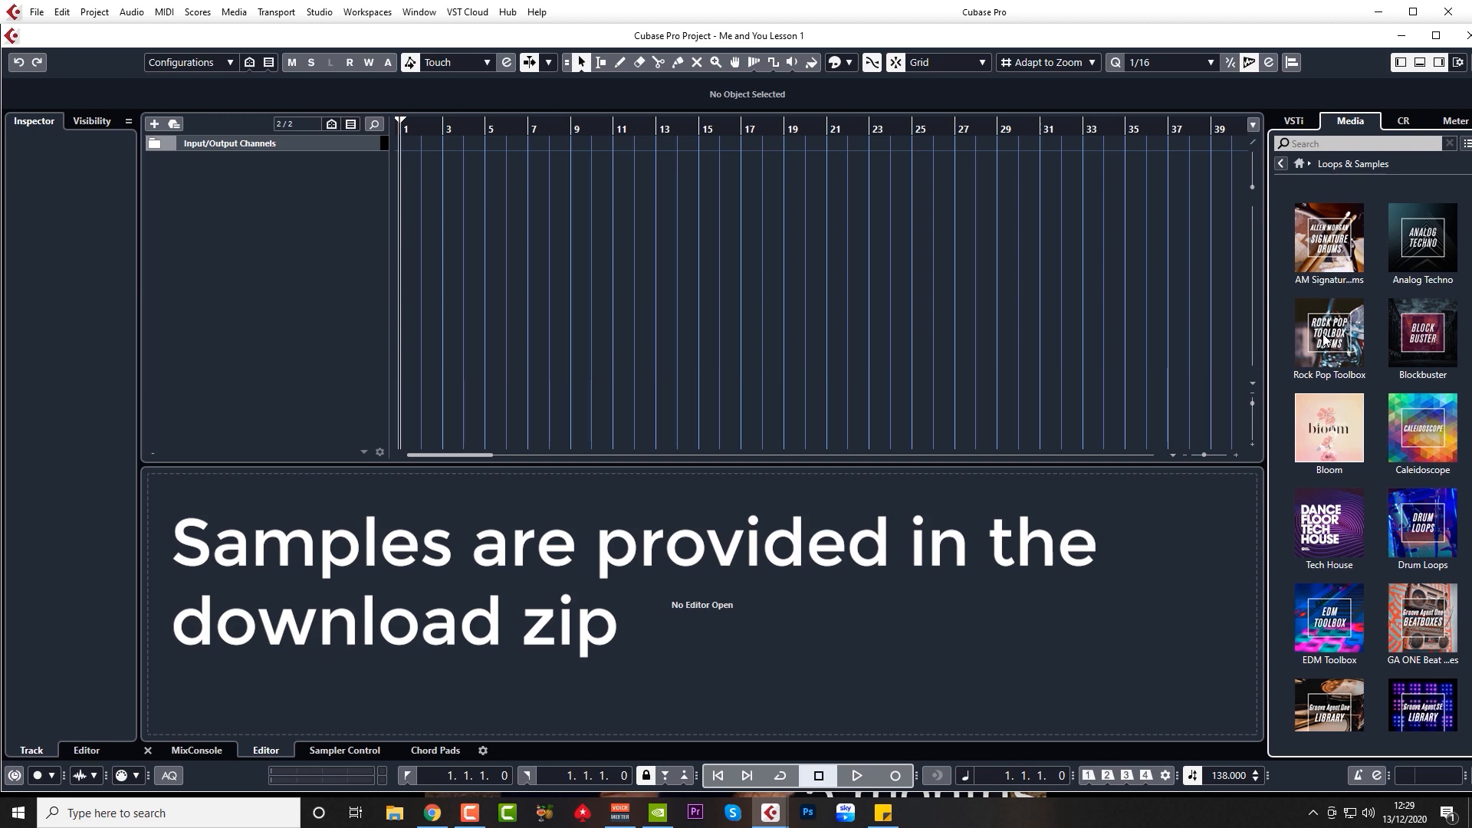
left_click(1340, 535)
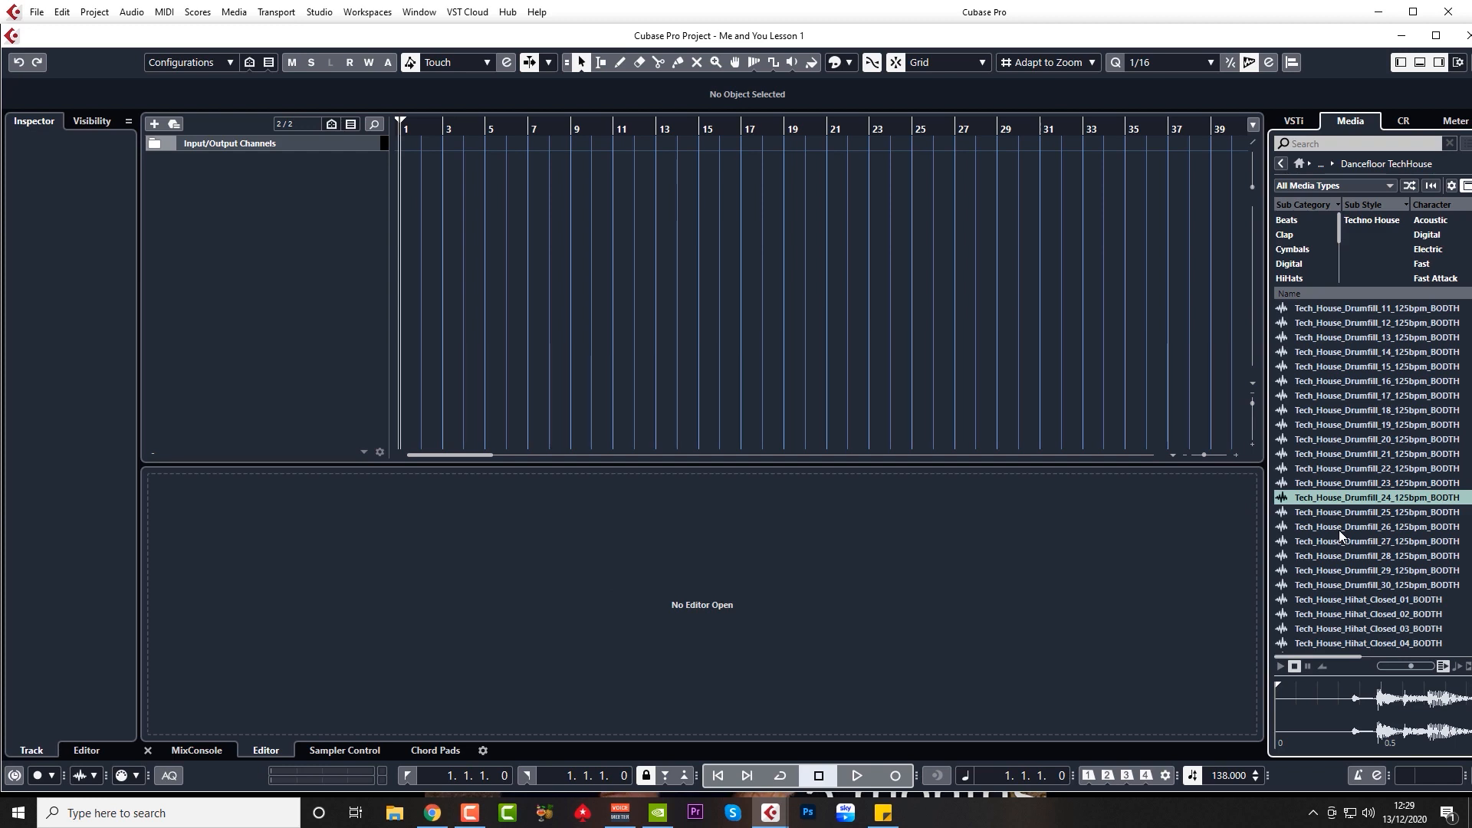
scroll(1349, 529, "up", 5)
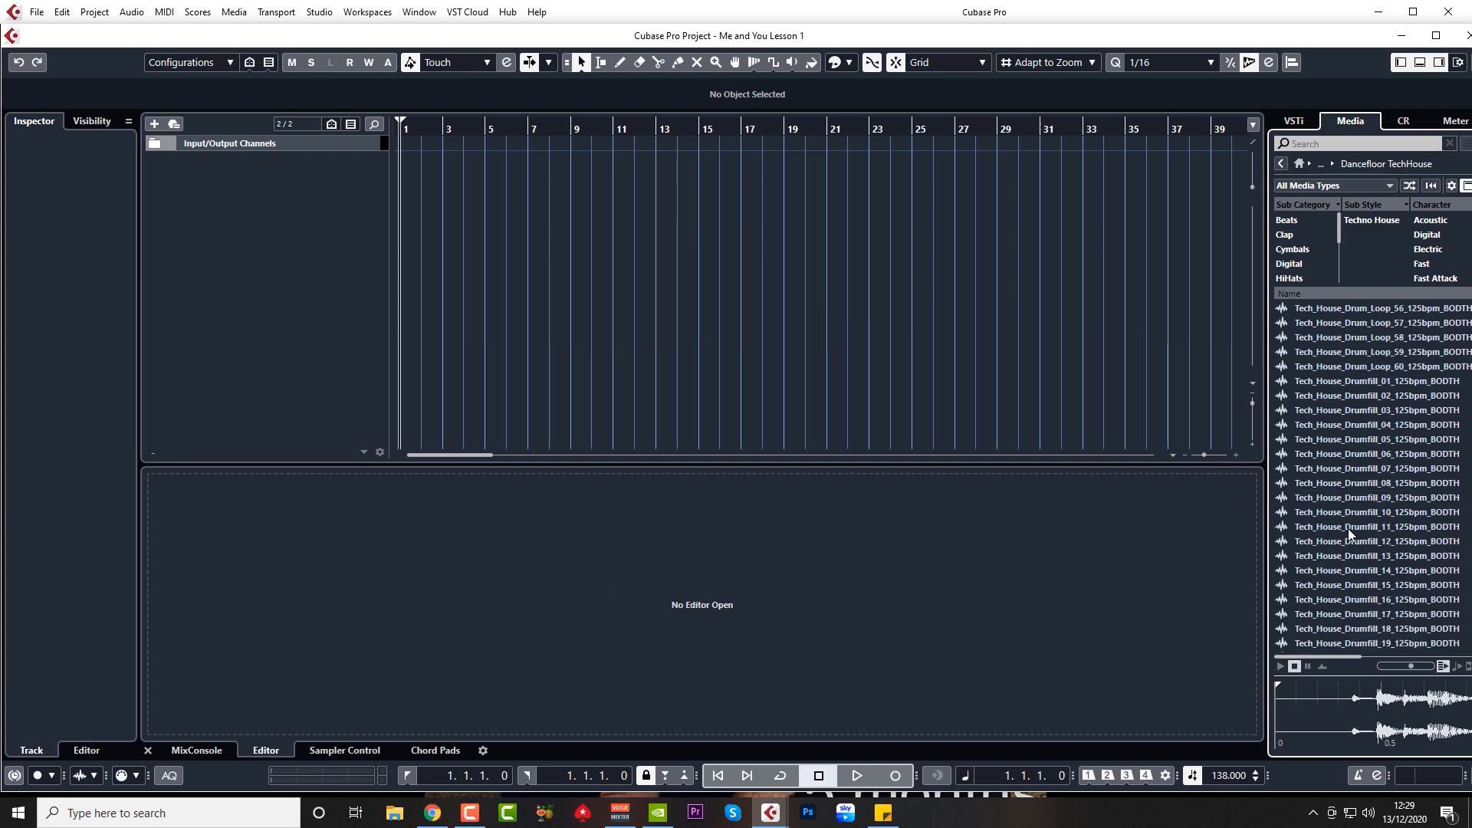
scroll(1347, 527, "up", 8)
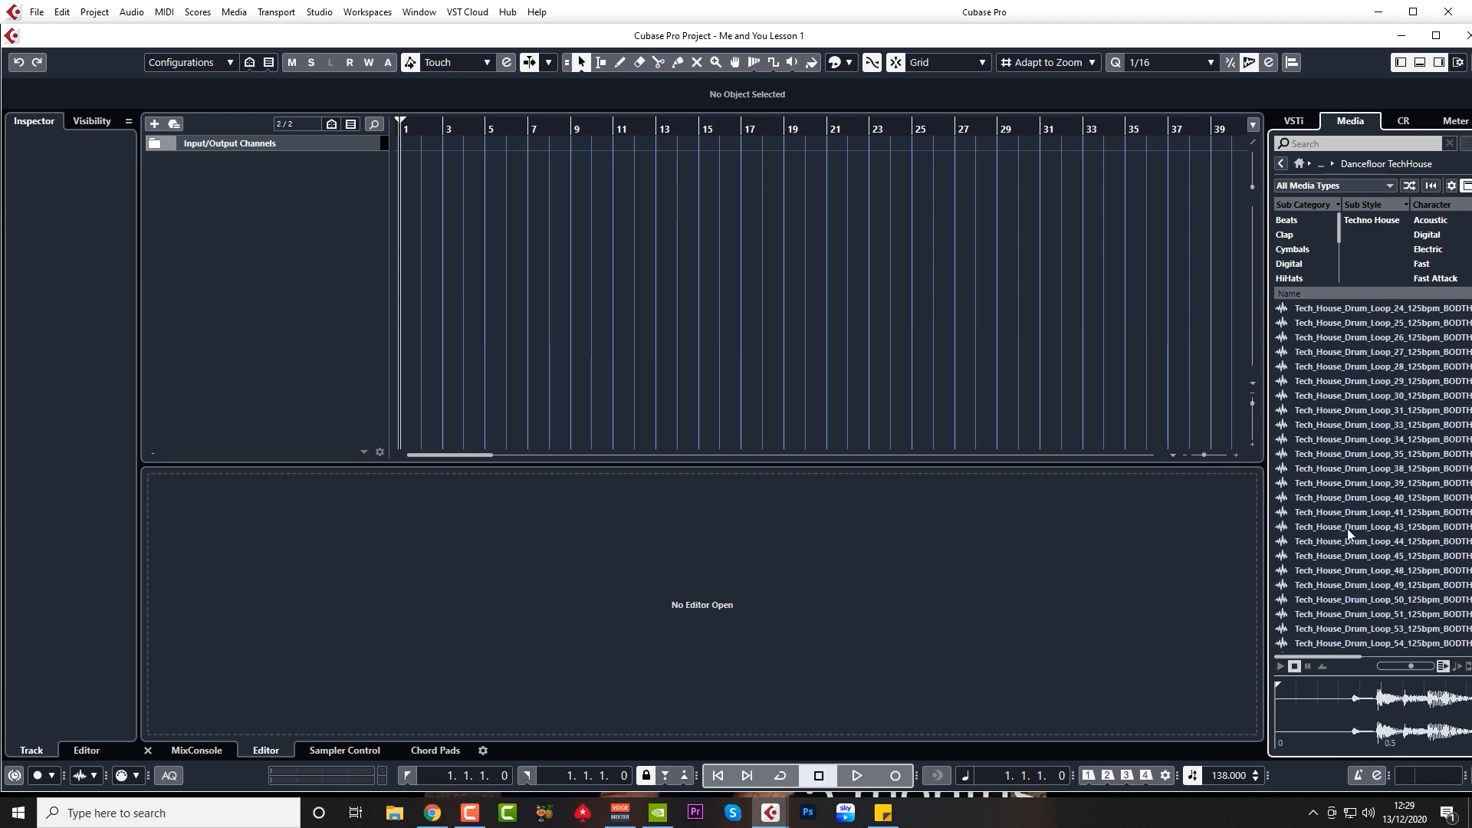
scroll(1347, 528, "up", 10)
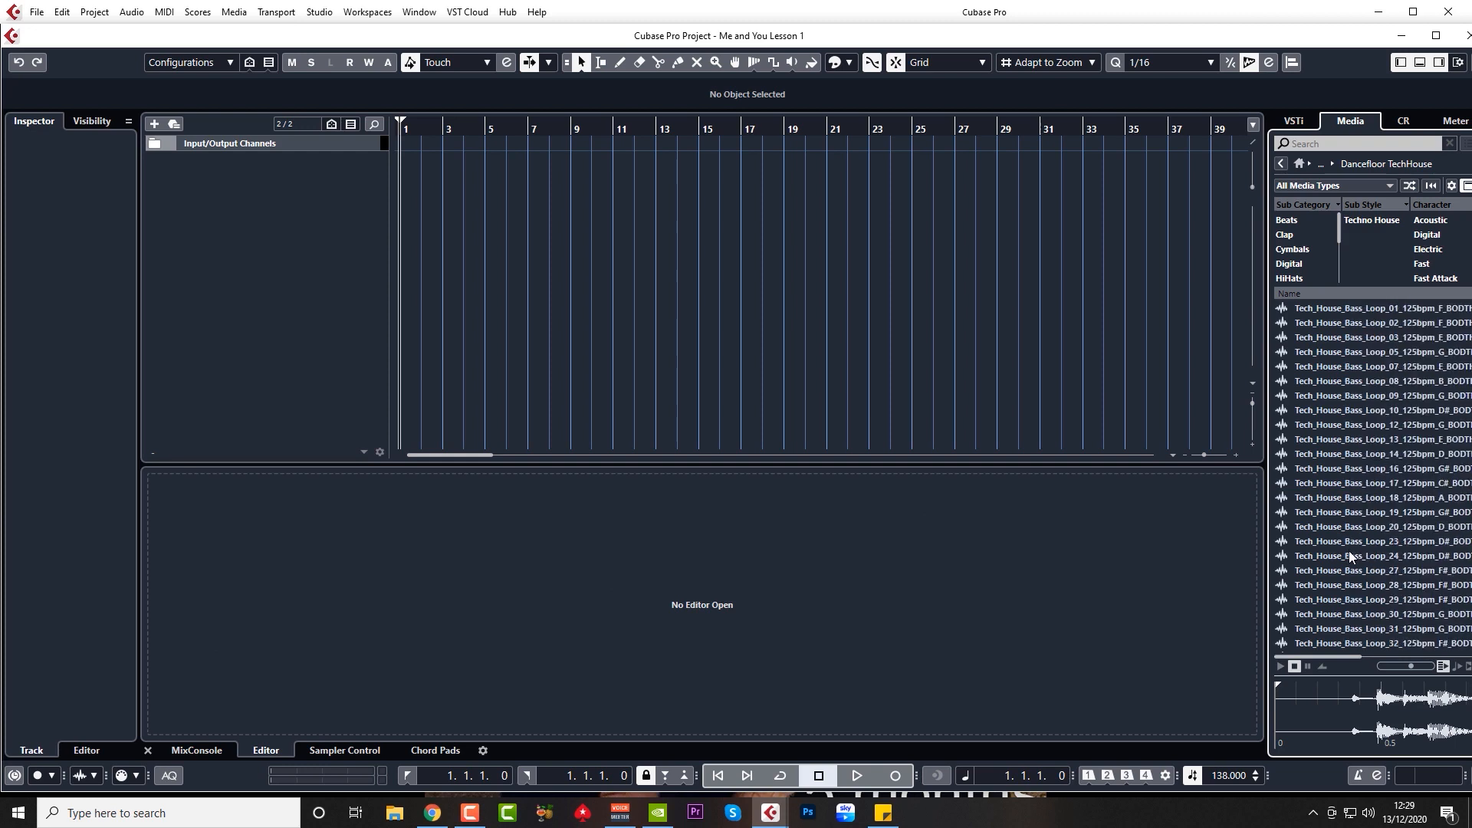
scroll(1350, 551, "down", 10)
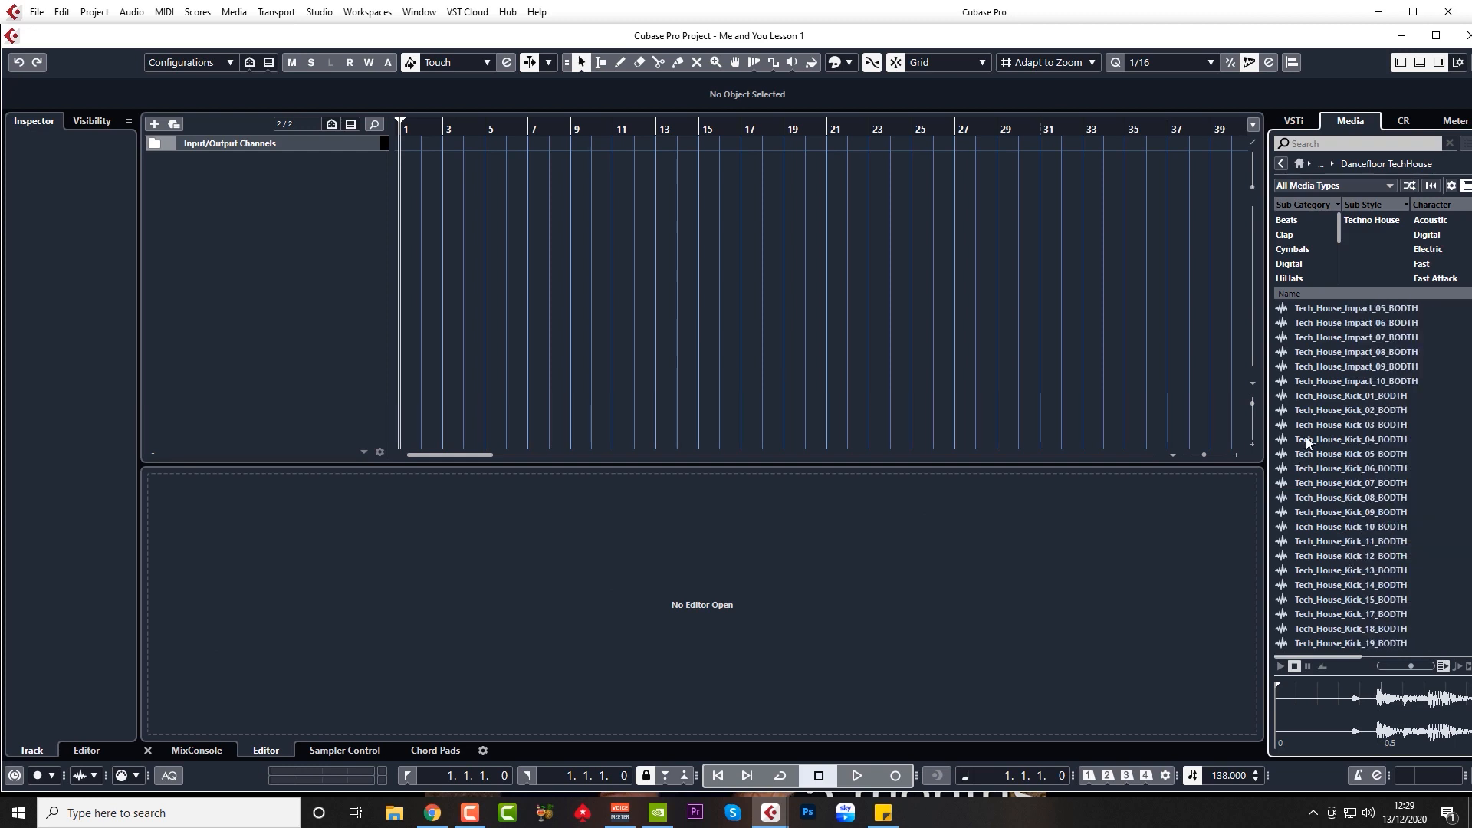
Step: Audition Tech House kicks 04, 07 and 05, then settle on Tech_House_Kick_01_BODTH
left_click(1332, 438)
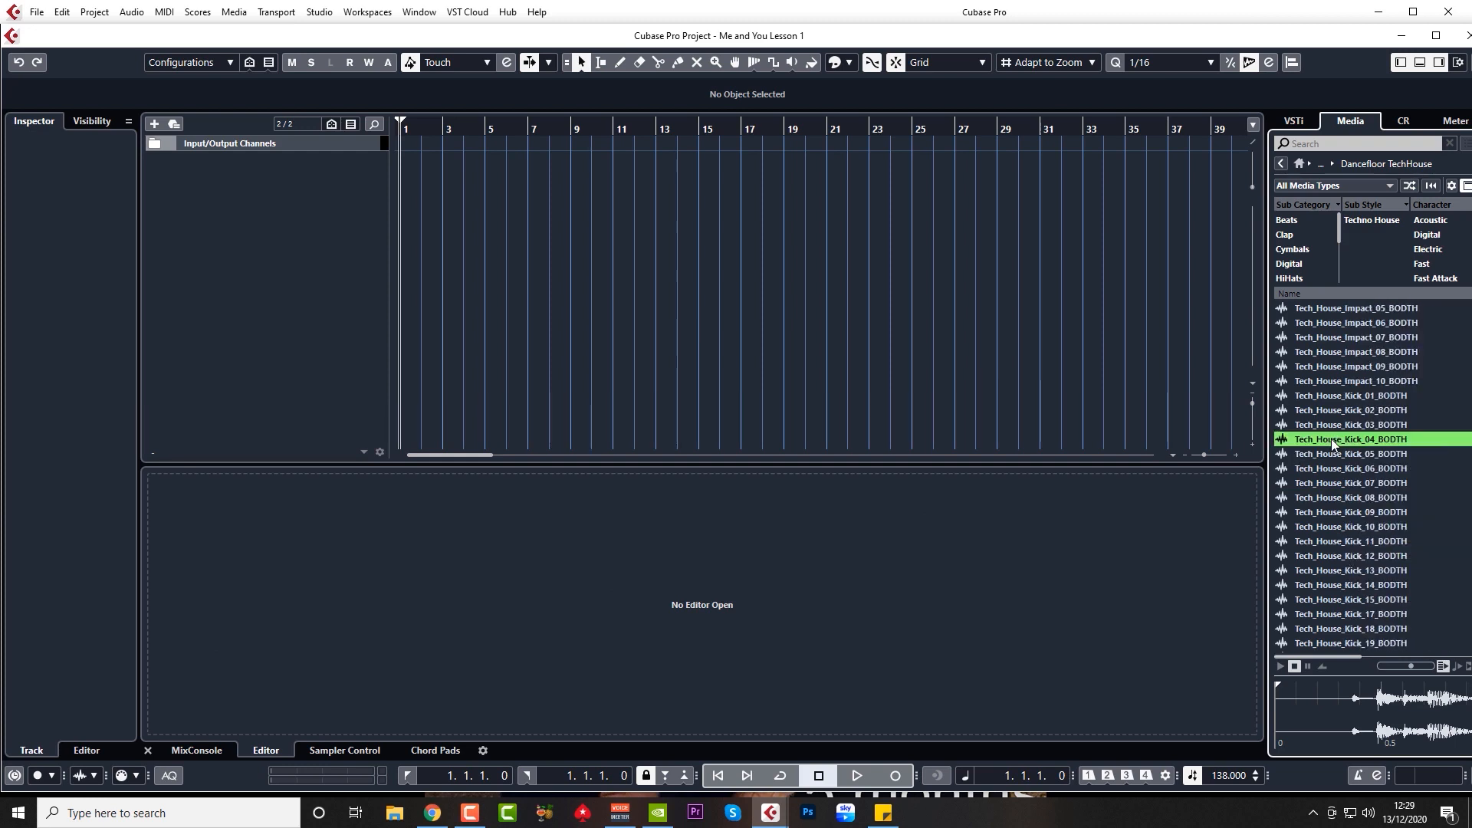
left_click(1328, 482)
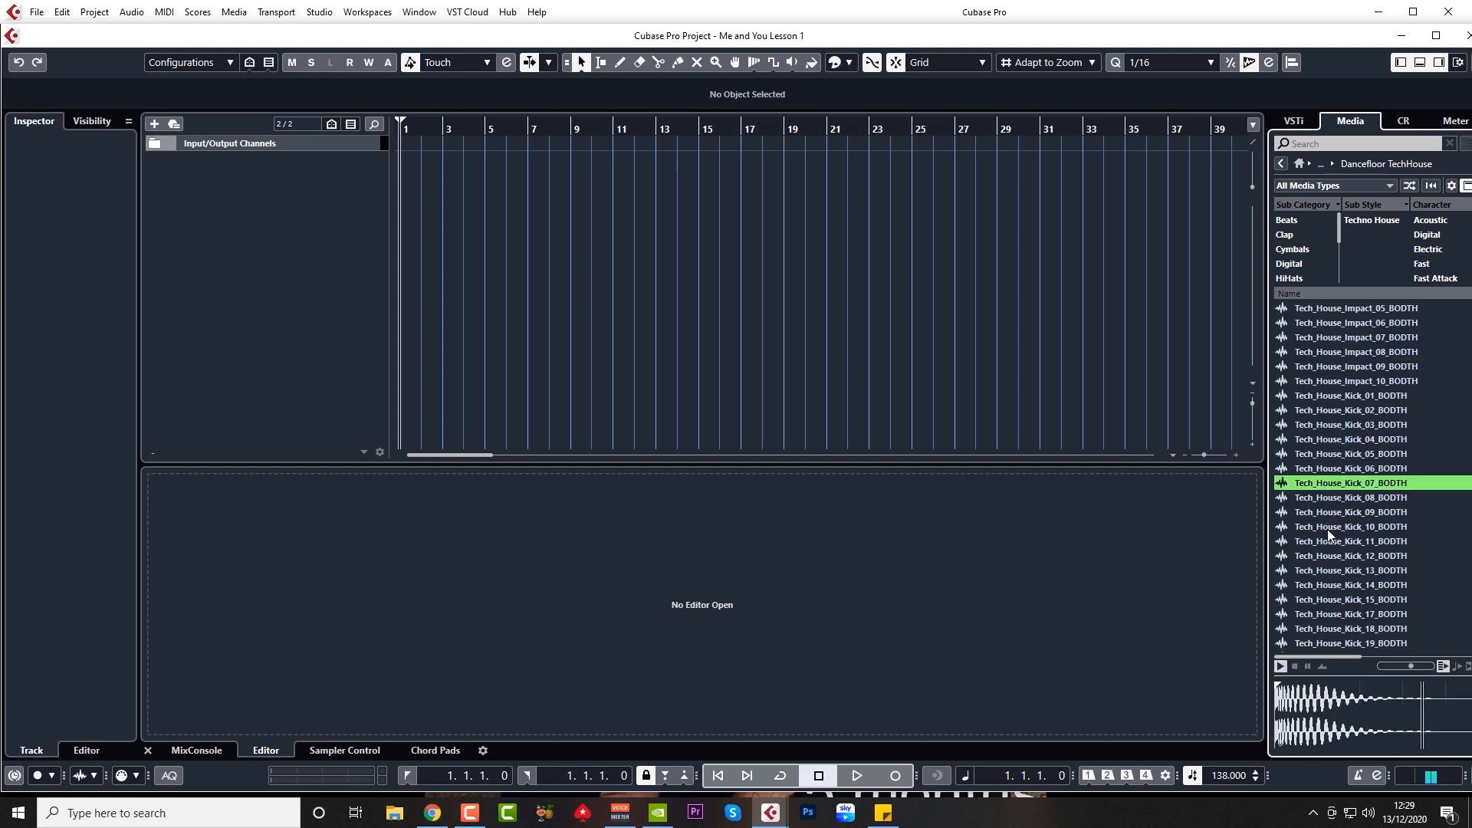
left_click(1320, 614)
left_click(1339, 457)
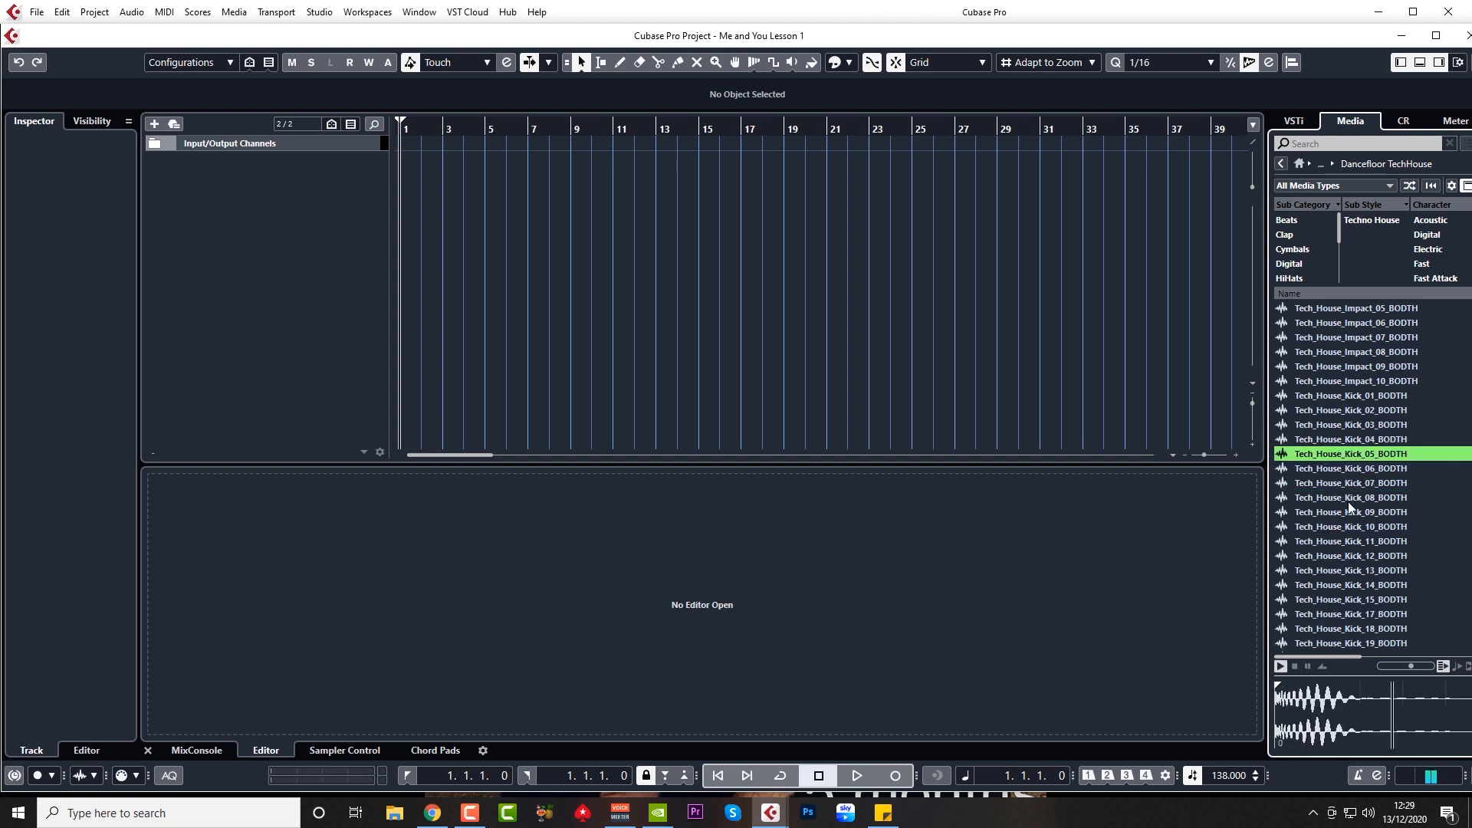
left_click(1336, 394)
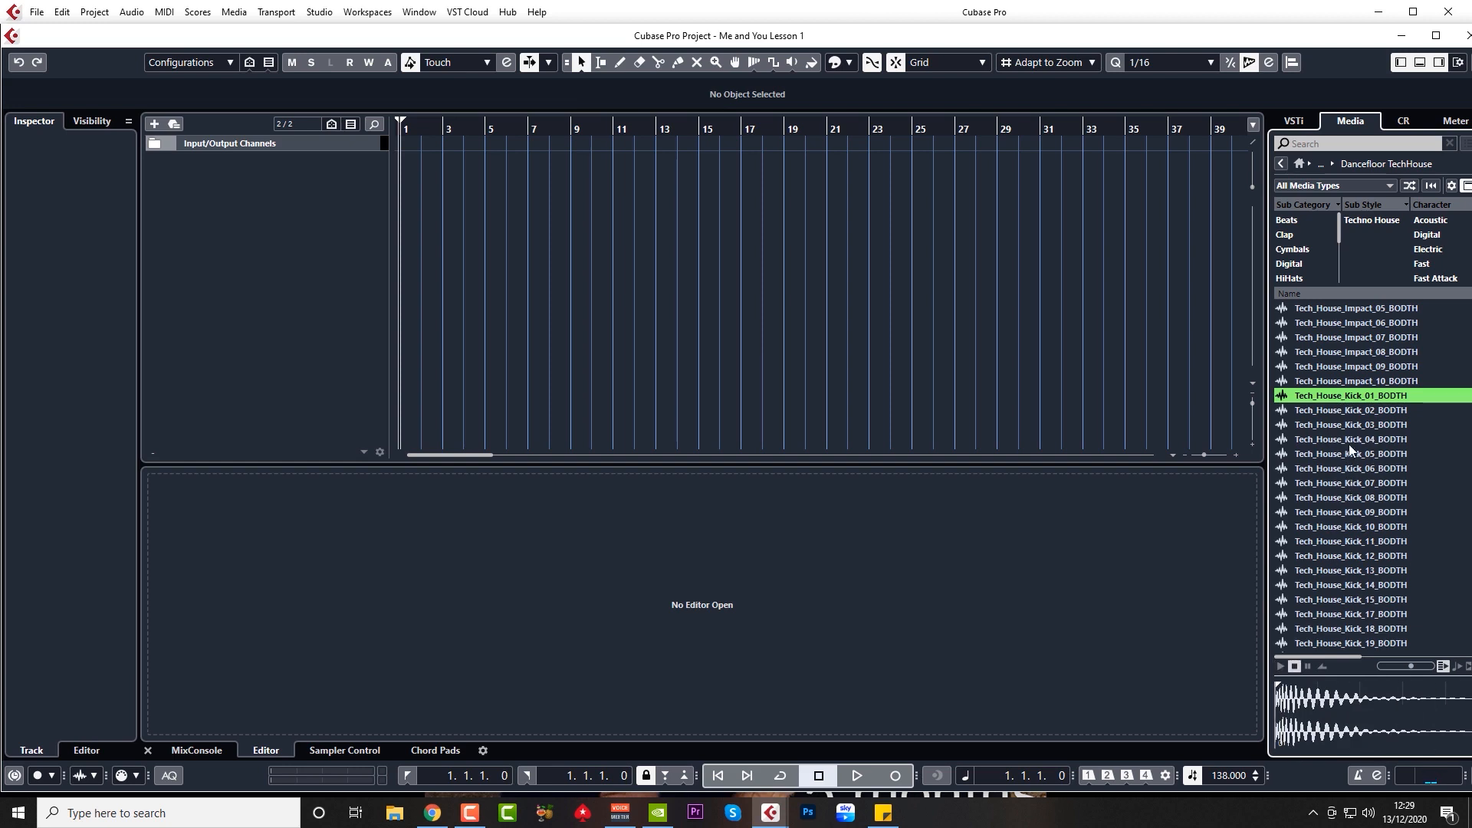
right_click(1359, 395)
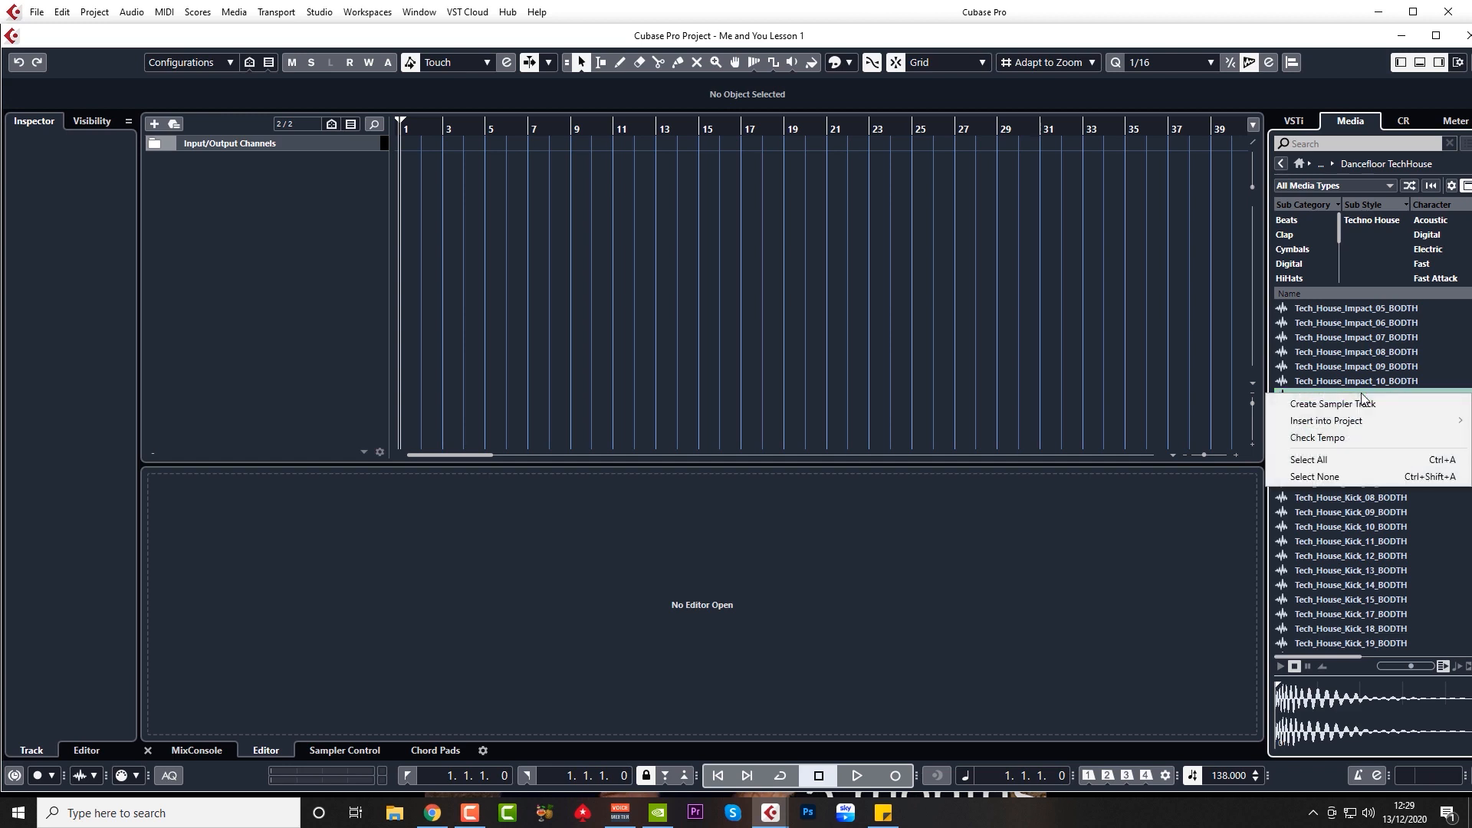
Step: Create a Tech_House_Kick_01_BODTH sampler track and draw a two-bar part on it at bar 1
left_click(1336, 408)
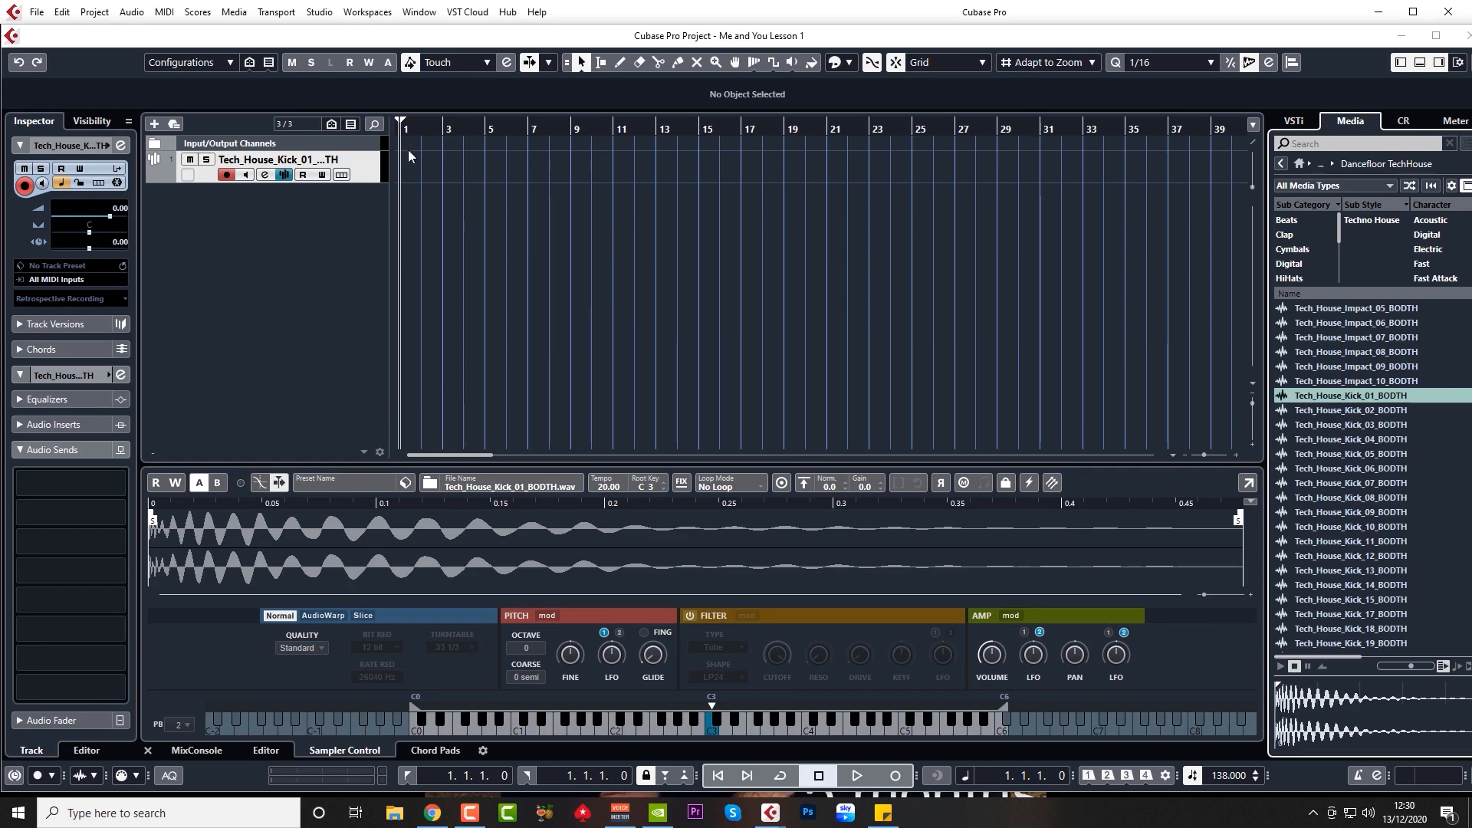
left_click_drag(402, 166, 429, 164, "alt")
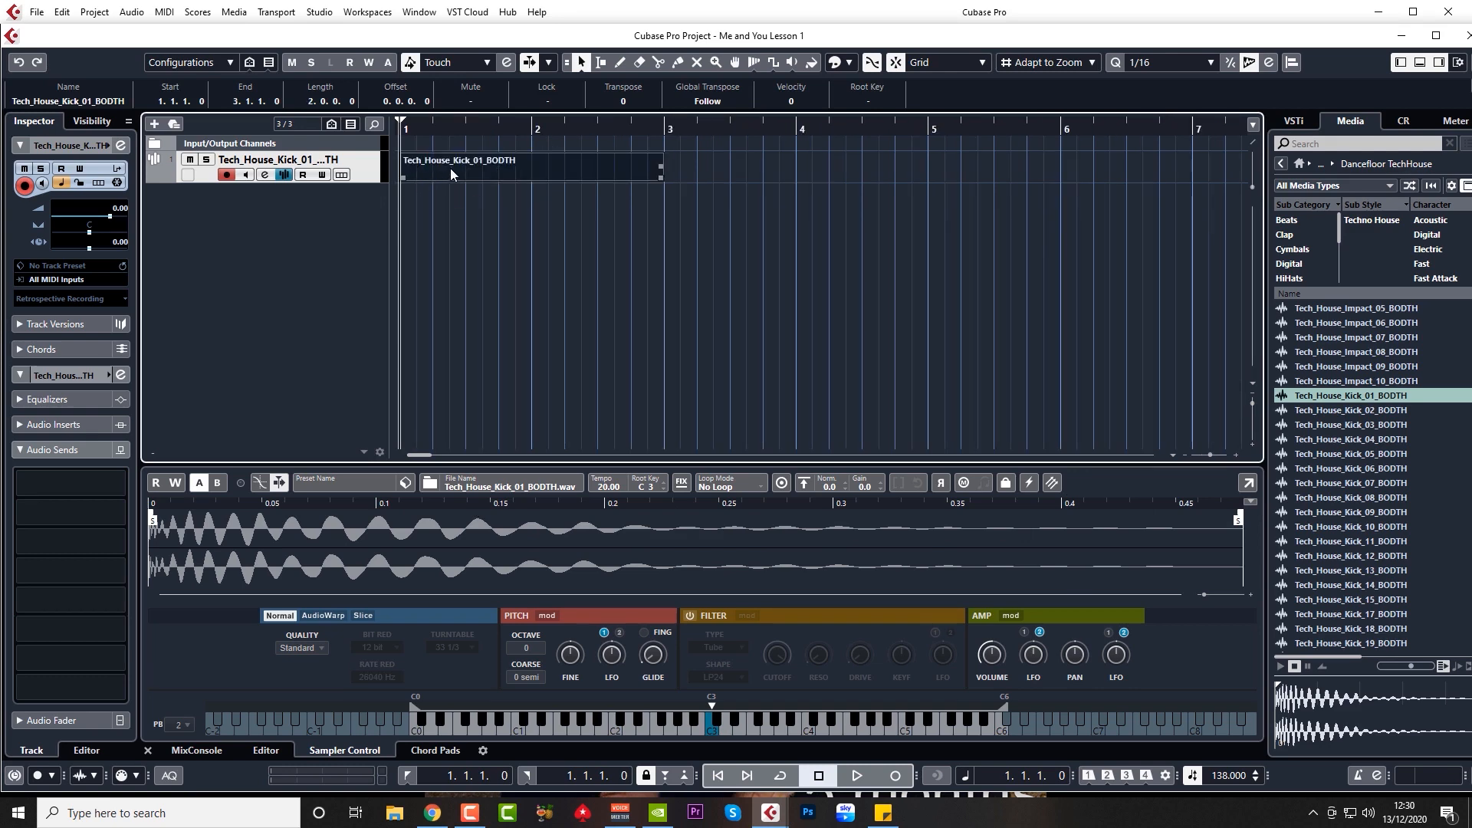
double_click(454, 167)
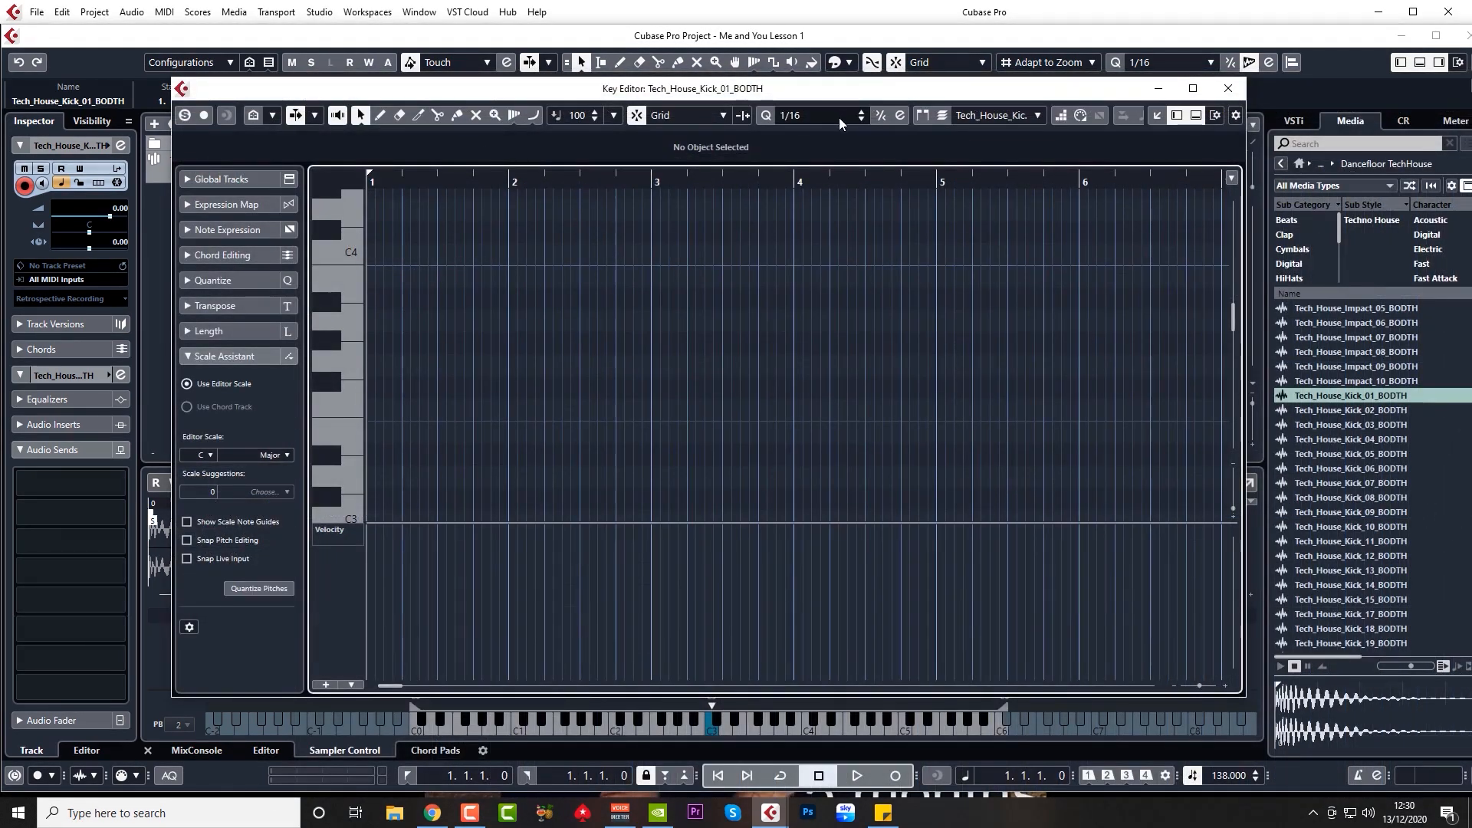
Step: Draw the first three C3 kick notes at the start of bar 1 and play them back
scroll(391, 368, "down", 5)
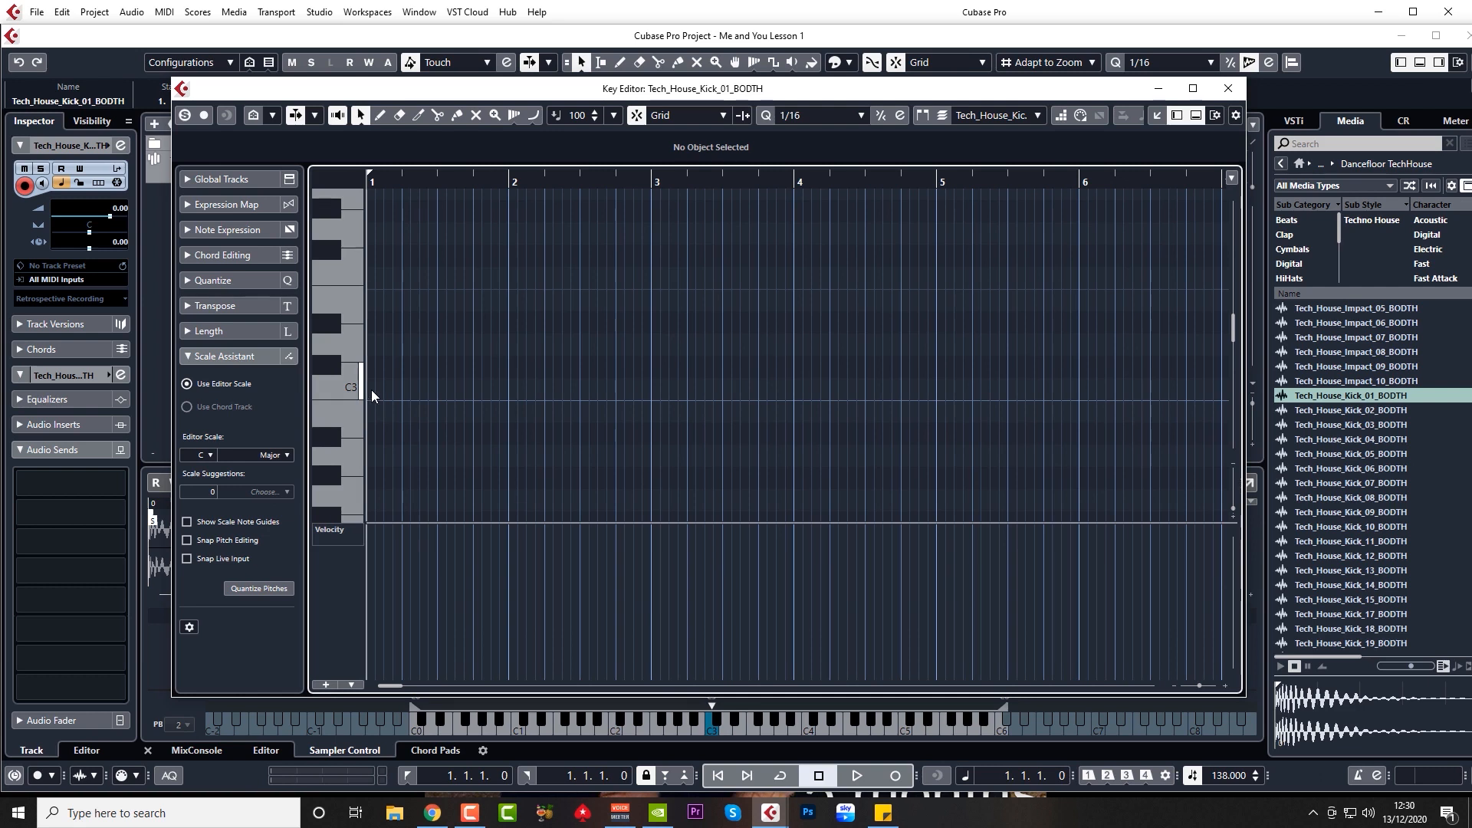
left_click(373, 389)
left_click(381, 389)
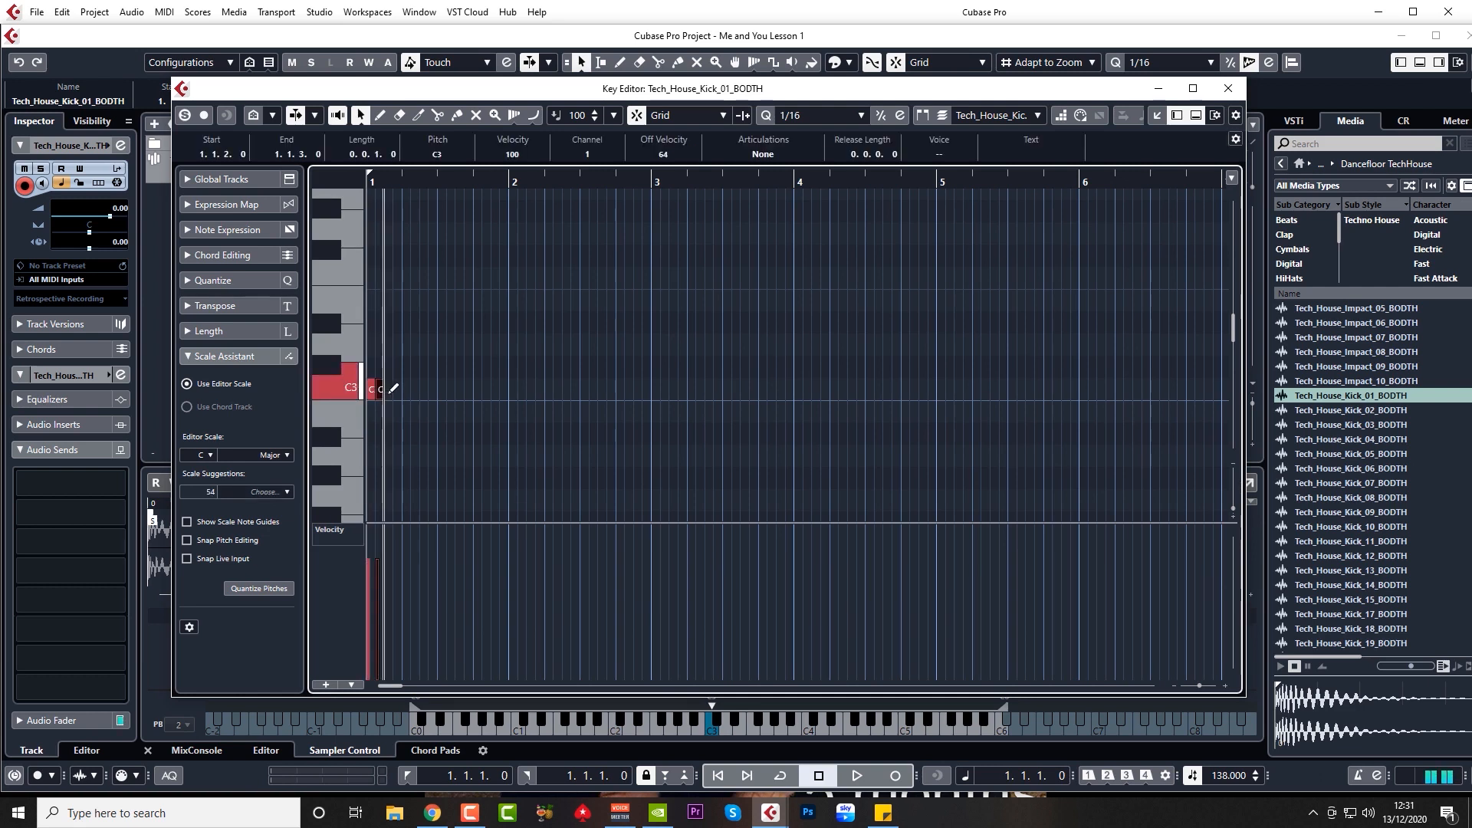
left_click(389, 389)
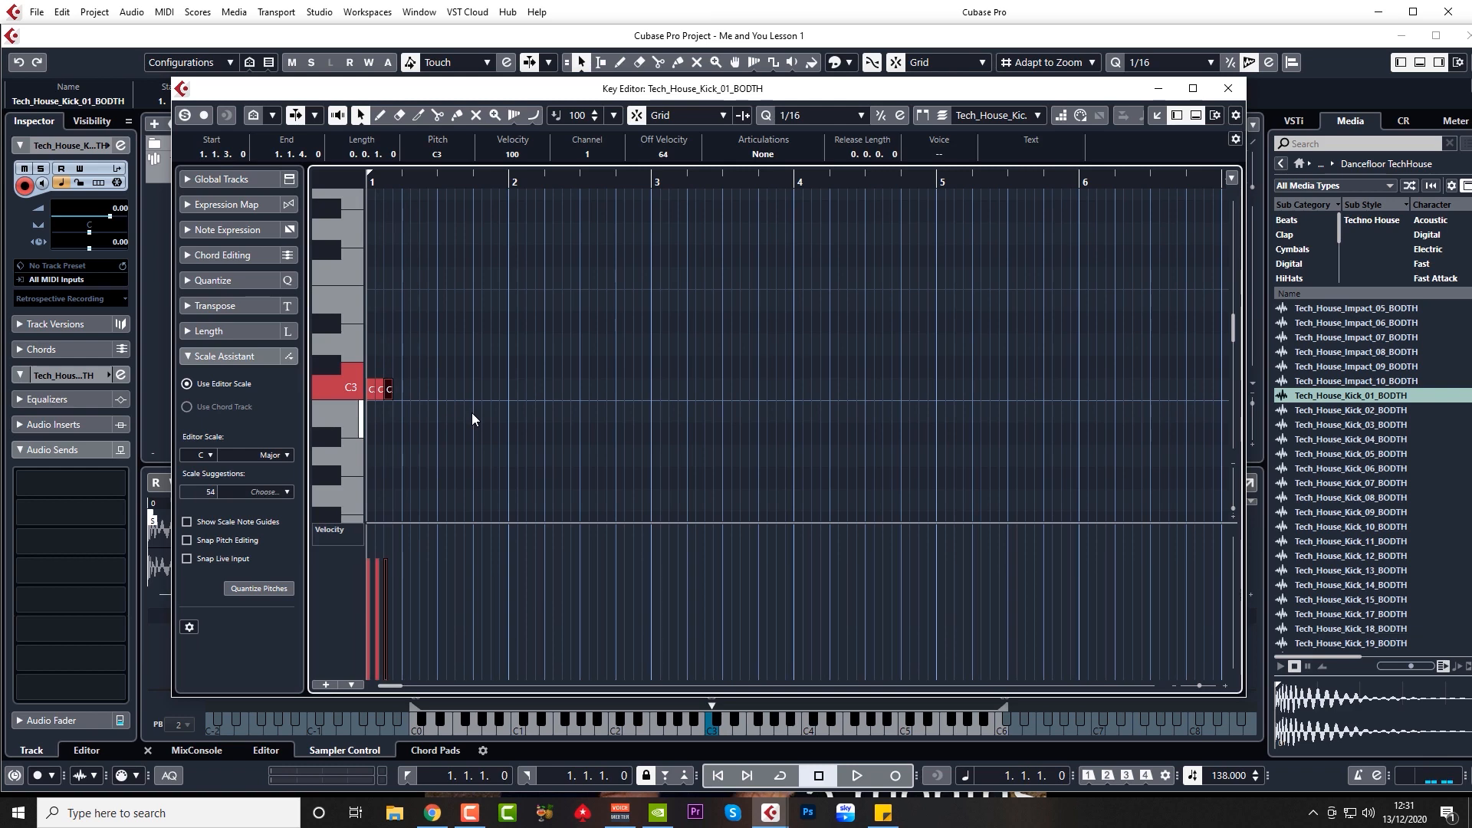
key("h")
key("h")
key("h")
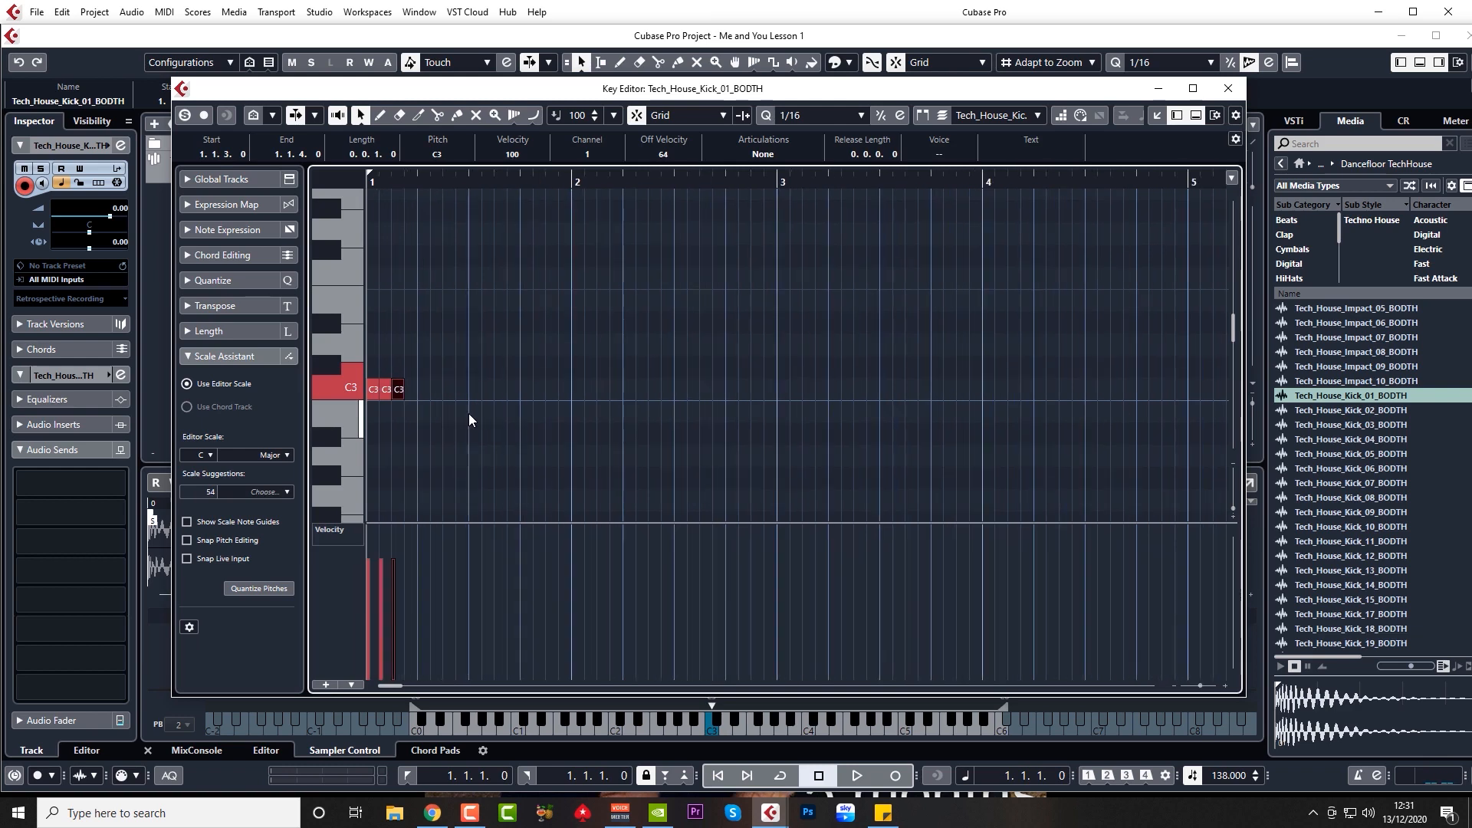
key("g")
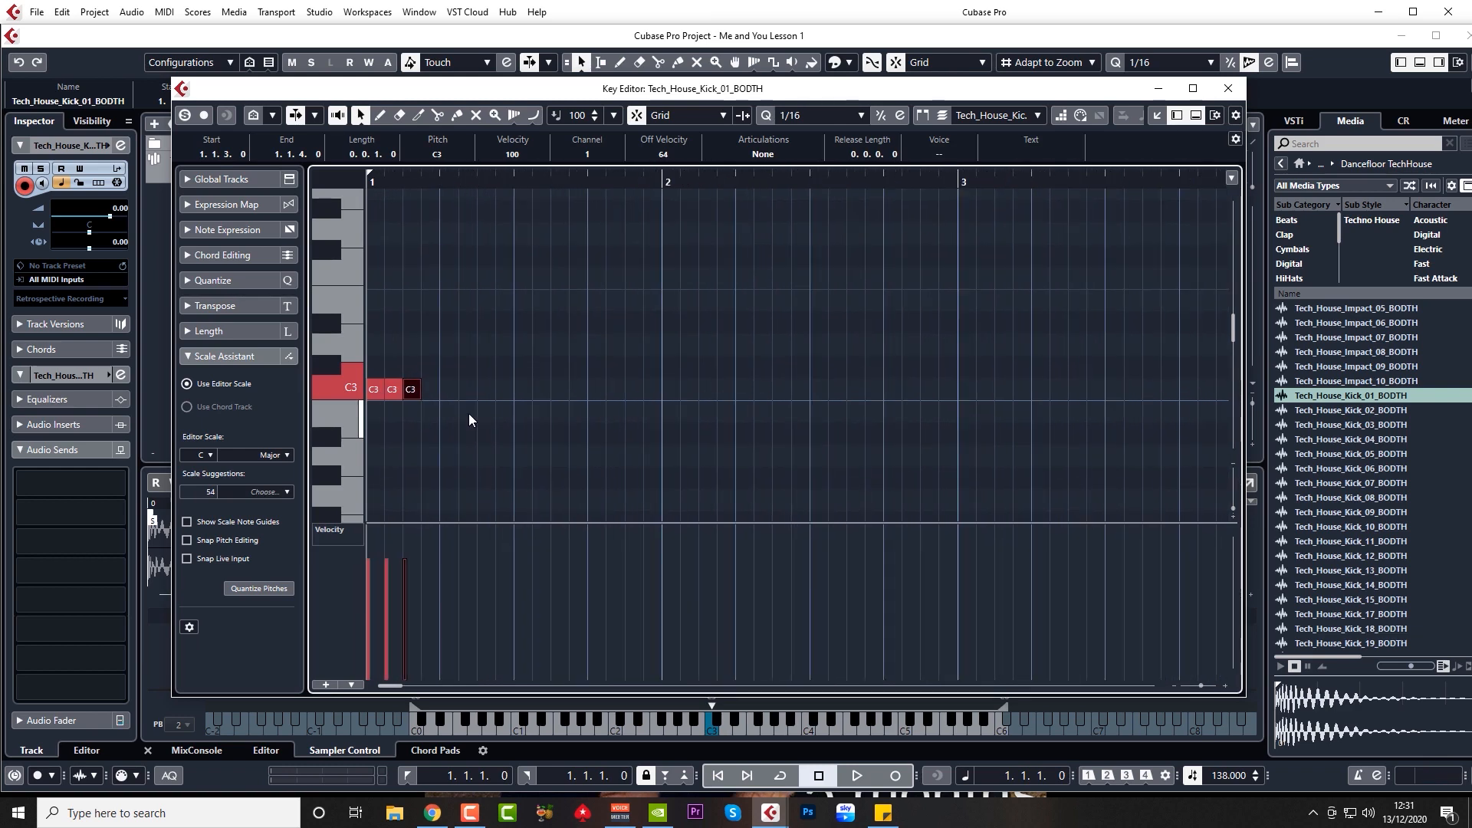
key("space")
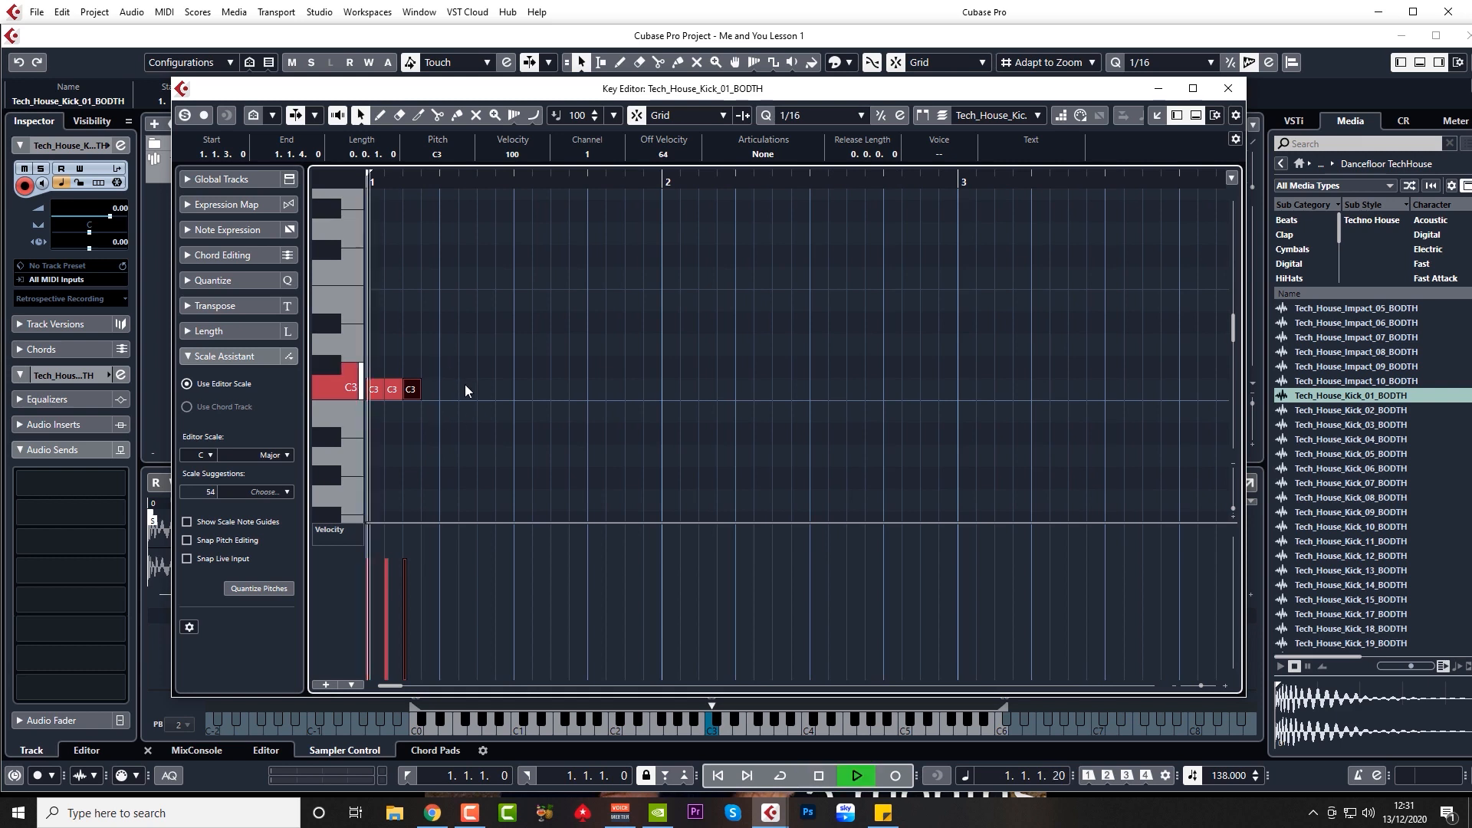
Step: Shift two notes a sixteenth later and add C3 kicks on beats 2 and 4
left_click(394, 391, "shift")
left_click_drag(407, 391, 453, 393)
left_click(438, 393)
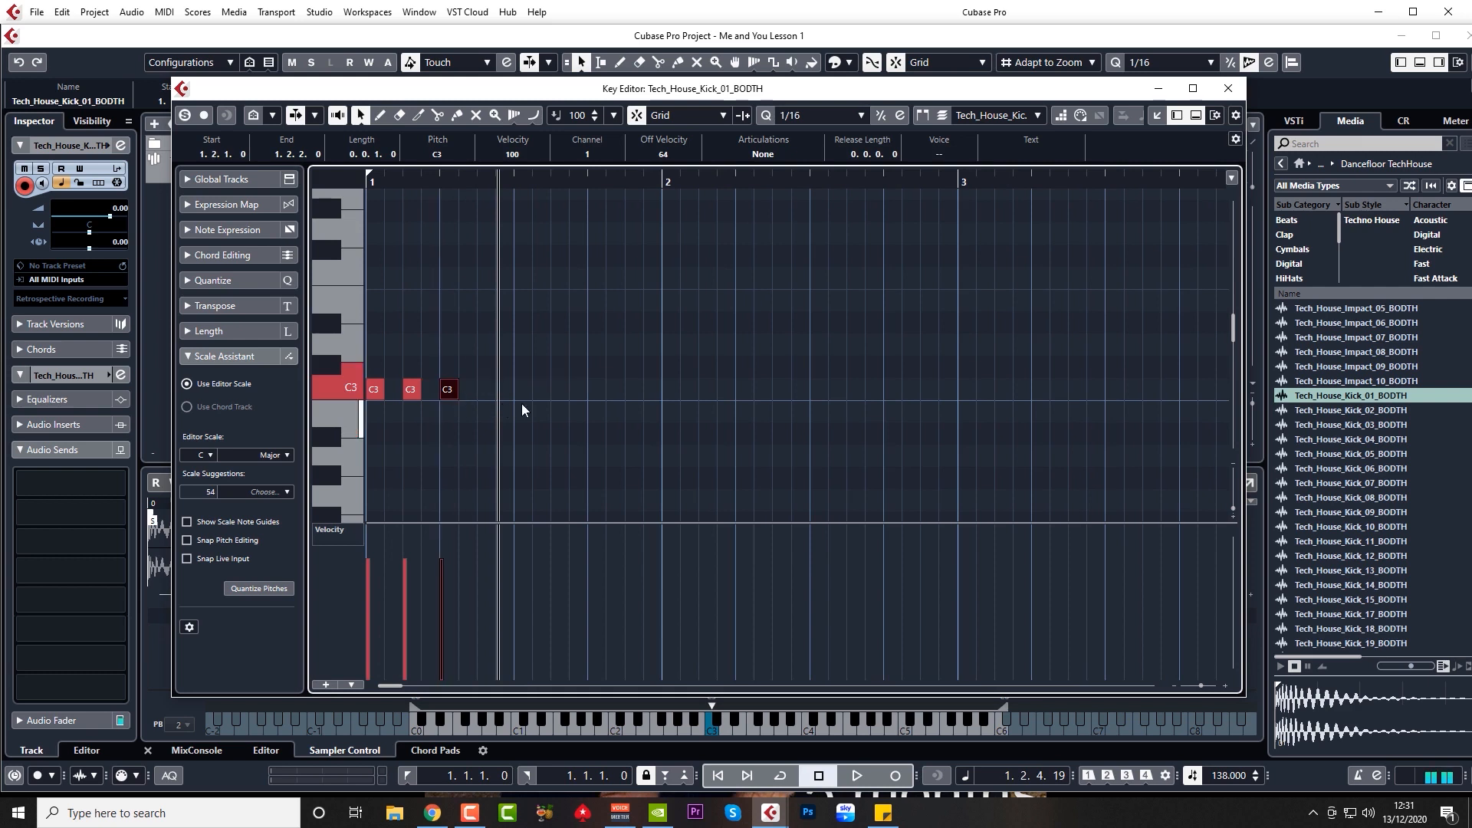
left_click(598, 391)
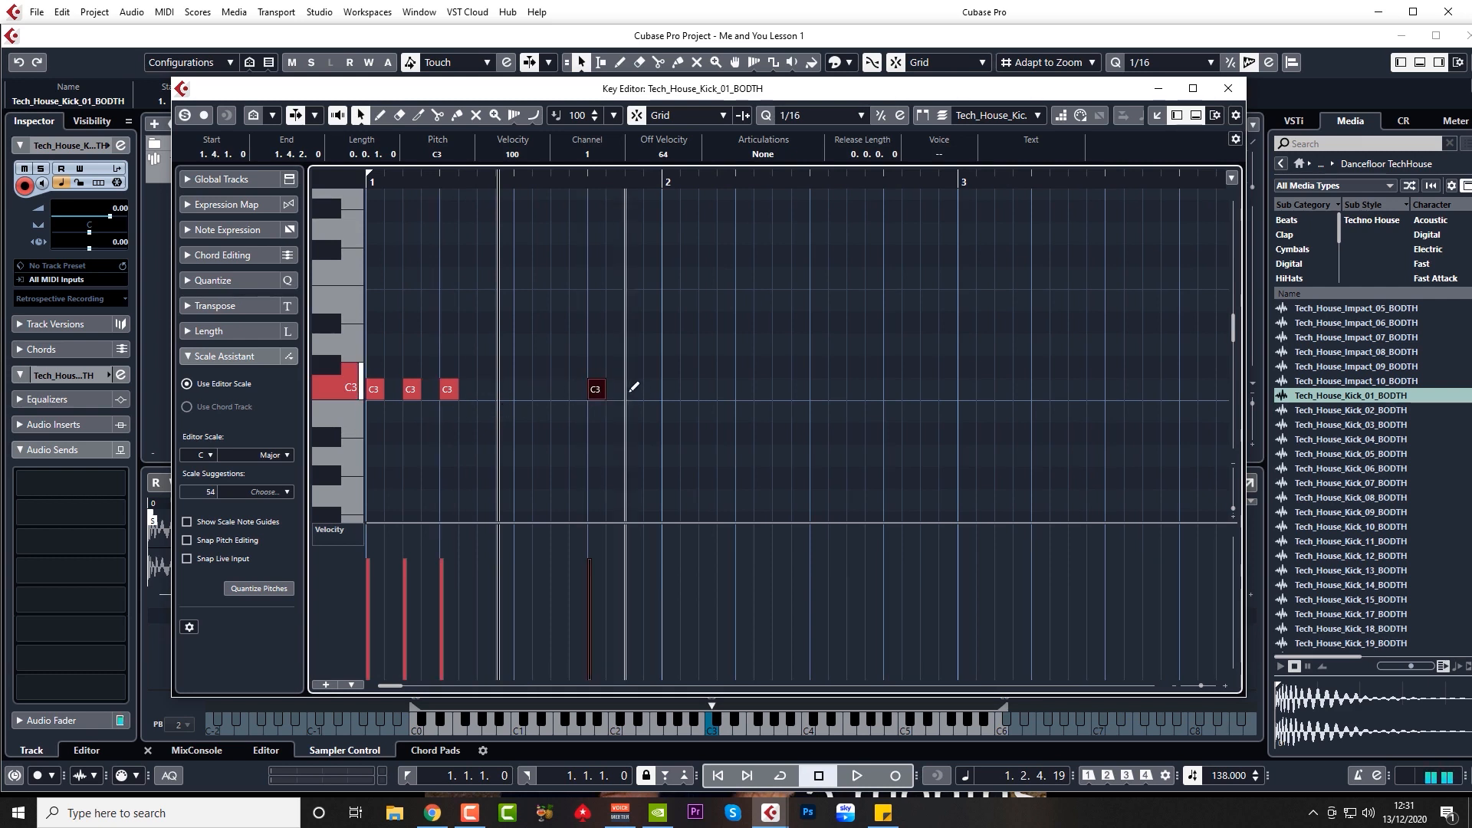
left_click(634, 391)
key("space")
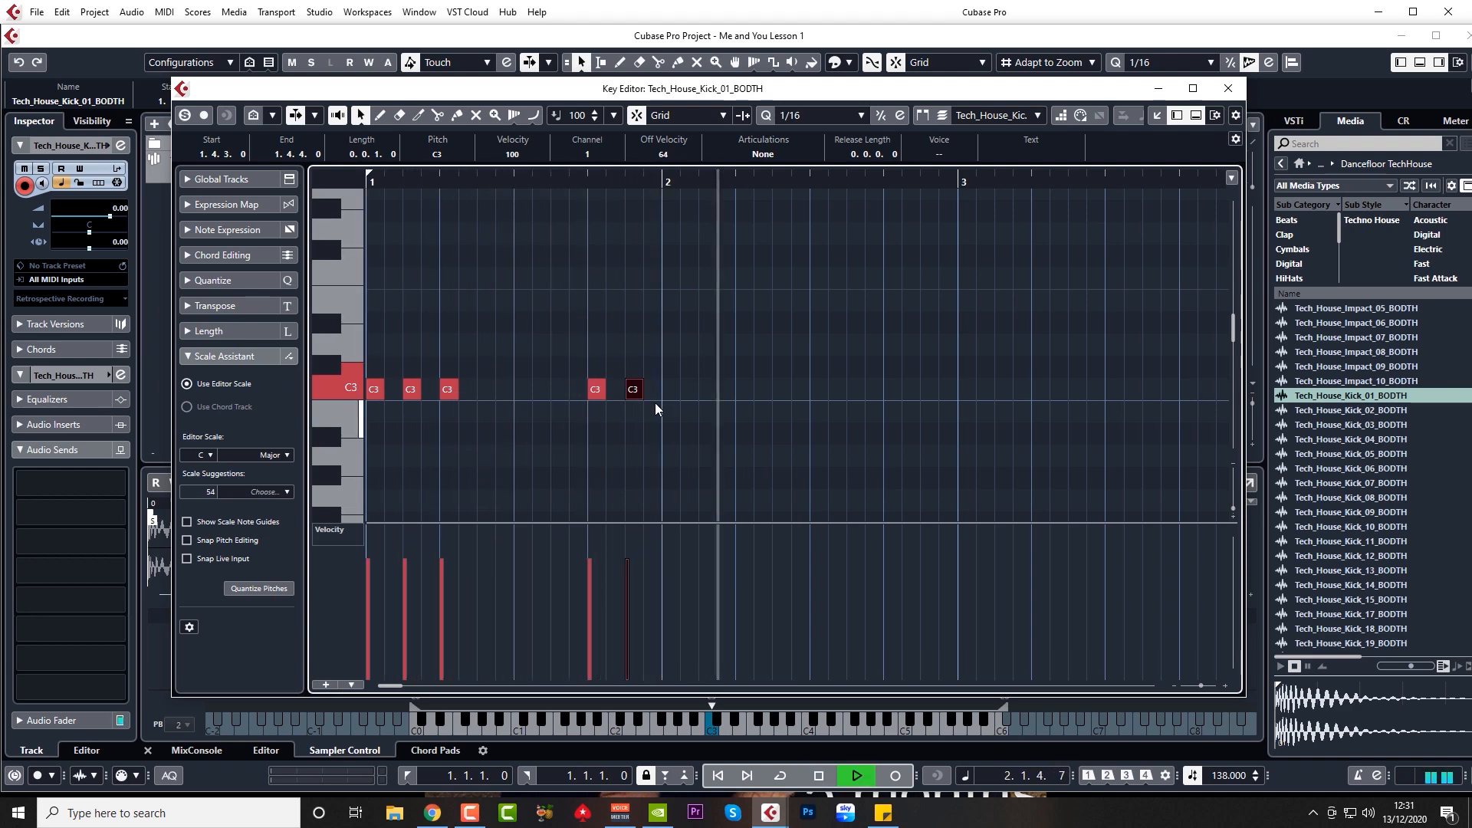
key("space")
left_click(1229, 89)
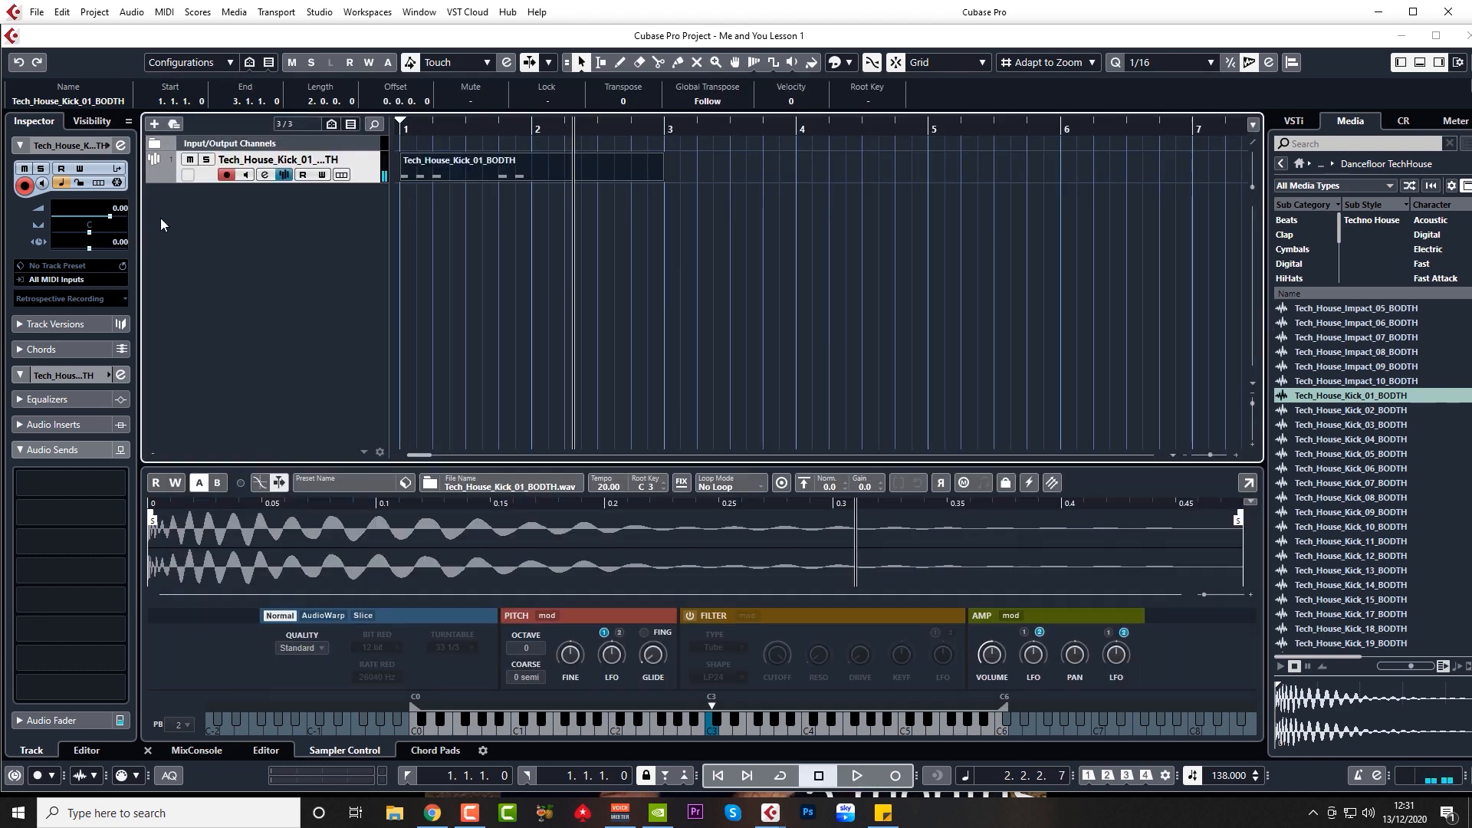
Step: Adjust the kick track's Inspector volume from -8.69 dB to -7.66 dB
scroll(120, 210, "down", 5)
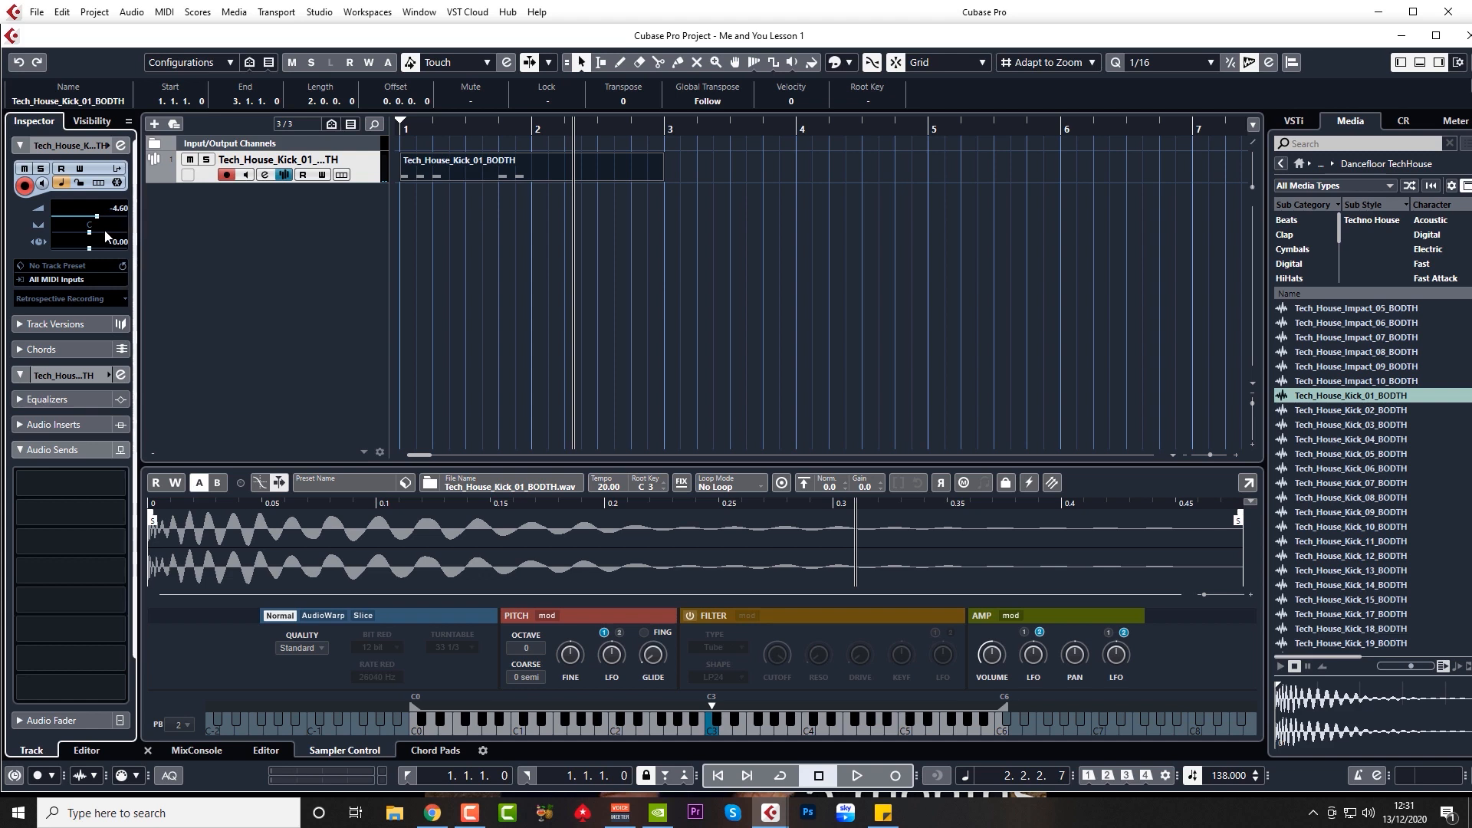
scroll(117, 230, "down", 3)
scroll(118, 232, "down", 1)
mouse_move(121, 210)
left_mouse_down()
mouse_move(136, 151)
mouse_move(139, 202)
left_mouse_up()
left_click_drag(138, 202, 118, 221)
Step: Show the kick channel strip and play the beat from bar 1, then stop
left_click(198, 751)
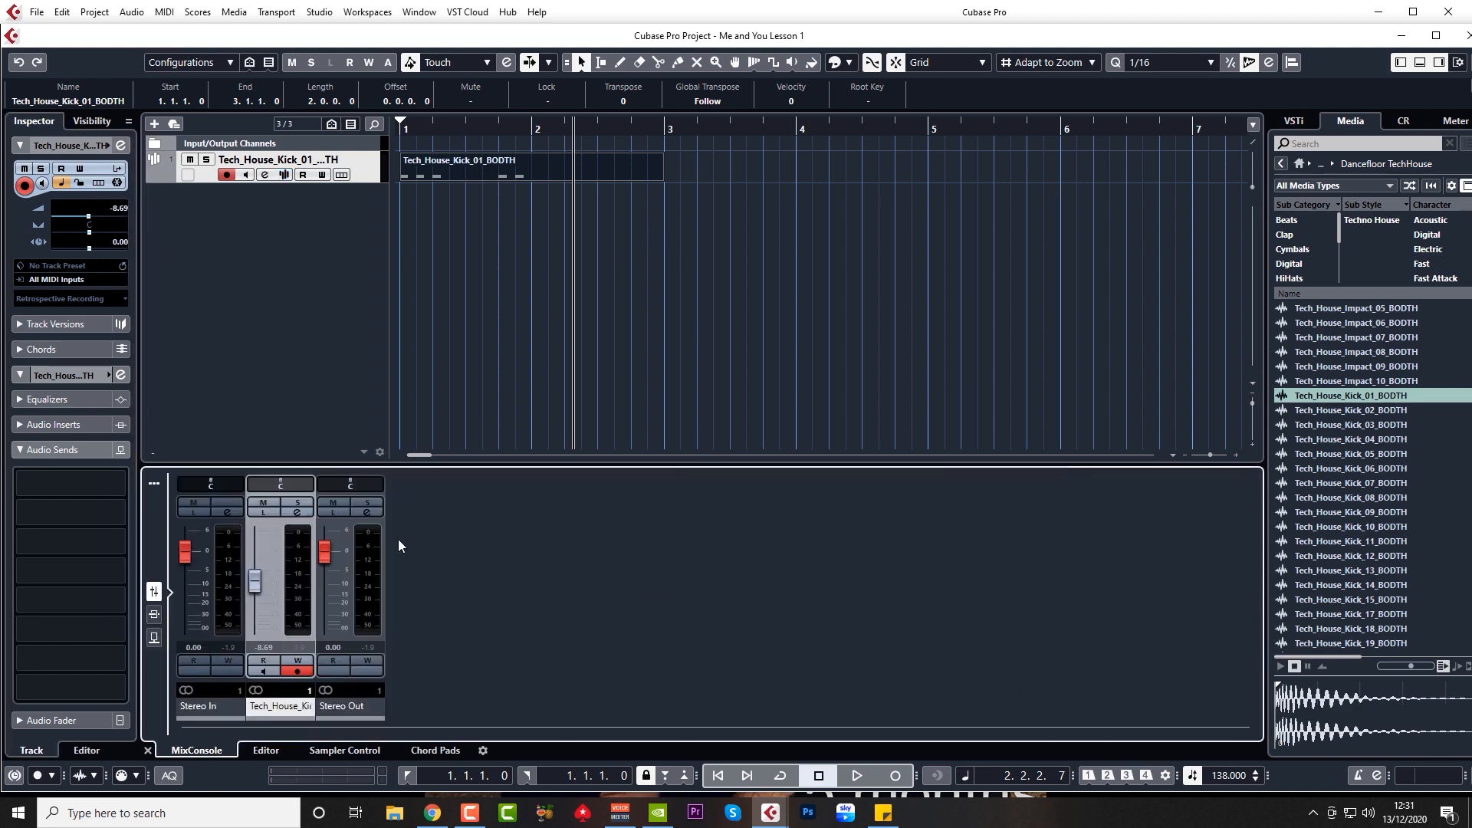
key("space")
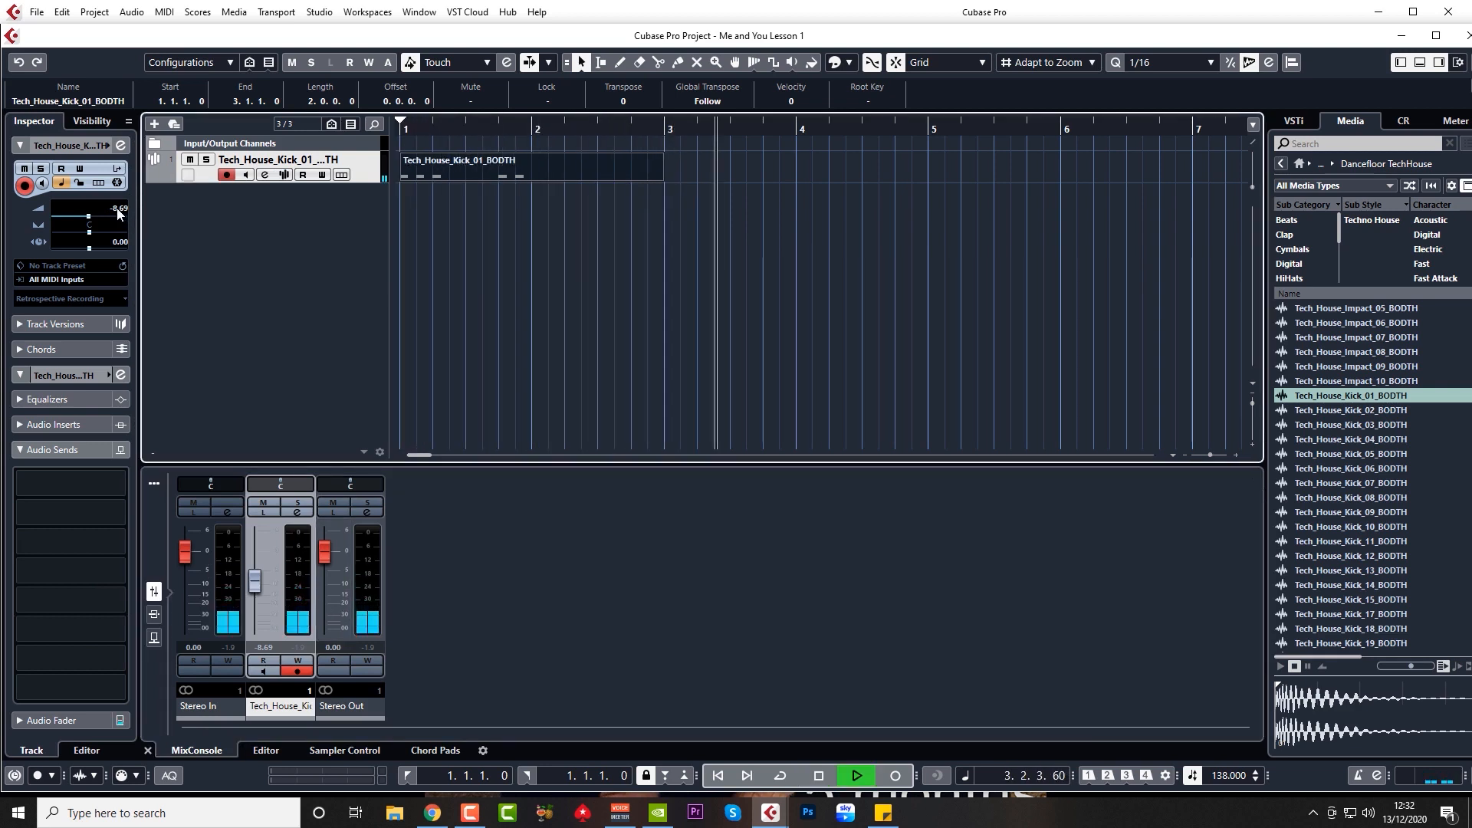
scroll(123, 208, "up", 3)
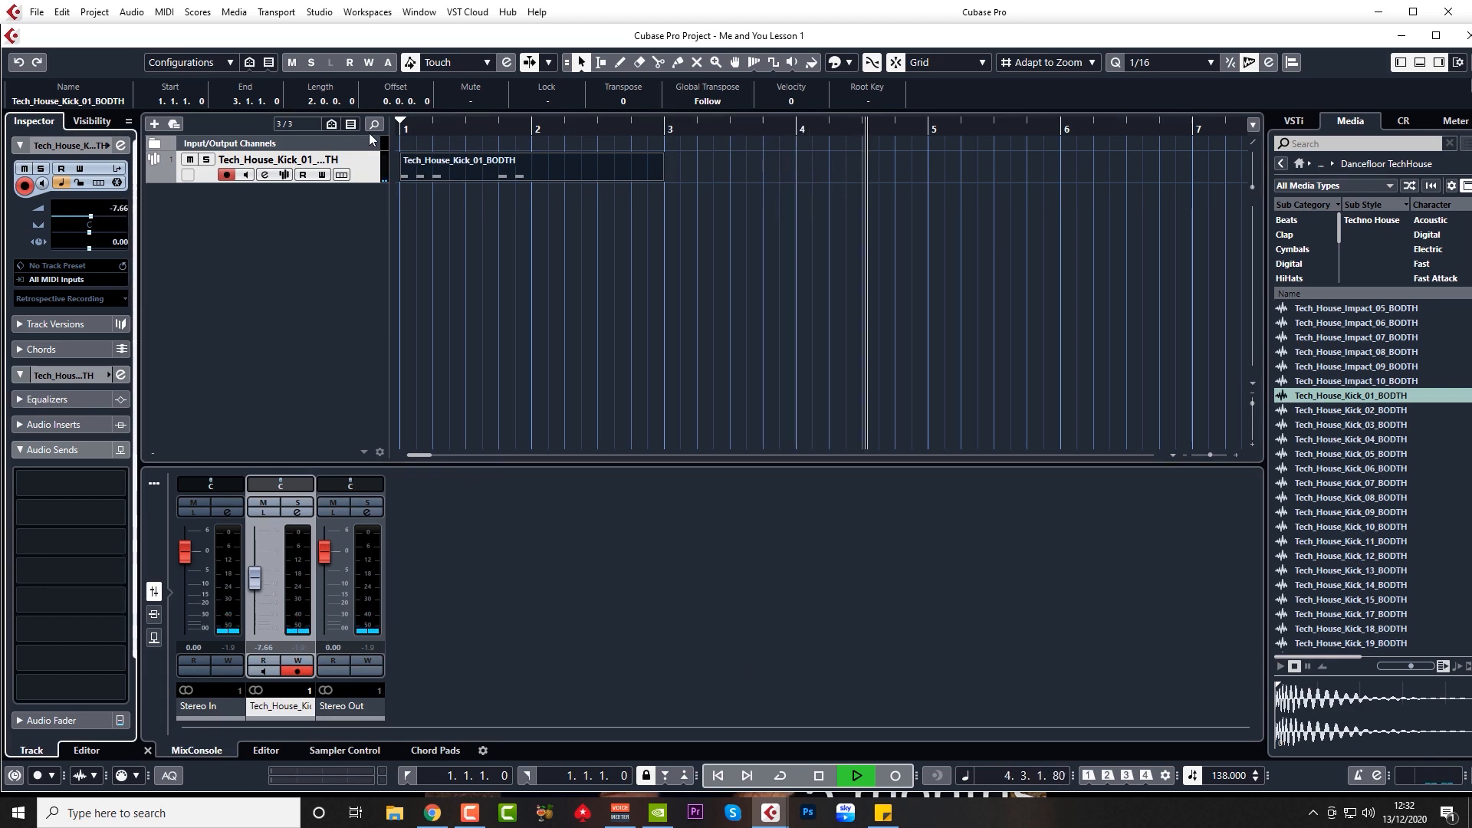
left_click(325, 358)
key("KP_Decimal")
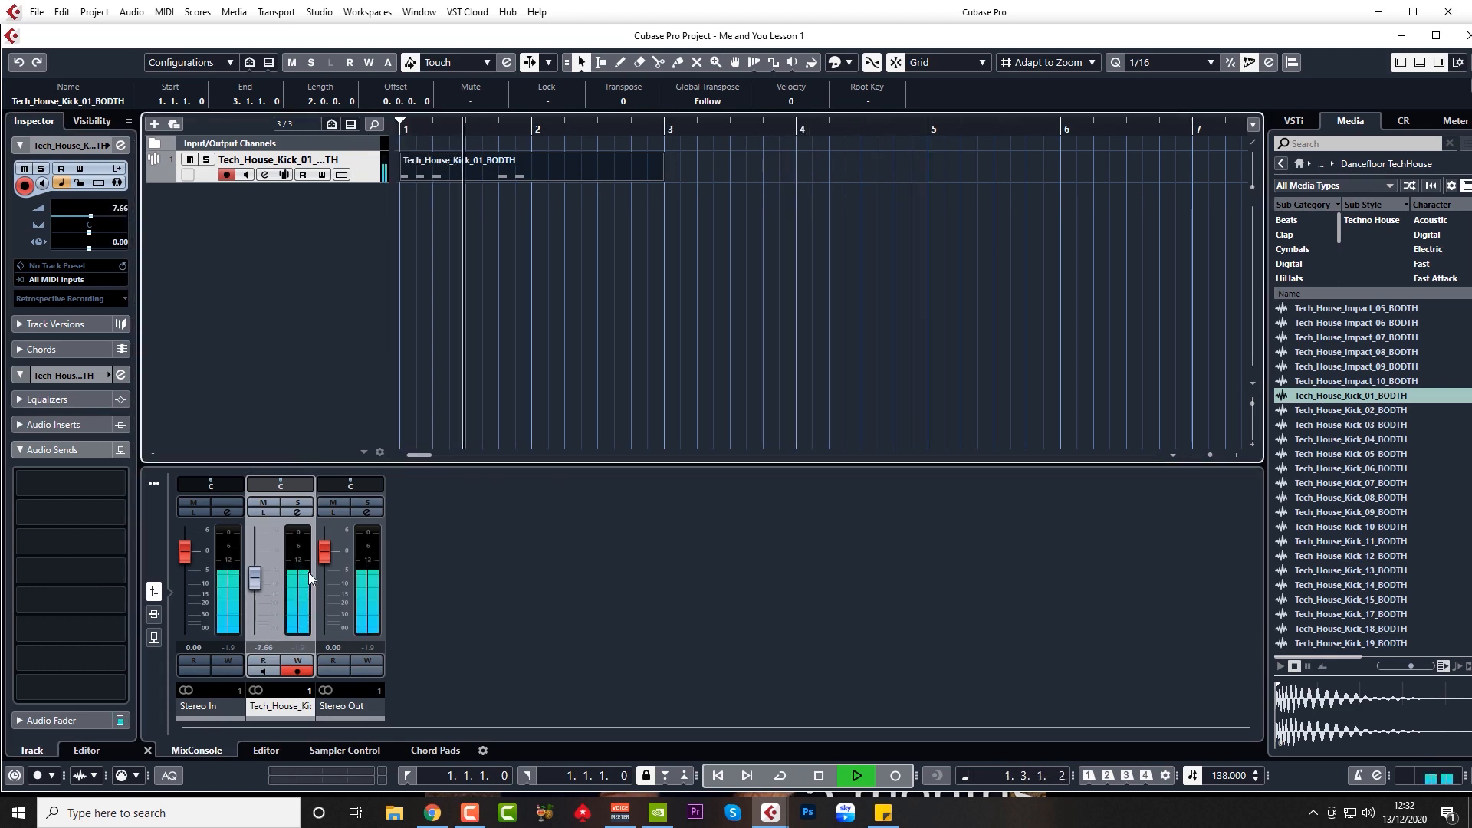
key("space")
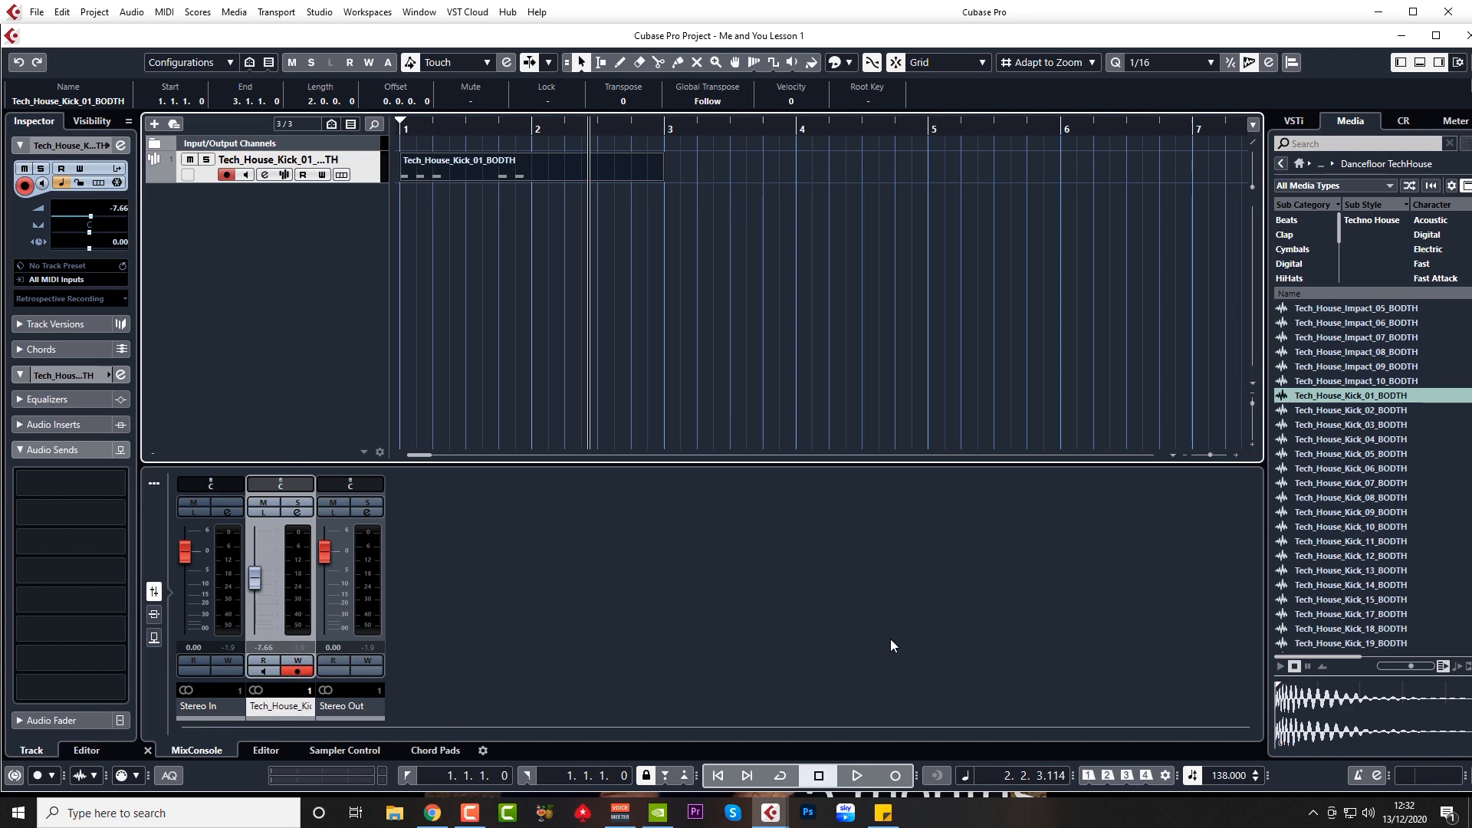
Step: Load a Dynamics > Maximizer onto the Stereo Out's first insert slot in the MixConsole
key("F3")
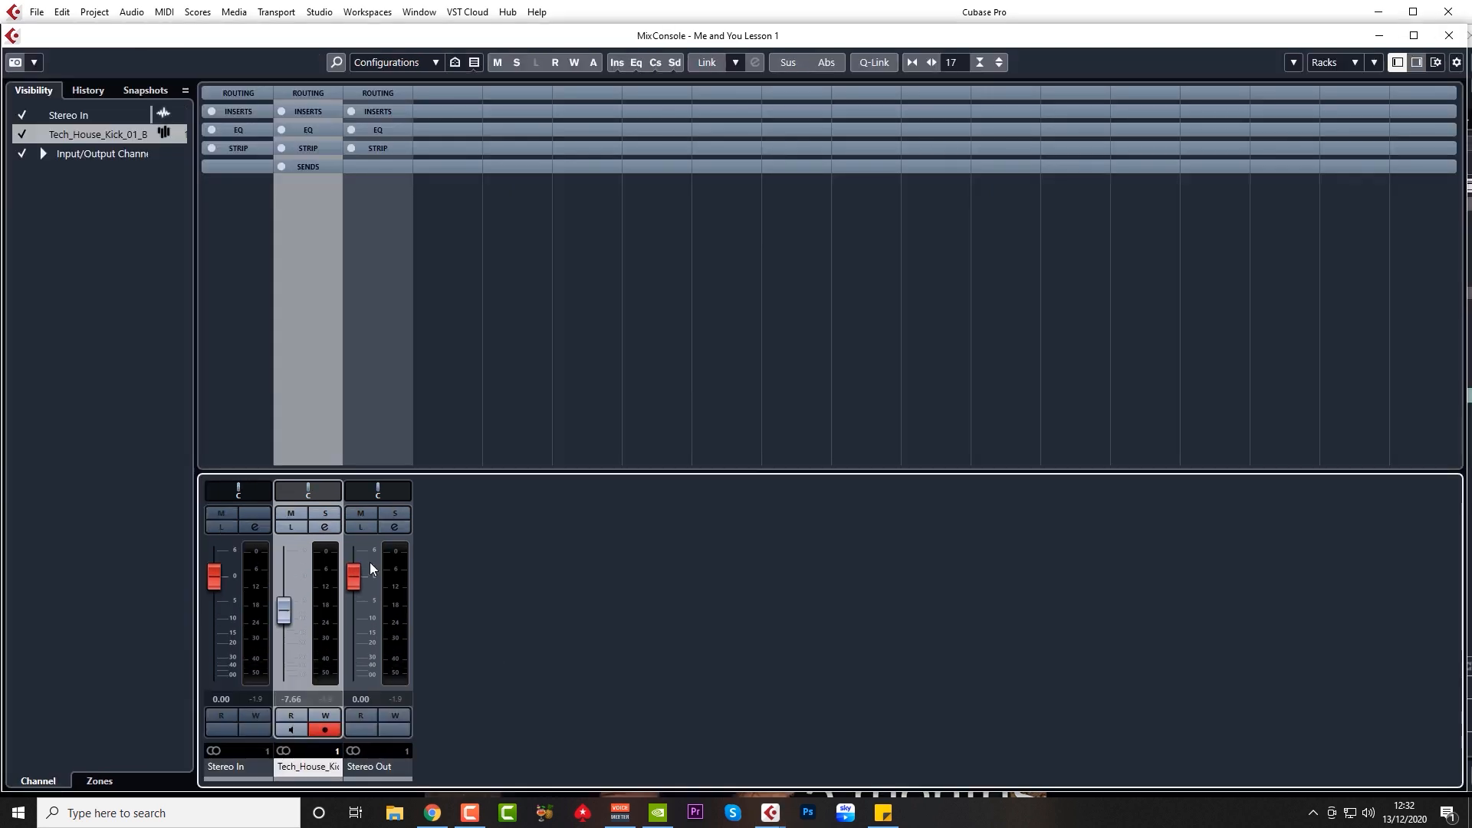
left_click(375, 110)
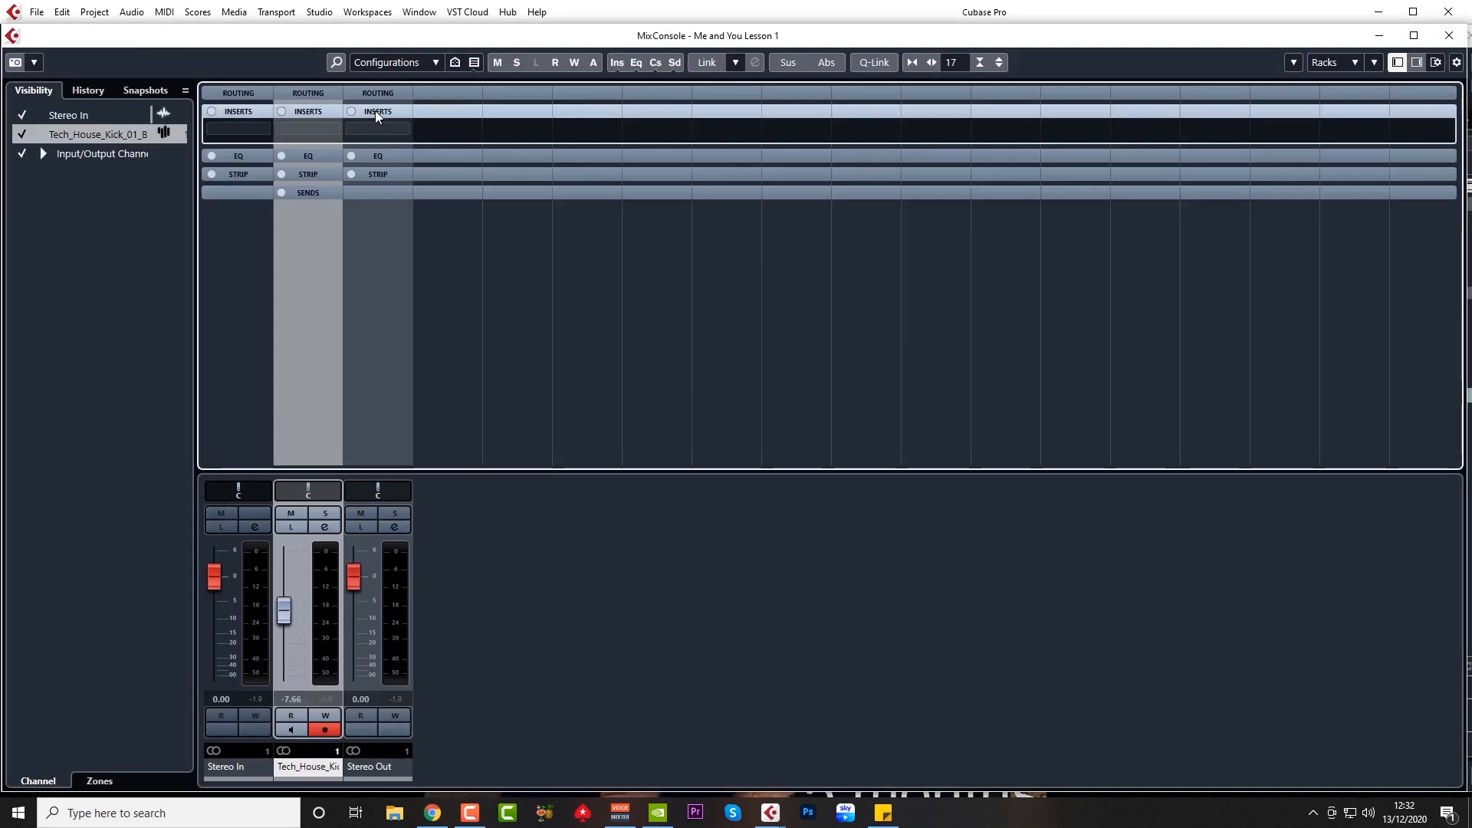
left_click(377, 128)
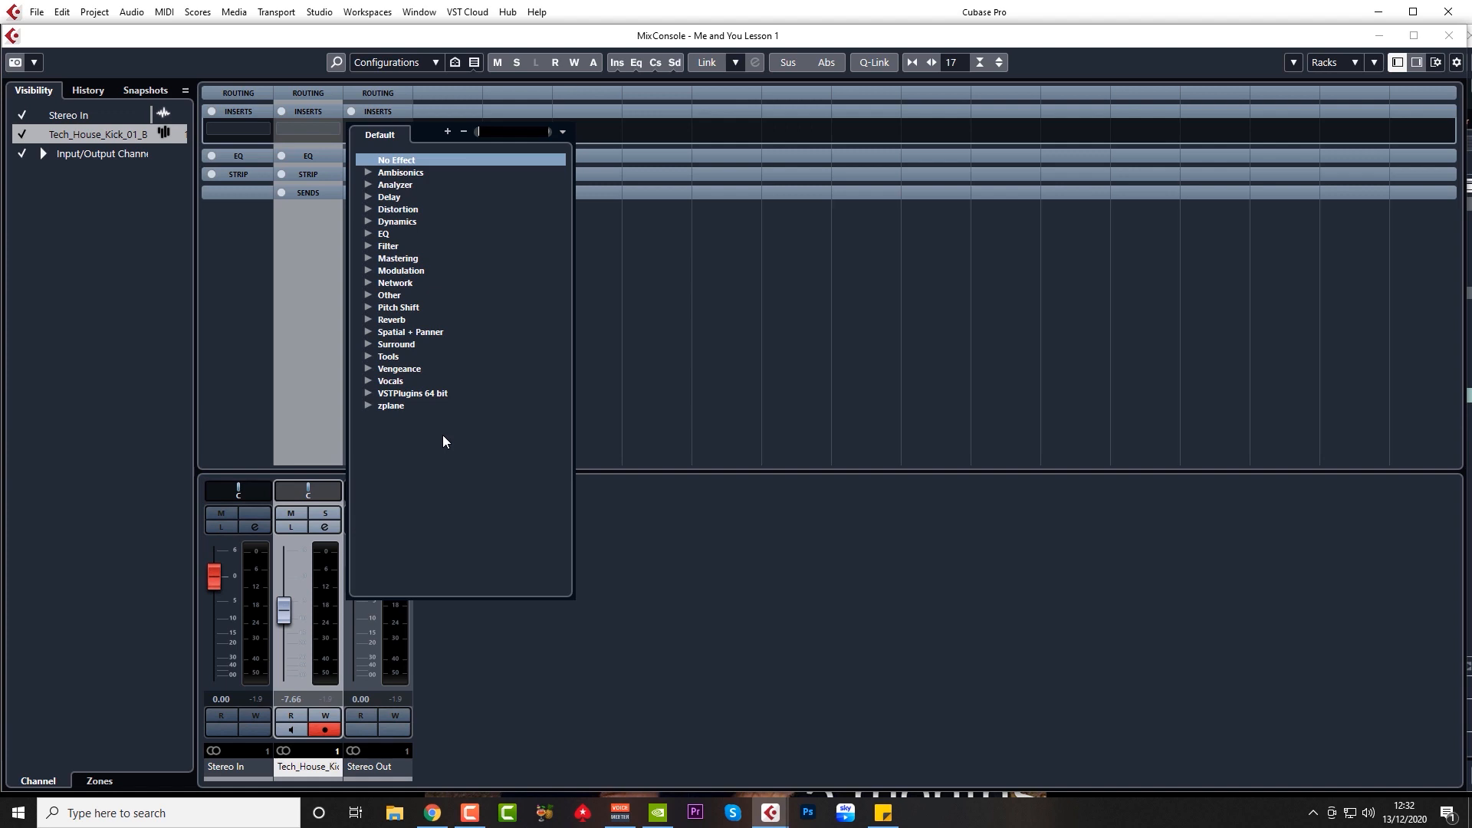
left_click(368, 221)
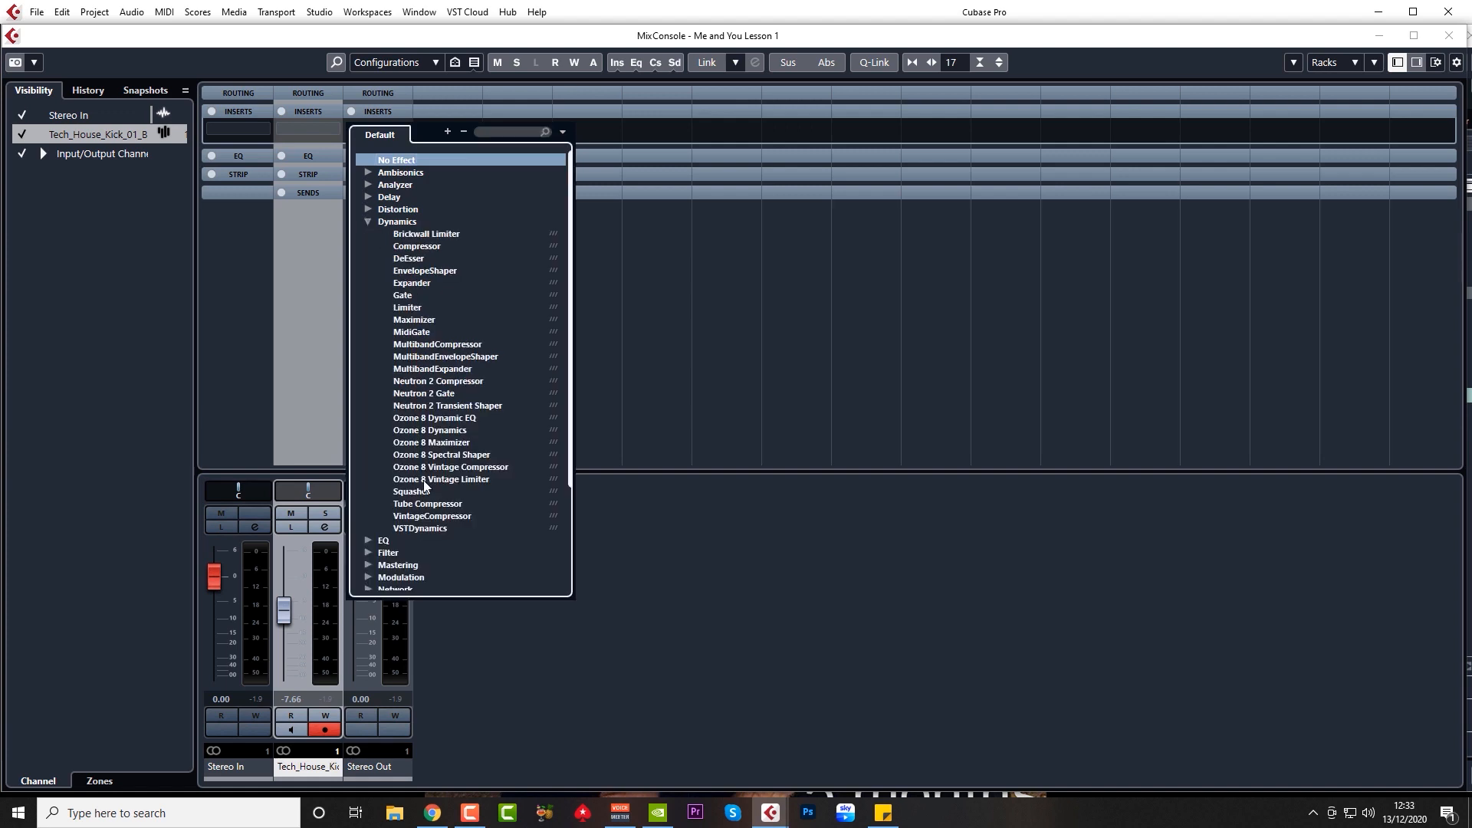
left_click(415, 319)
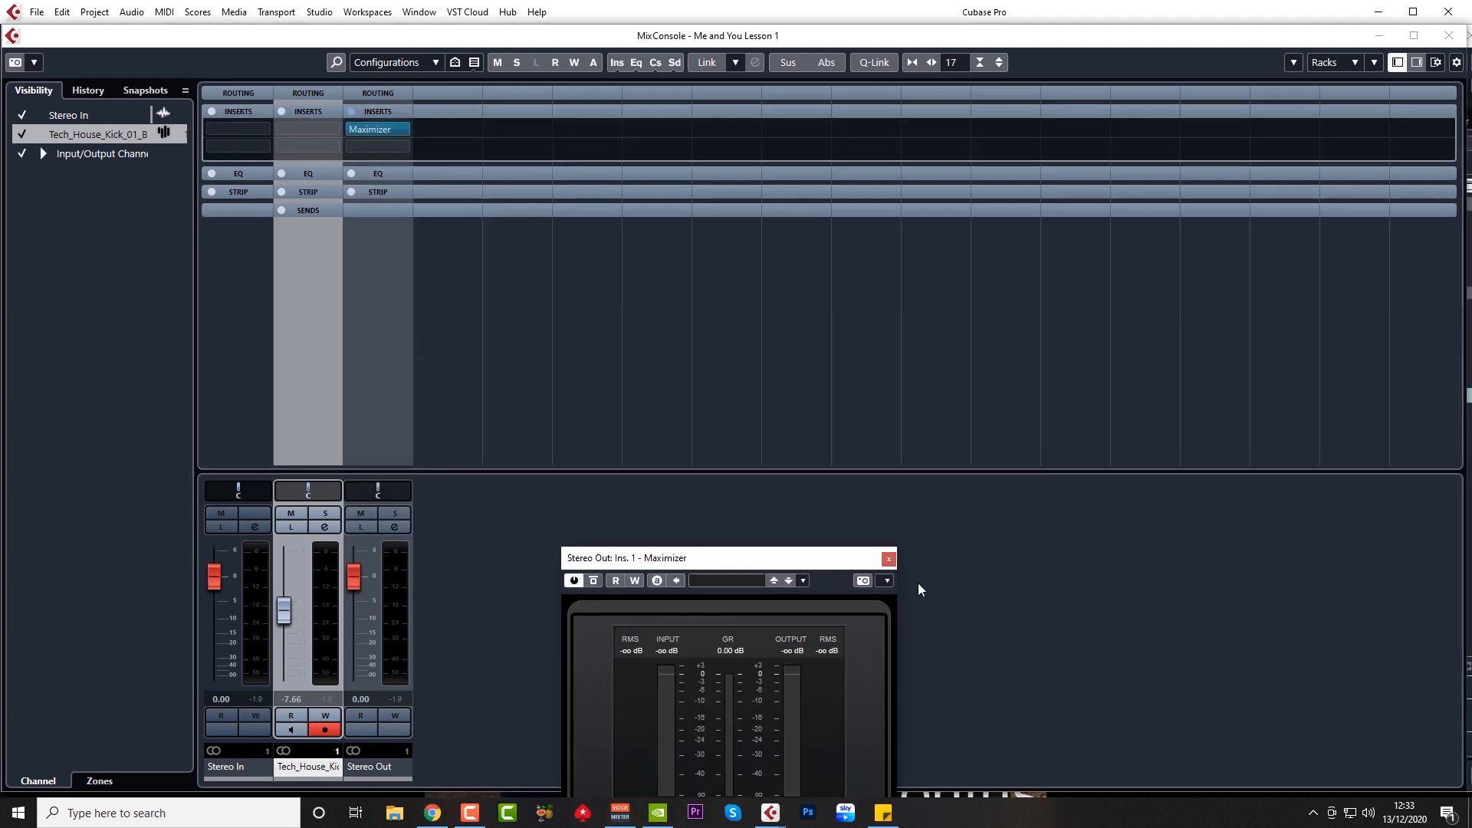
Step: Set the Maximizer's Optimize to about 39%, check it on playback, and close its window
left_click_drag(820, 558, 914, 262)
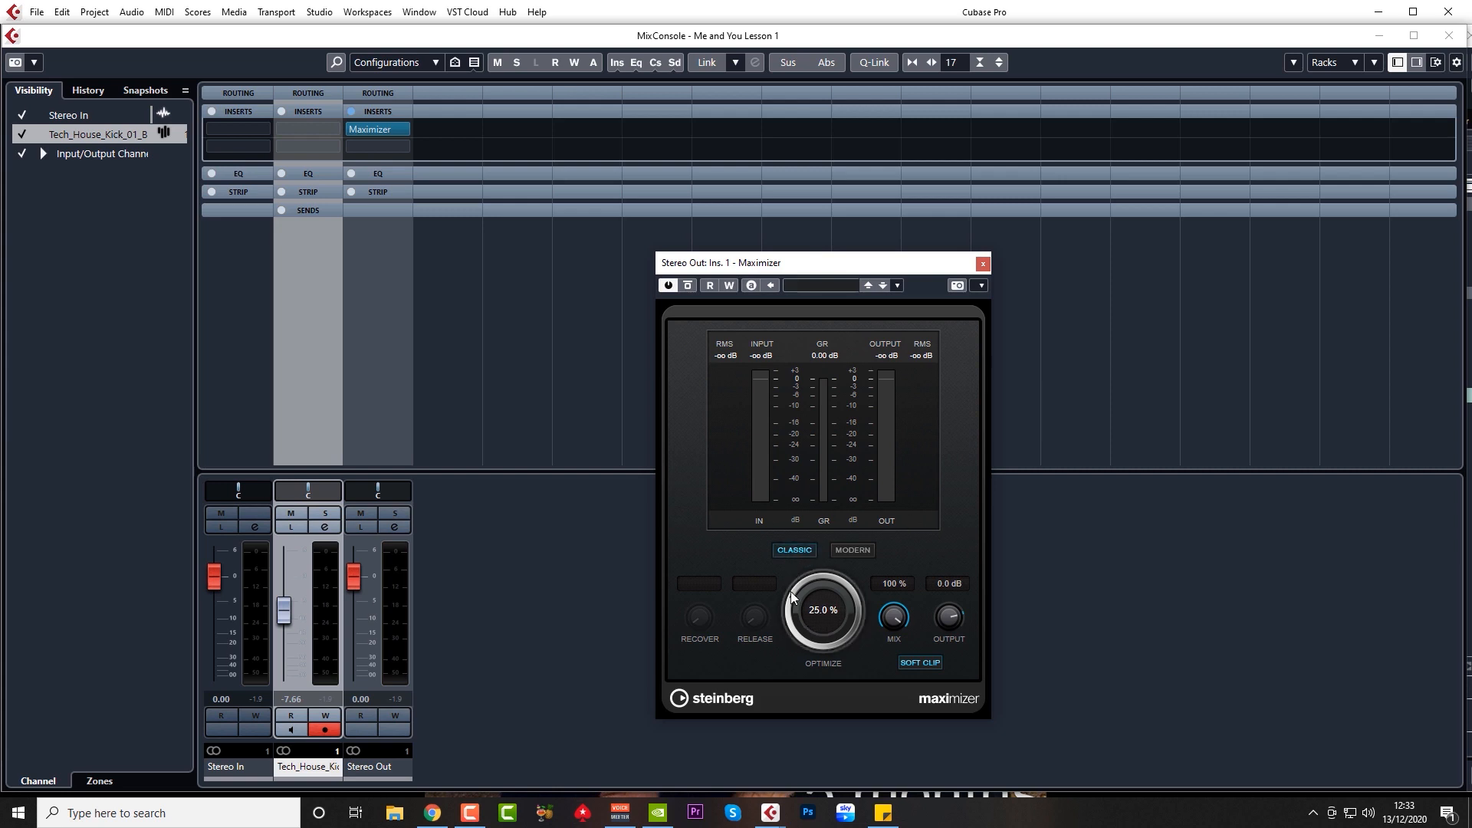
left_click_drag(792, 618, 794, 599)
key("space")
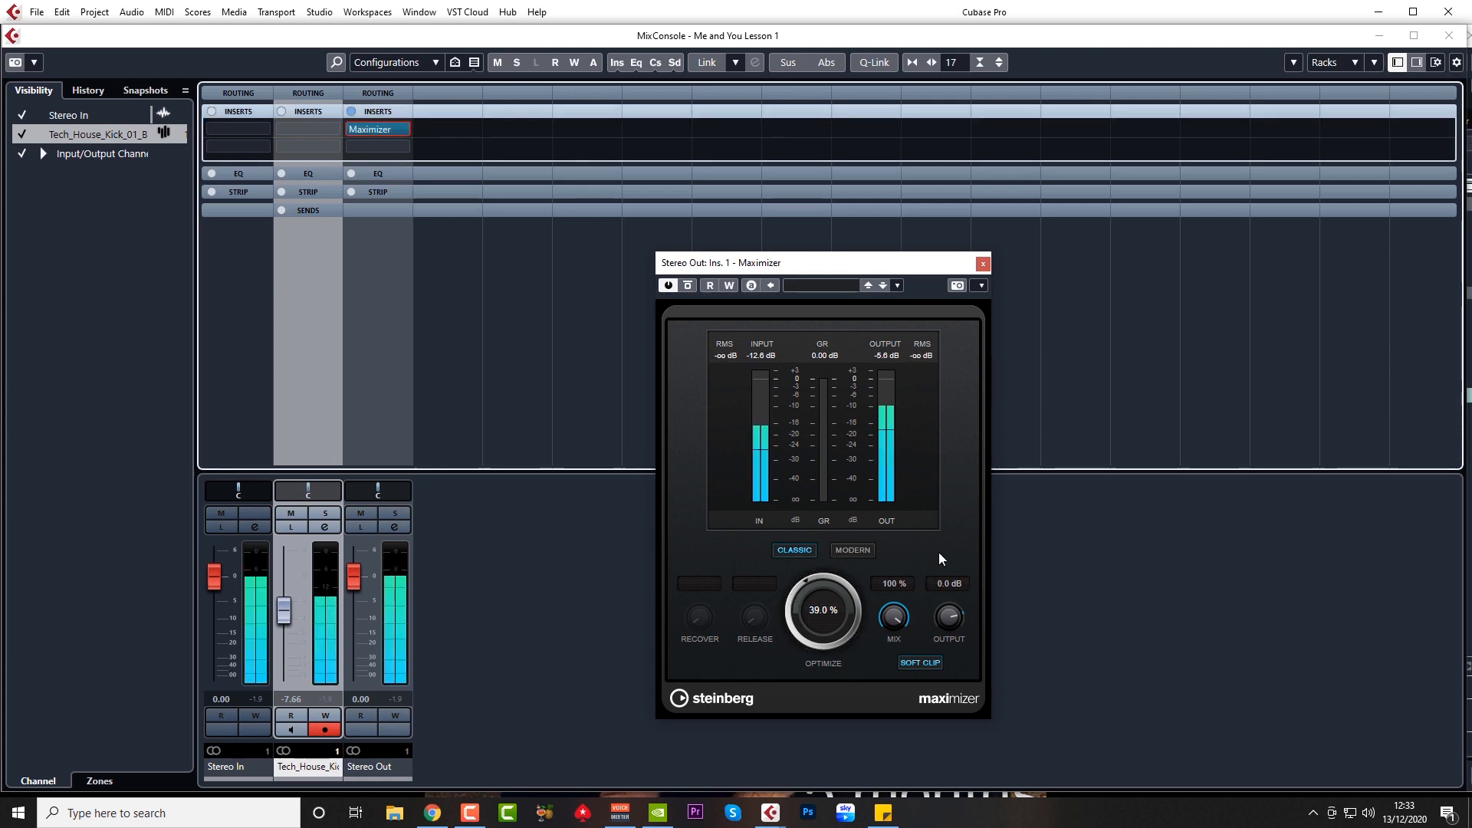
left_click(983, 264)
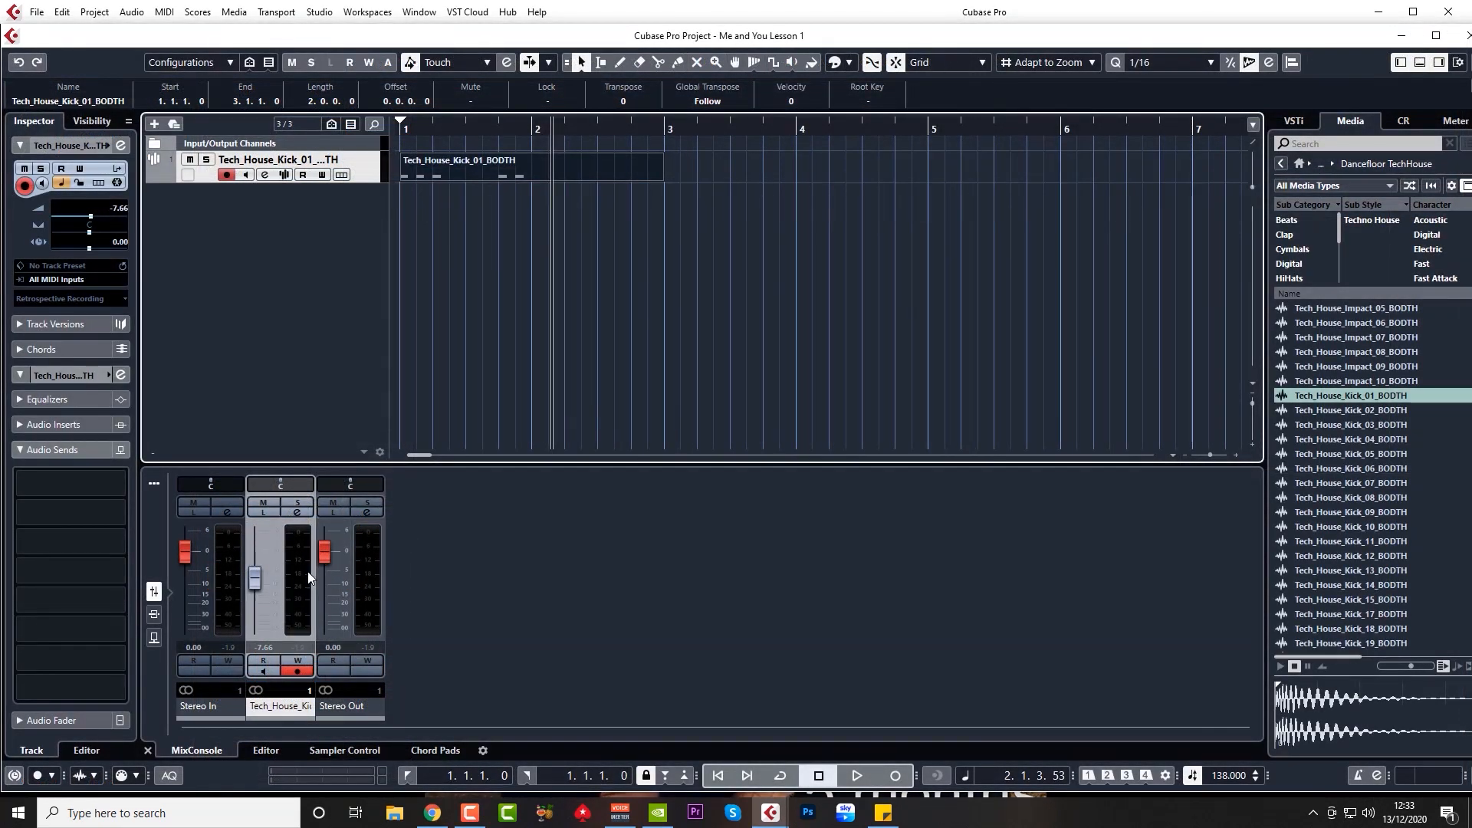
left_click(265, 175)
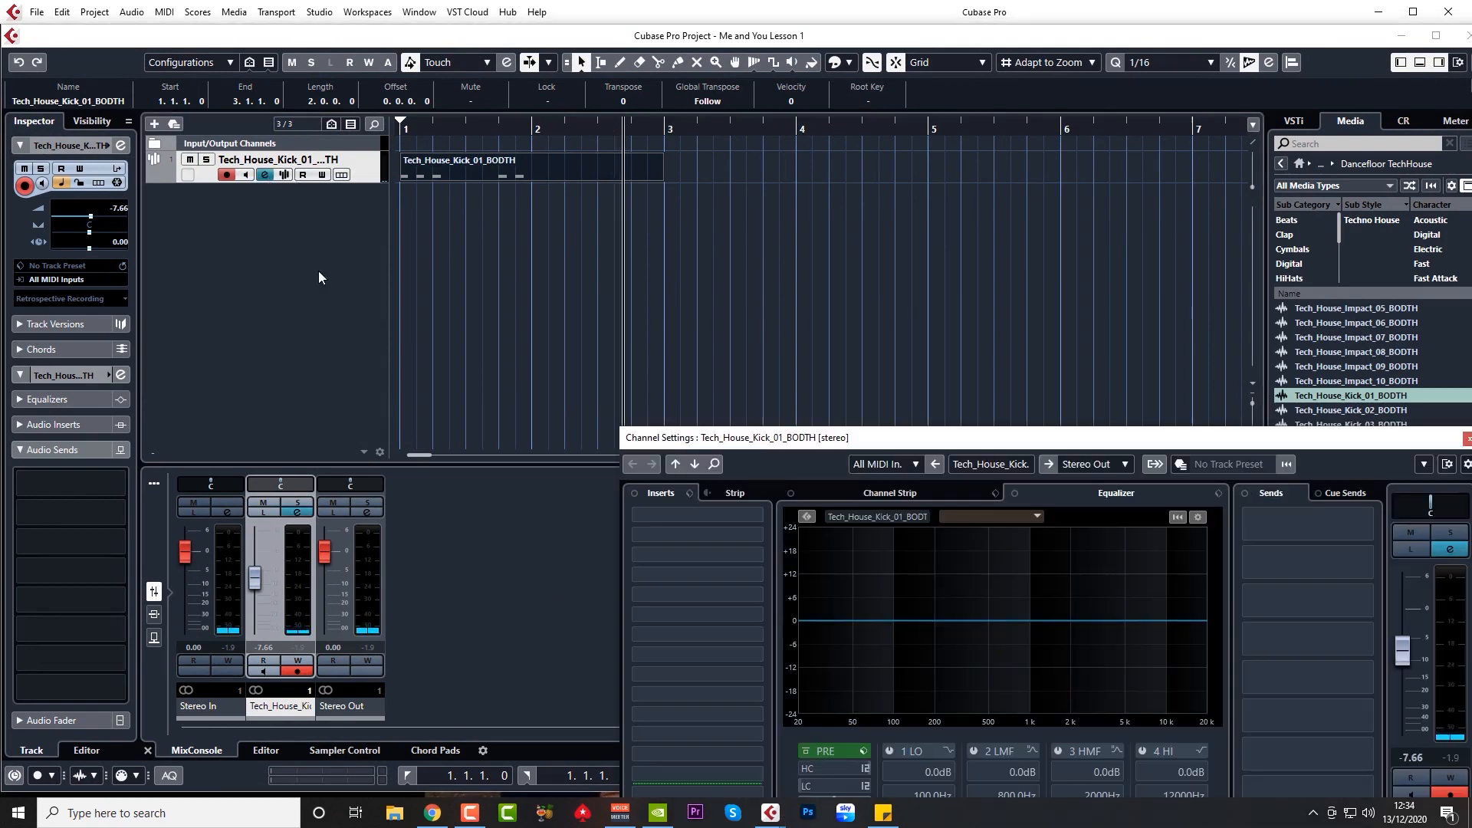
left_click_drag(959, 438, 633, 223)
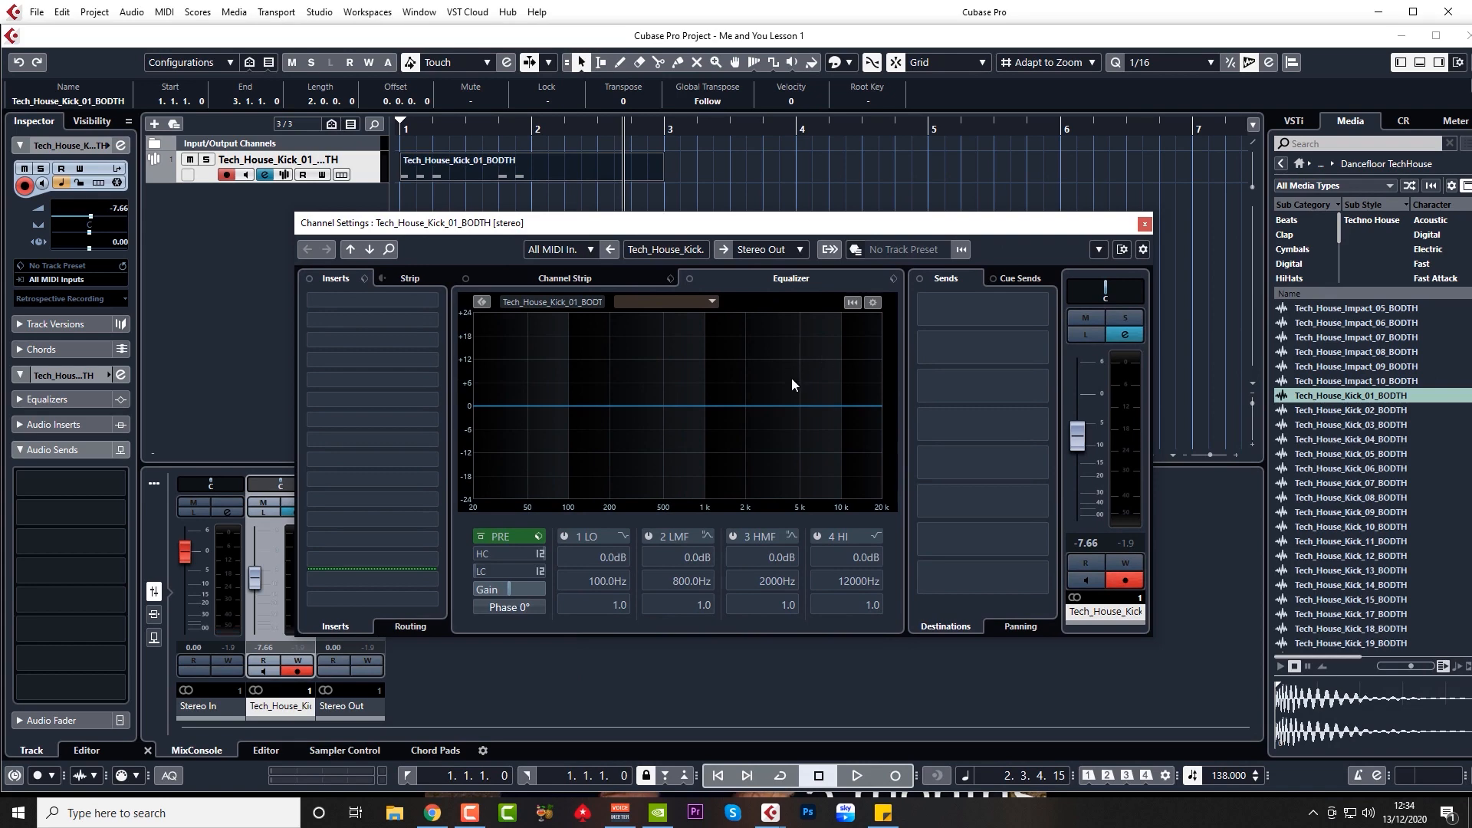
left_click_drag(777, 224, 749, 256)
left_click(397, 131)
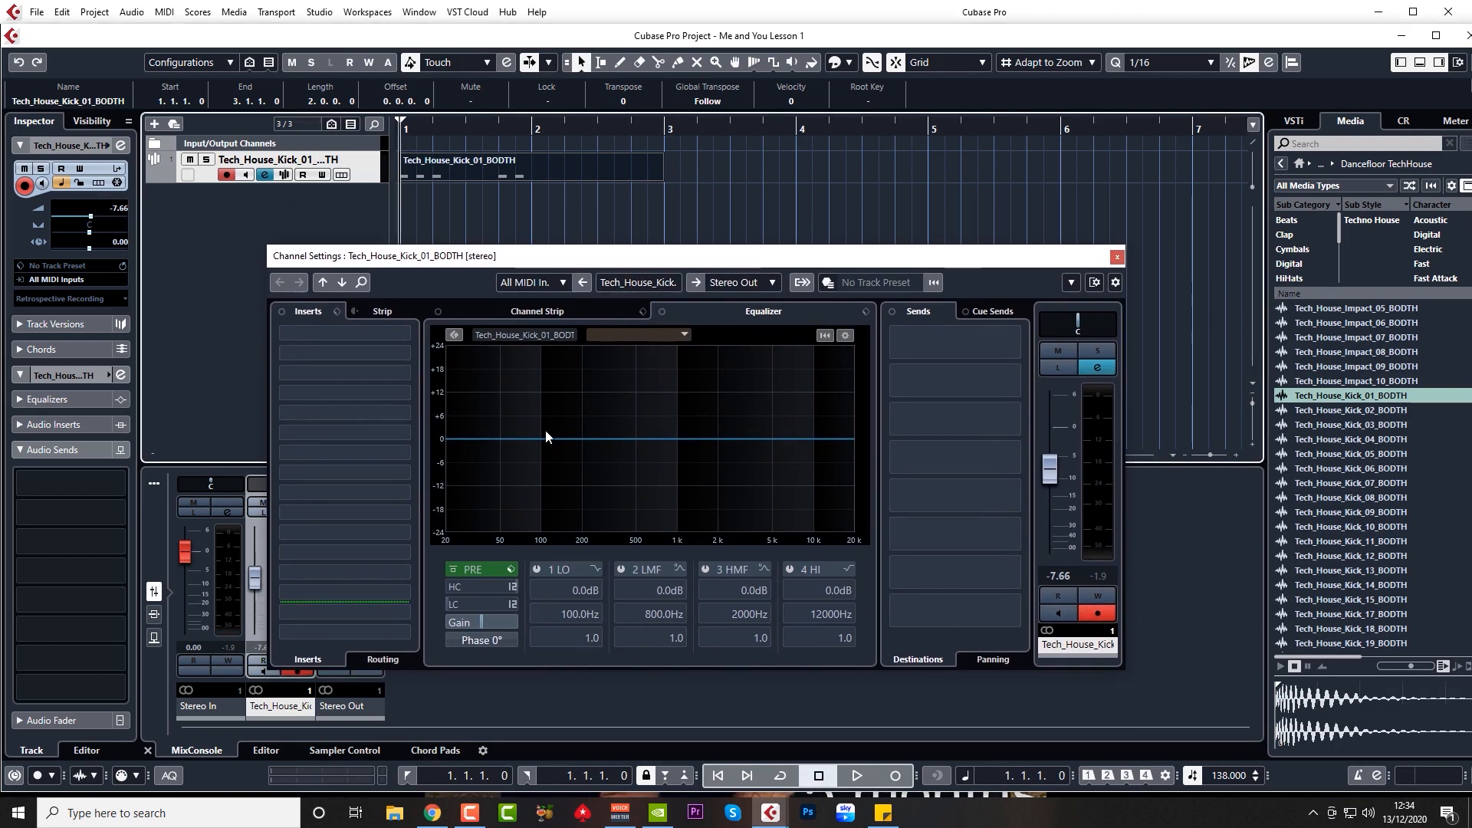
key("space")
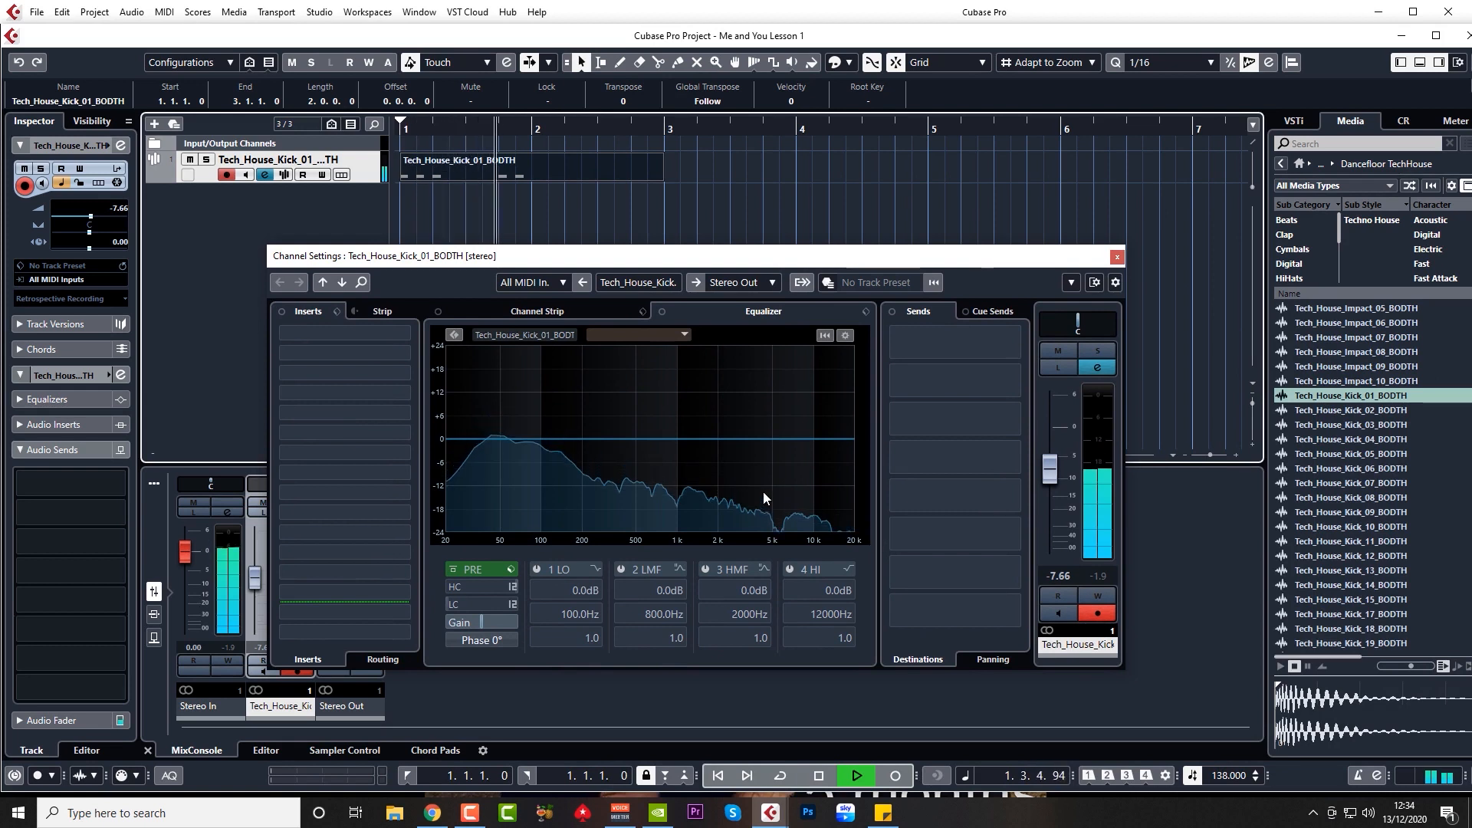
key("space")
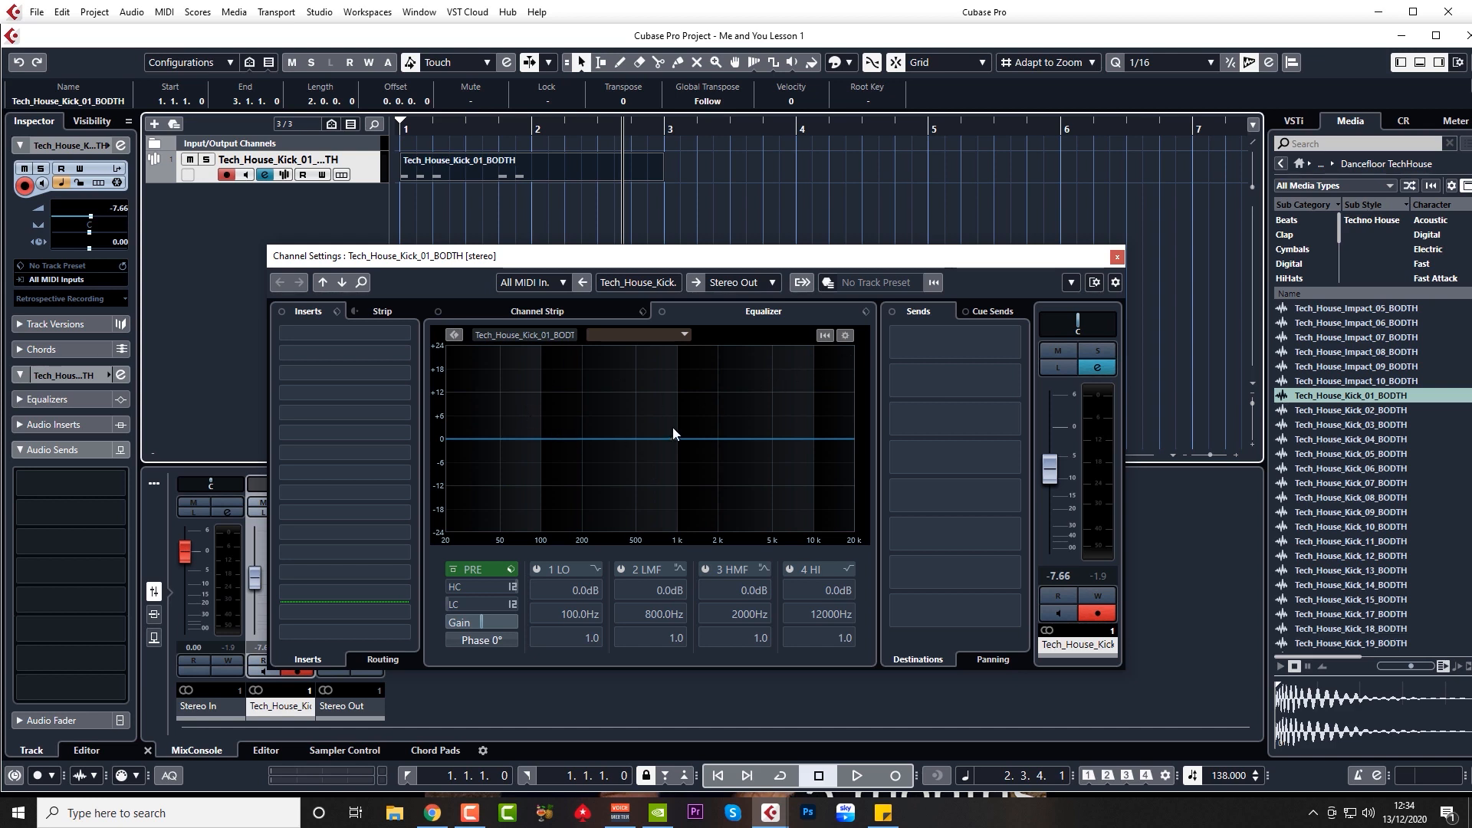
left_click(1118, 257)
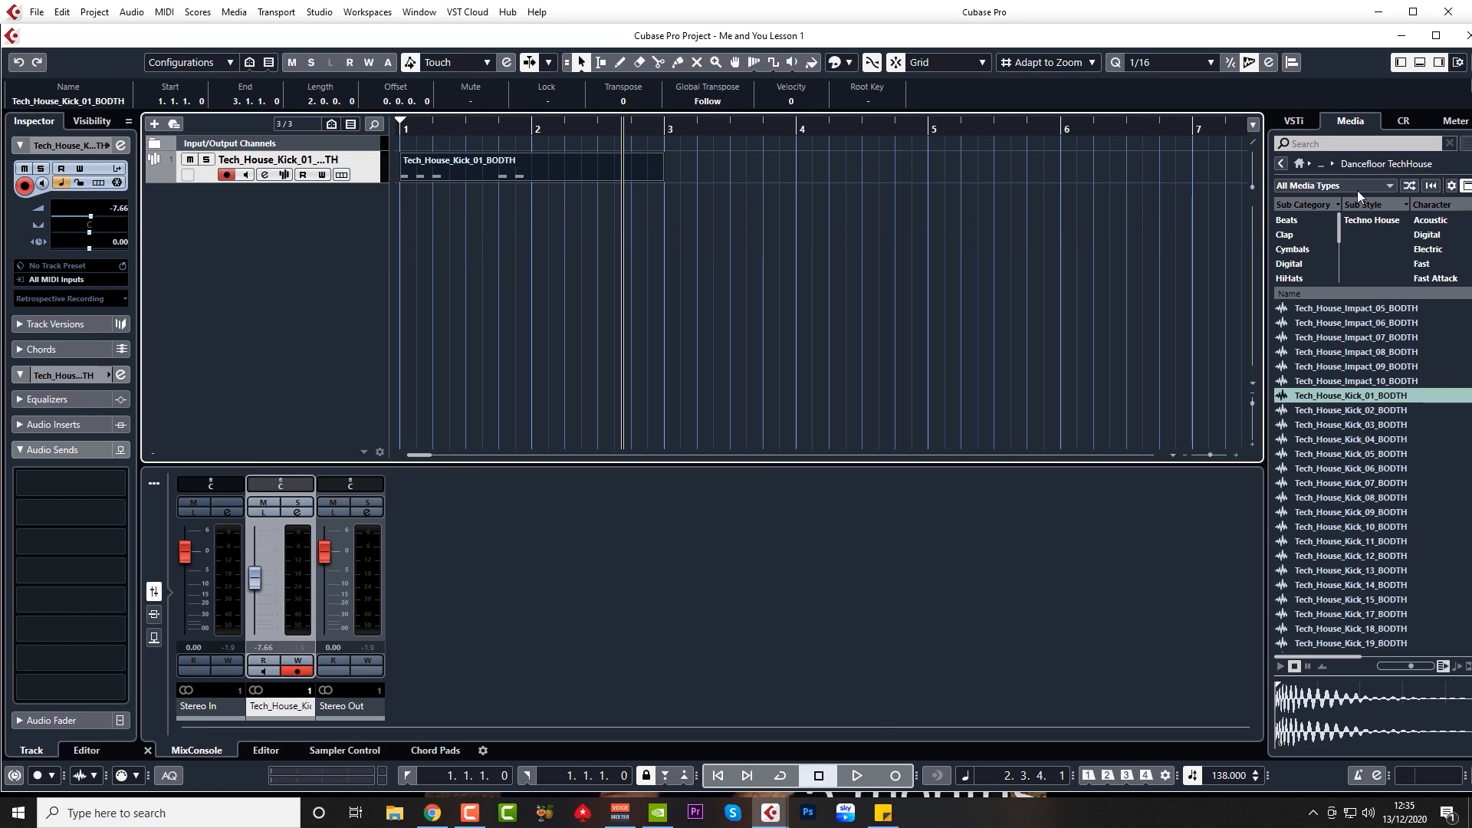
Step: Search the MediaBay for 'trap snare' and preview Trap - Snare 09
left_click(1335, 143)
type("tr")
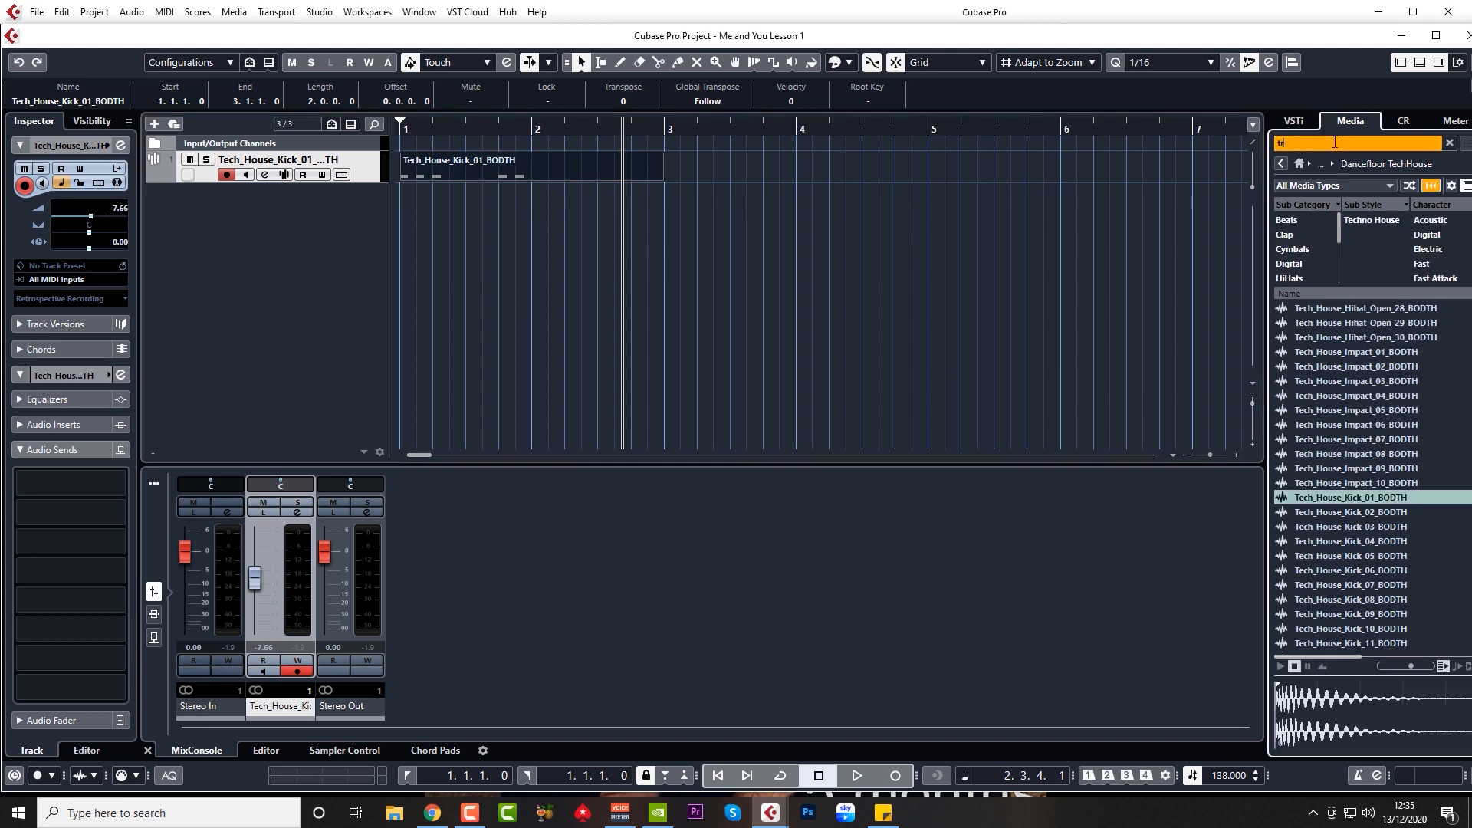
type("ap snare")
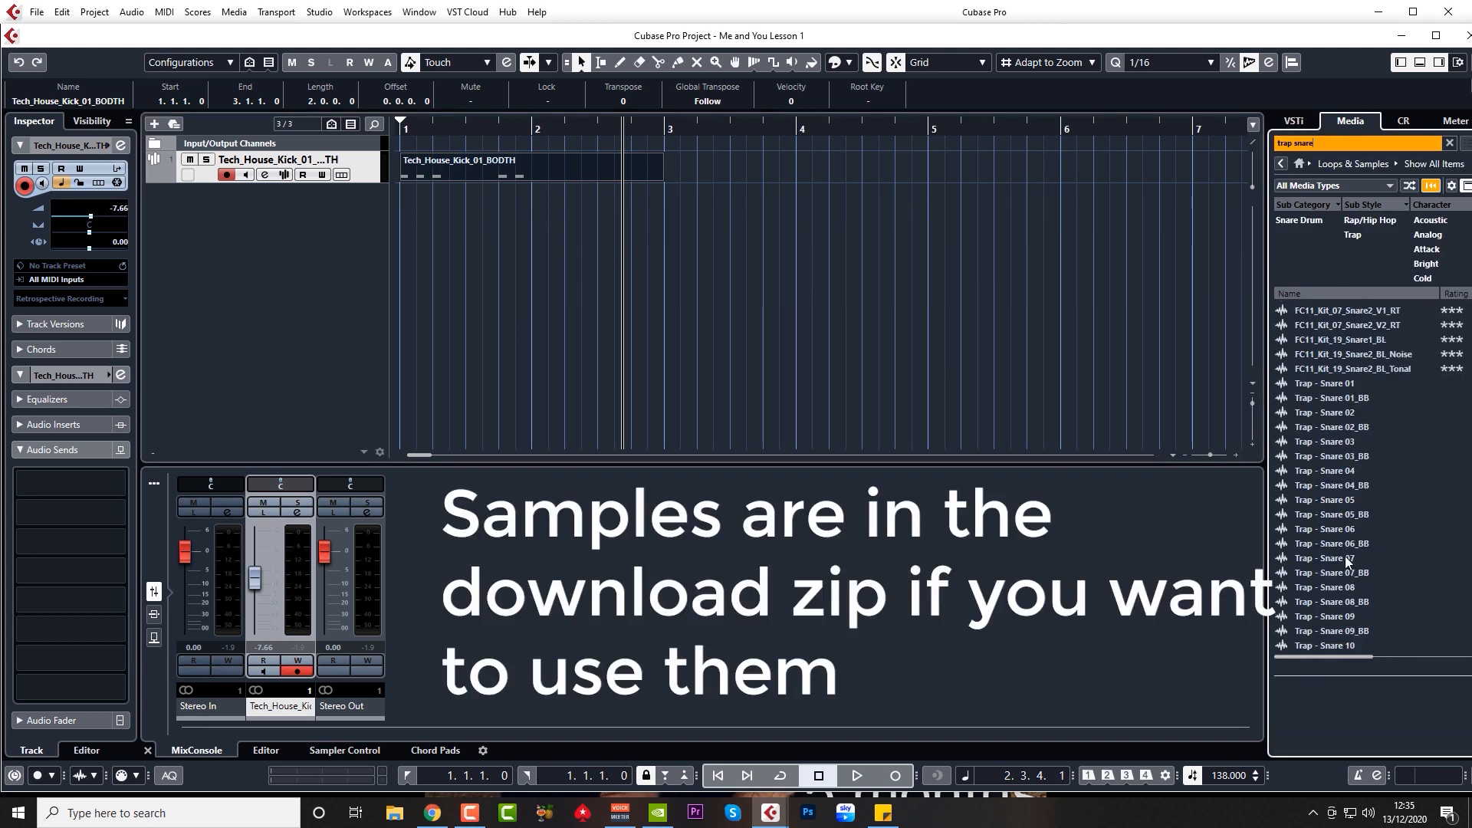
left_click(1353, 617)
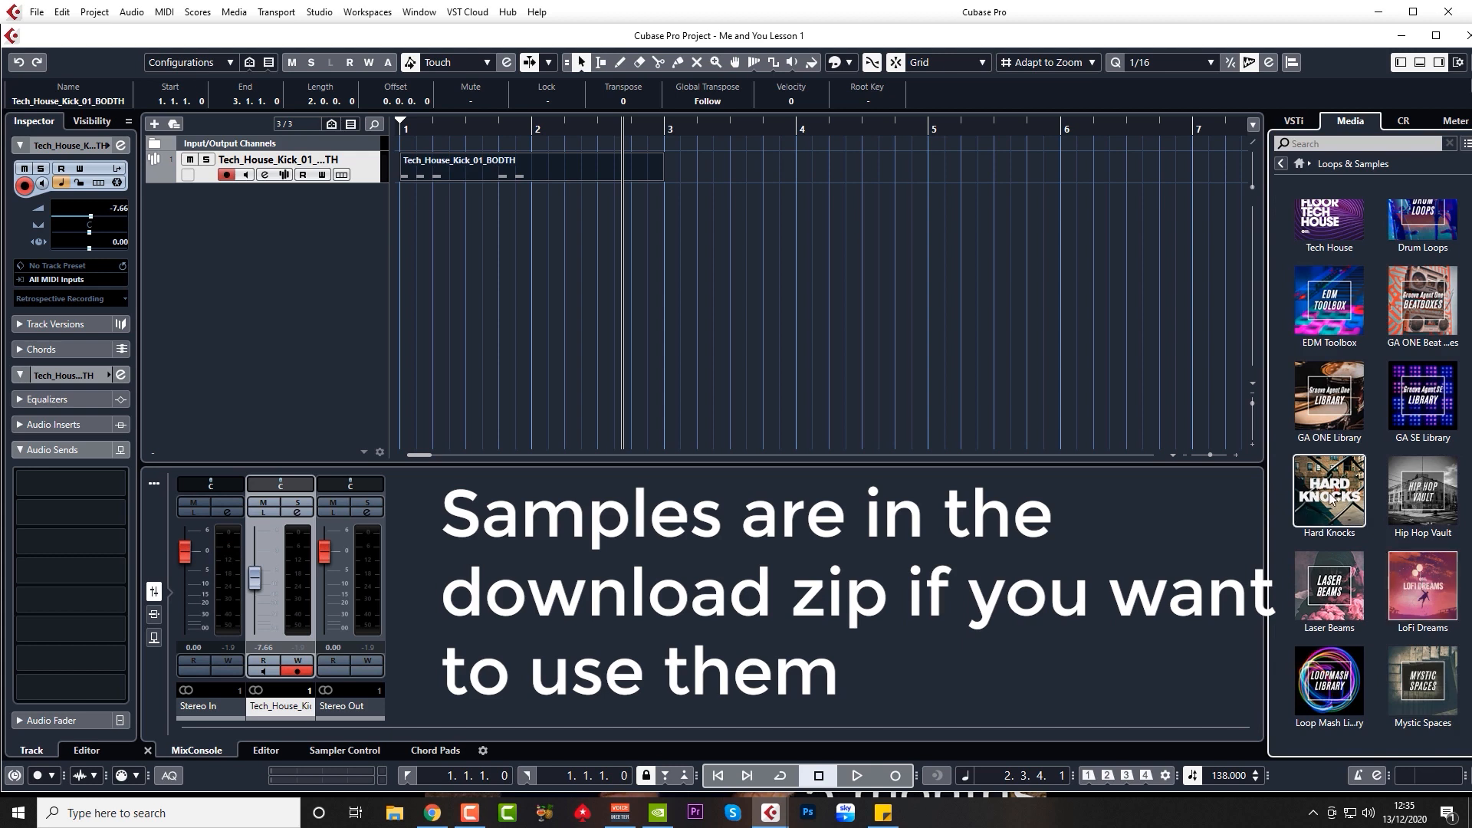
left_click(1312, 145)
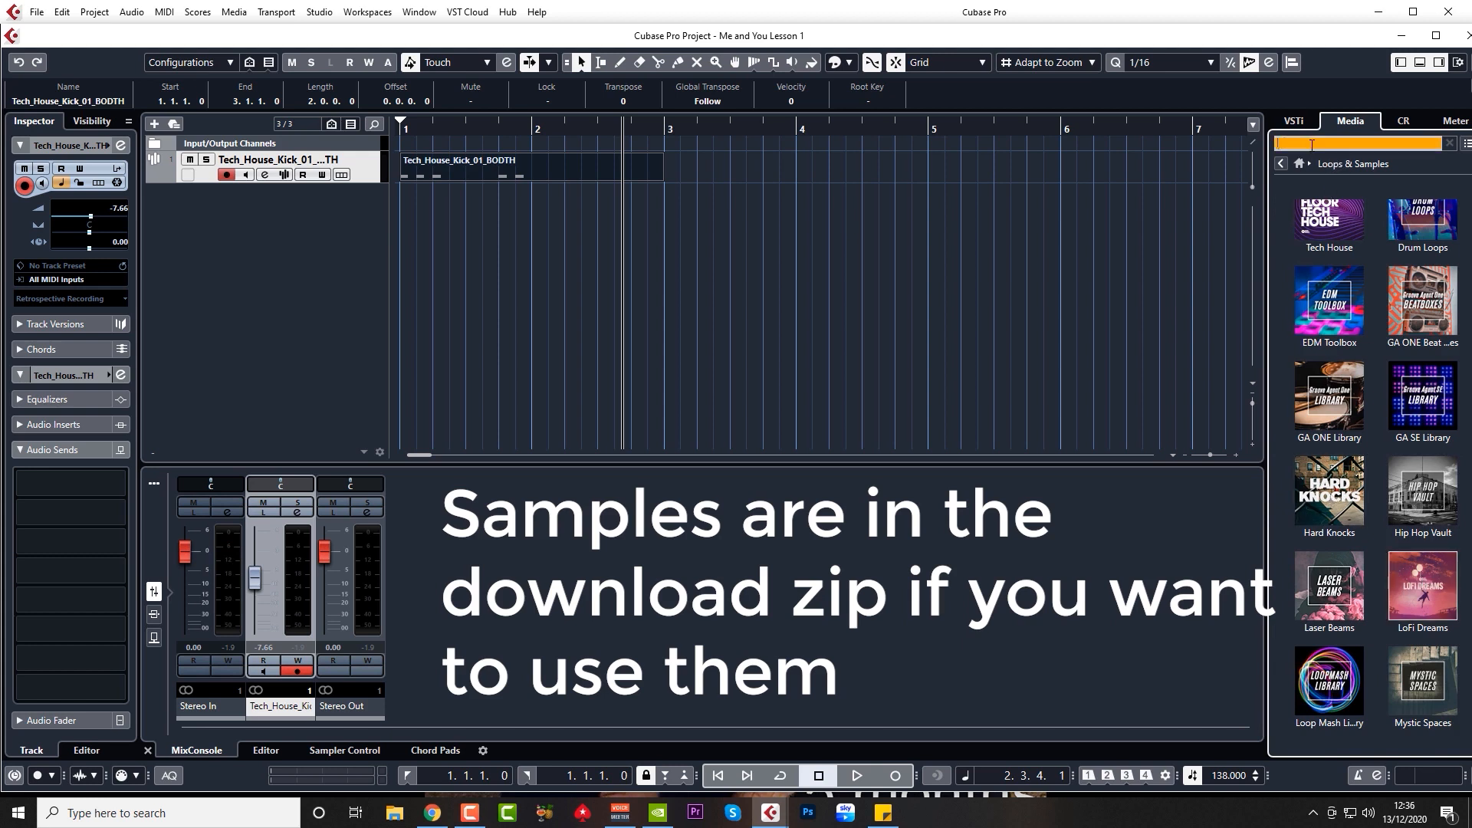
type("trap snare")
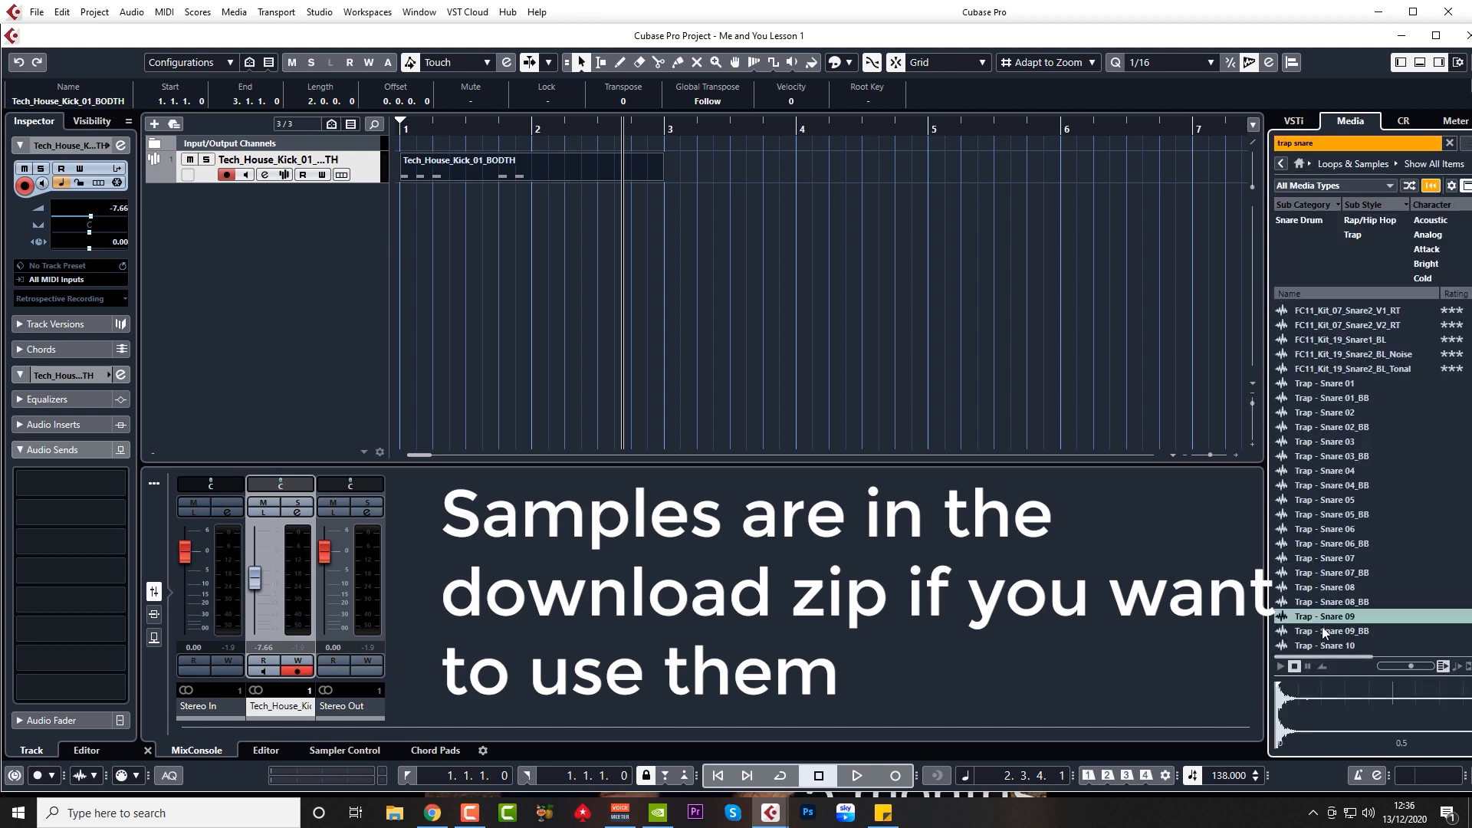
left_click(1338, 615)
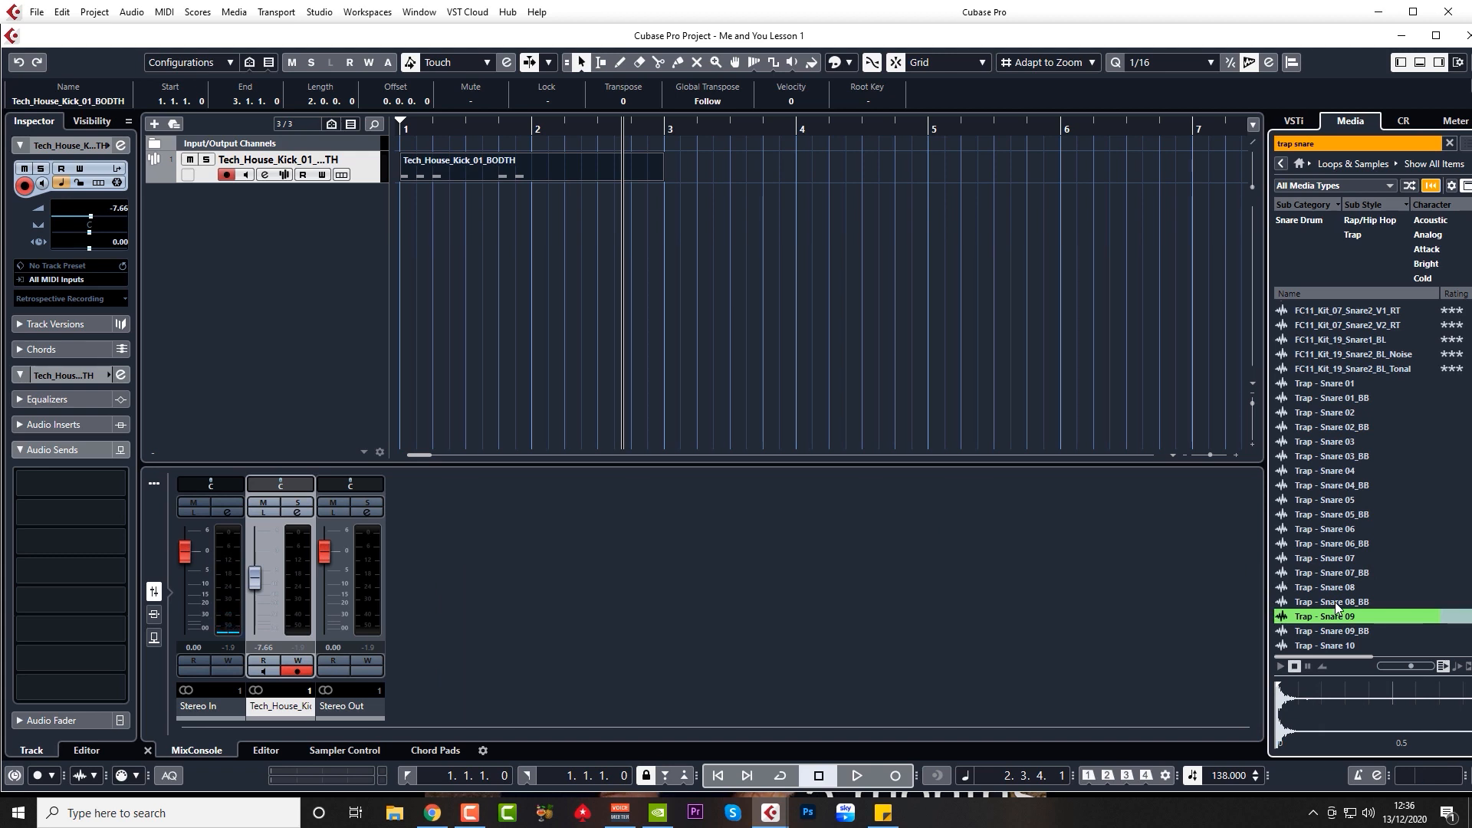
Step: Audition Trap snares 03, 02, 06, 08 and 09, settling on Trap - Snare 09_BB
left_click(1340, 442)
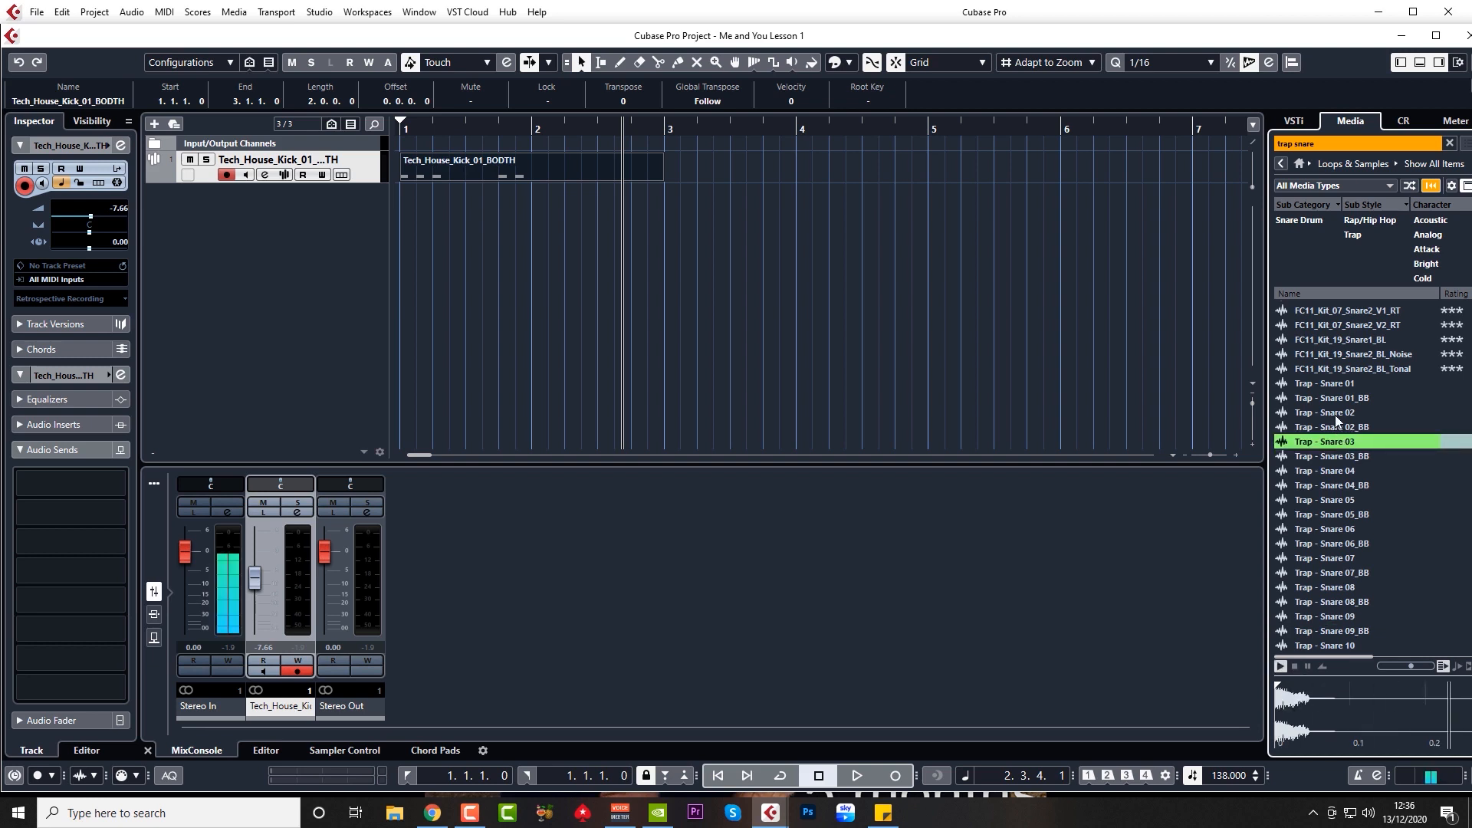
left_click(1336, 414)
left_click(1342, 530)
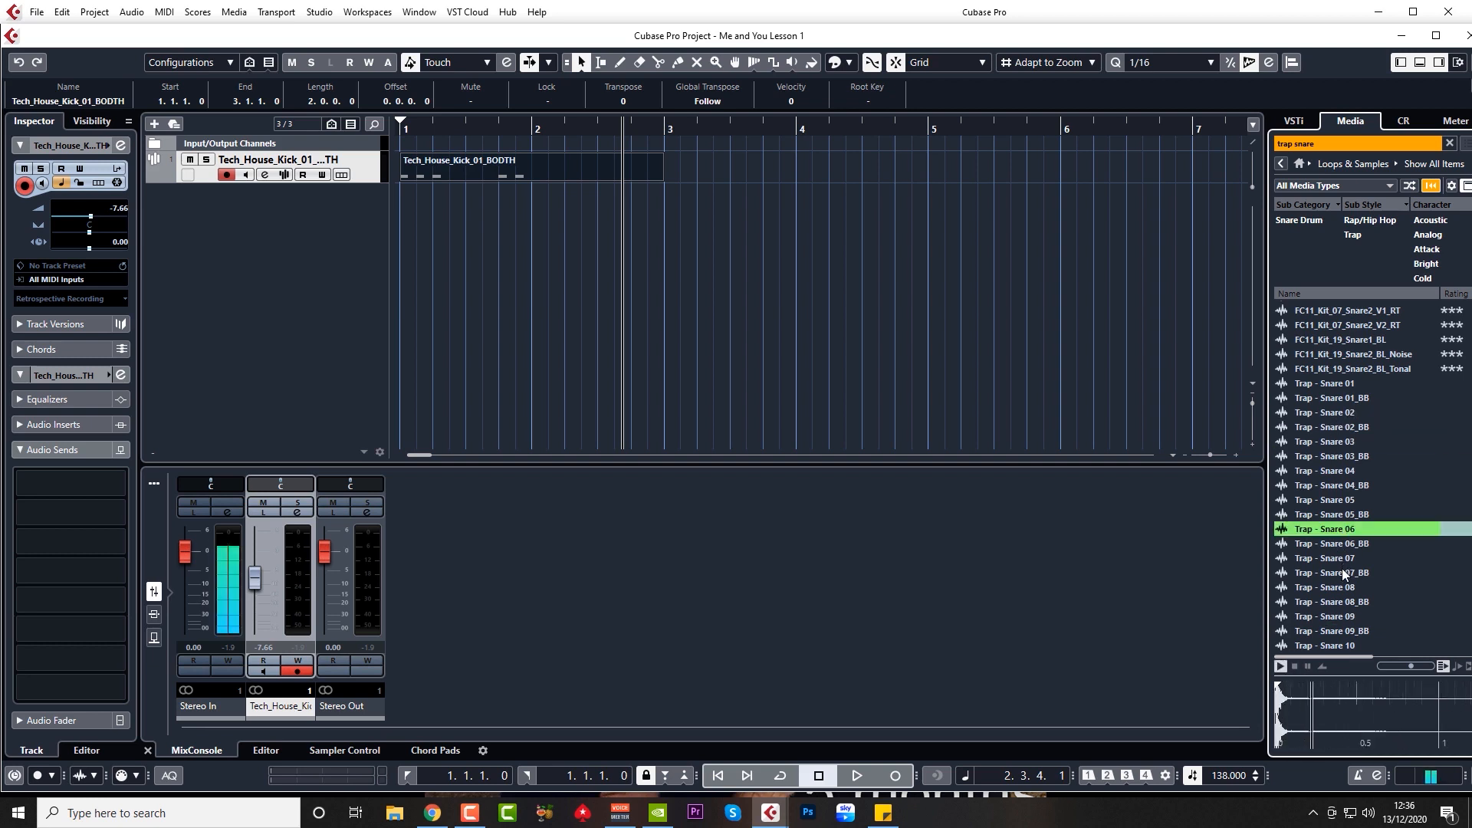
left_click(1342, 588)
left_click(1337, 618)
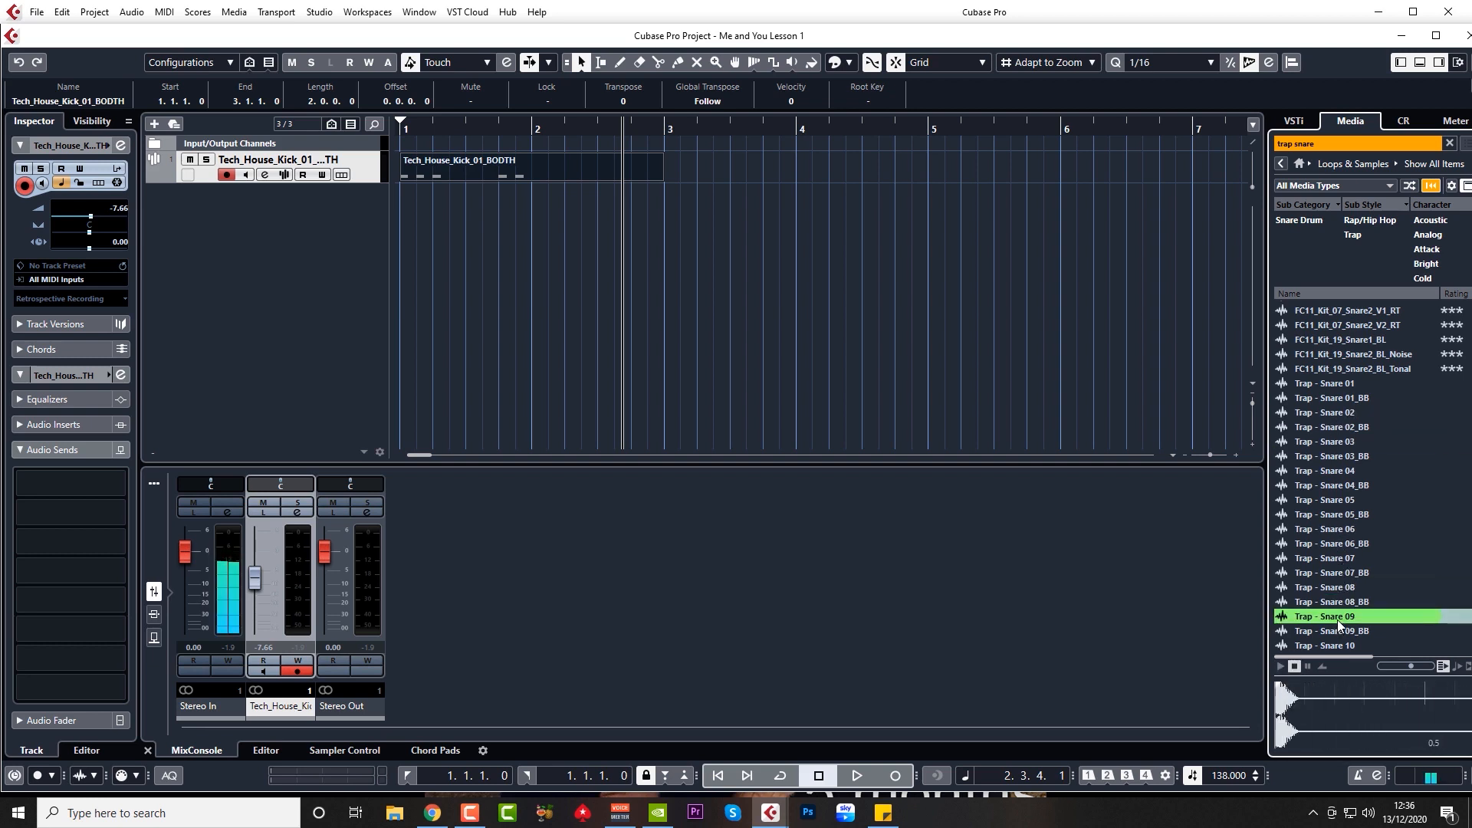
left_click(1336, 632)
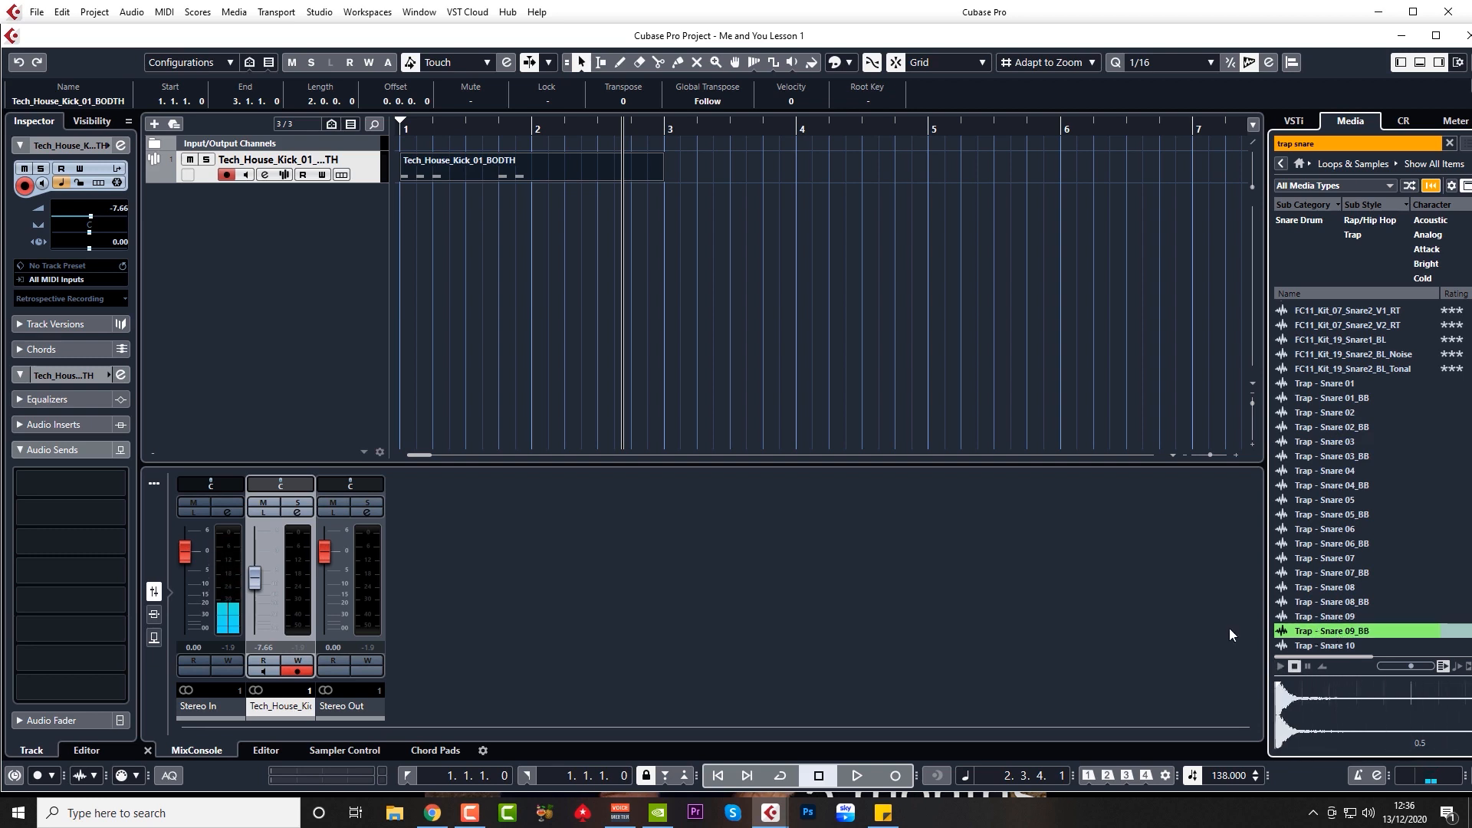
left_click(1323, 633)
Step: Create a Trap - Snare 09_BB sampler track at -7.00 dB, draw a part, and add C3 on beat 3
right_click(1337, 629)
left_click(1359, 639)
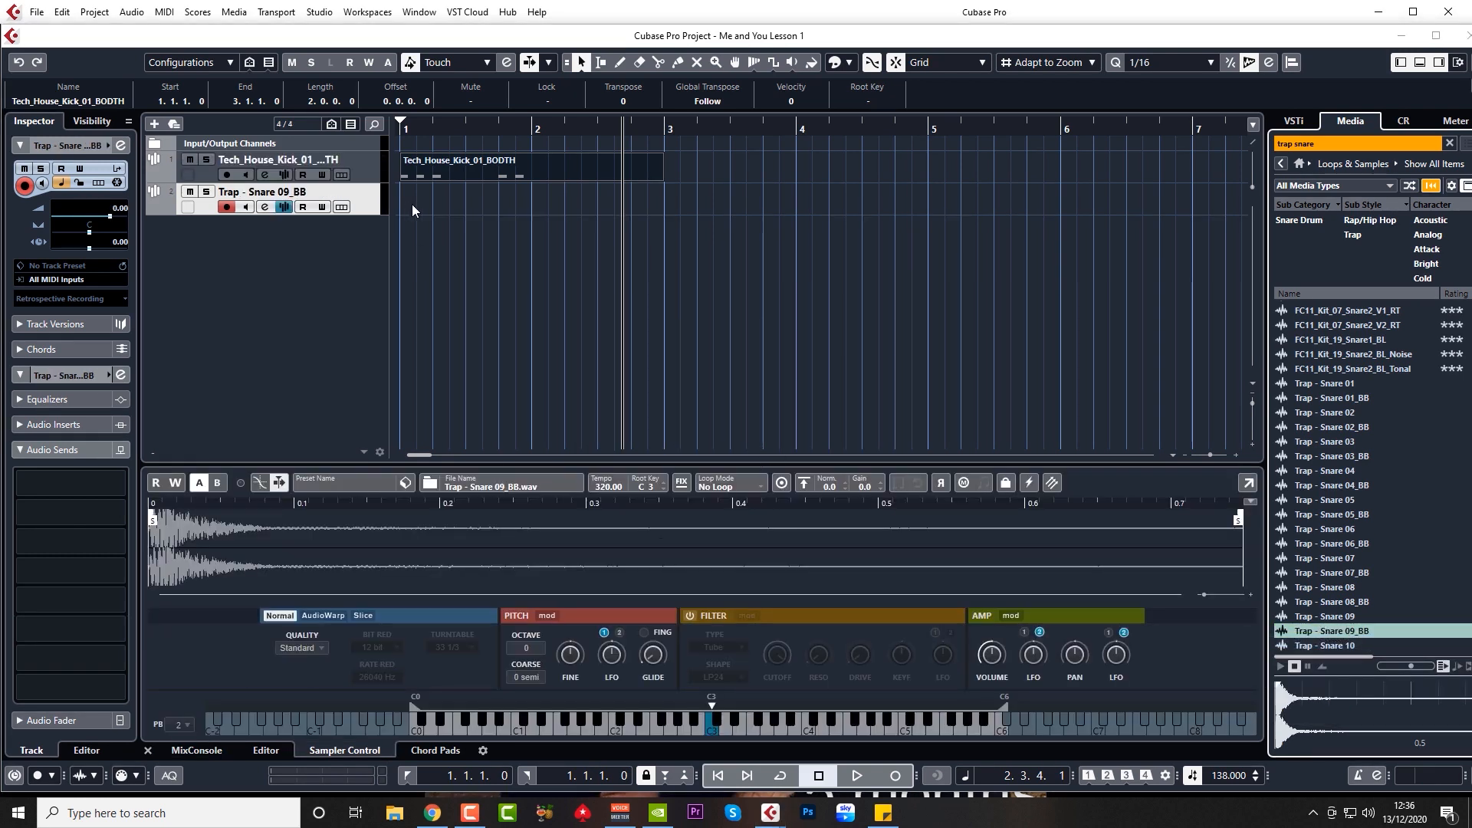
left_click_drag(404, 197, 664, 197)
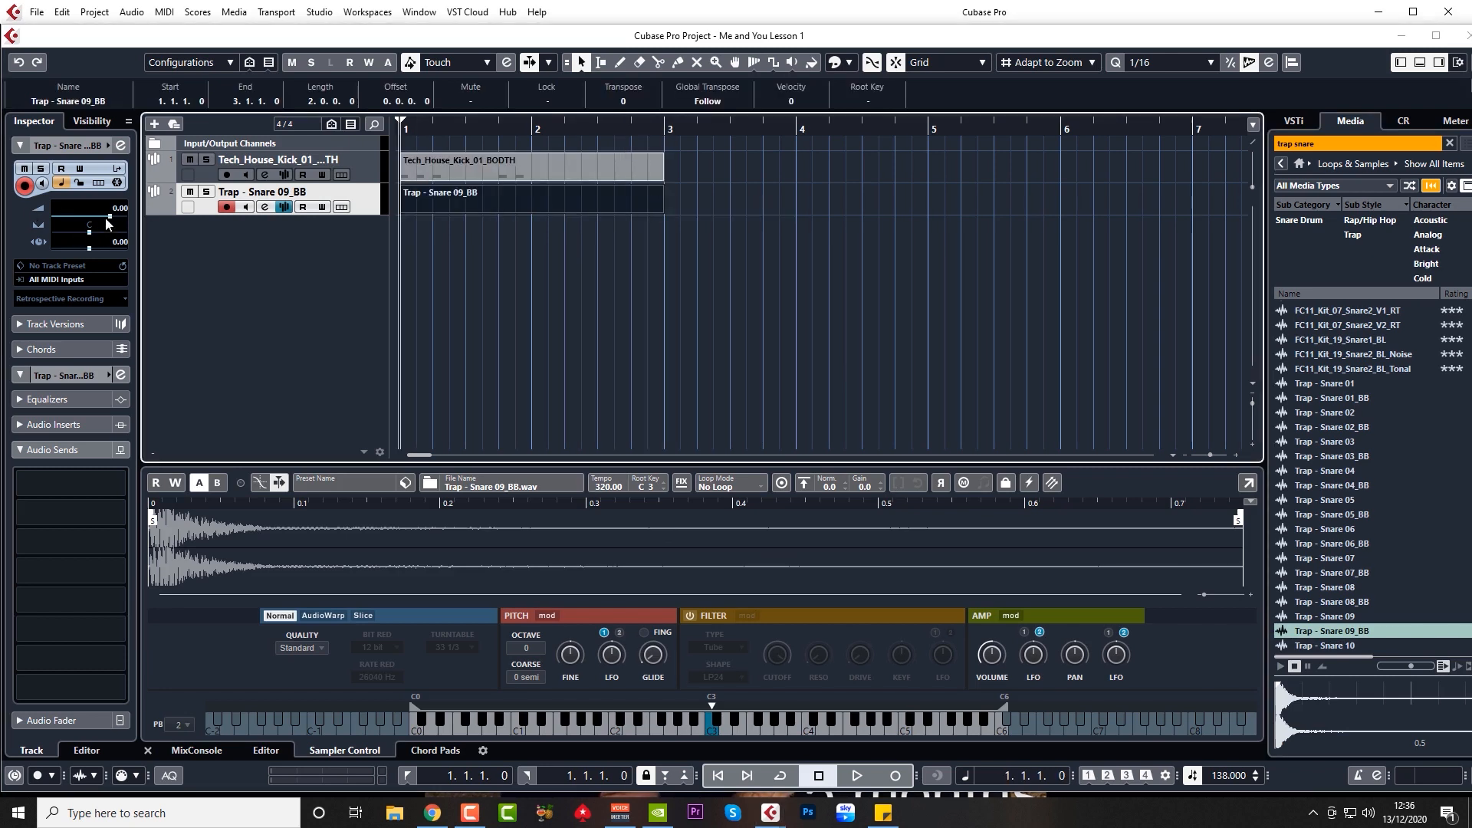
left_click_drag(108, 217, 92, 218)
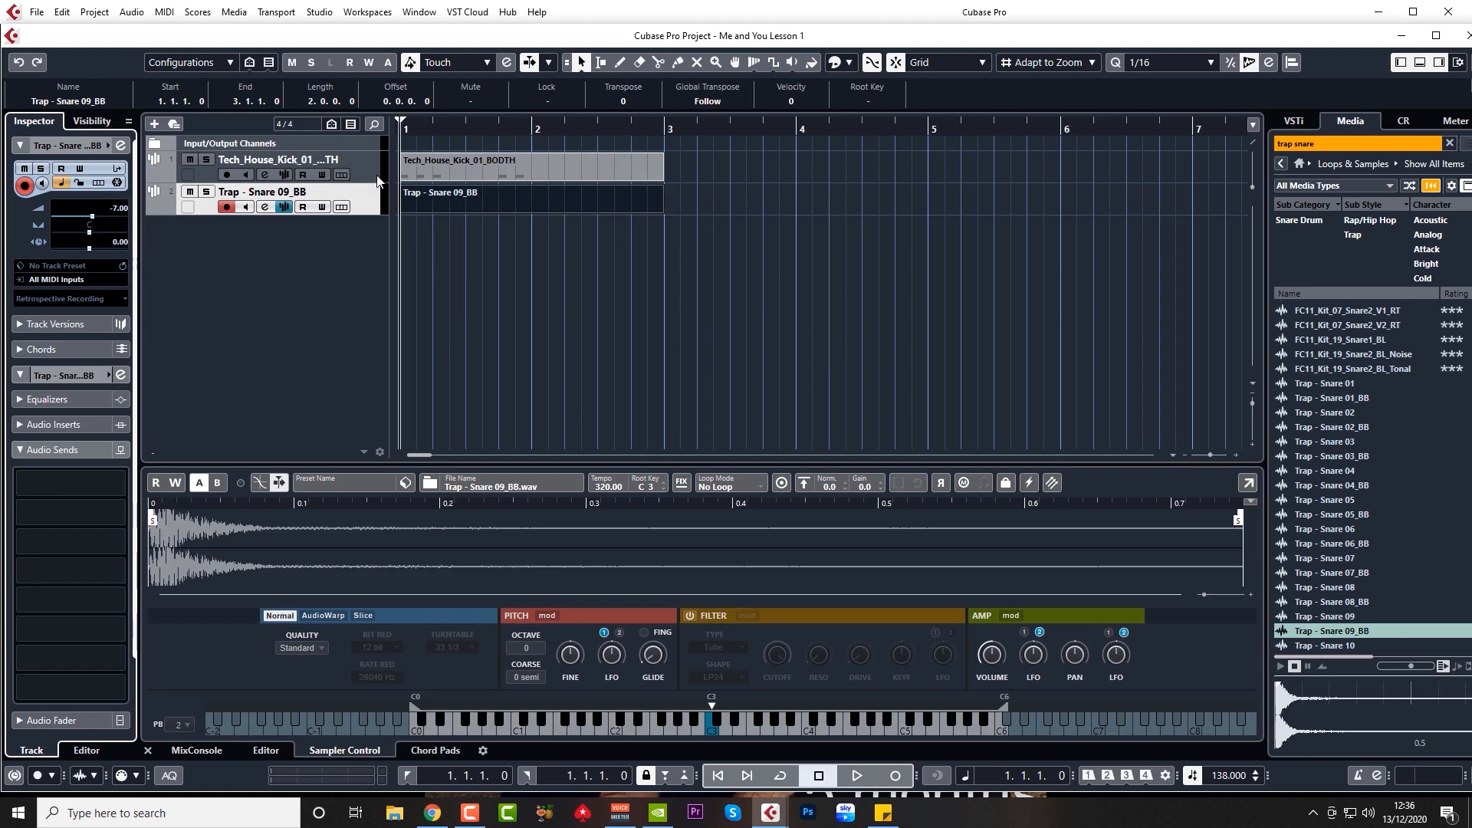
double_click(436, 199)
double_click(525, 428)
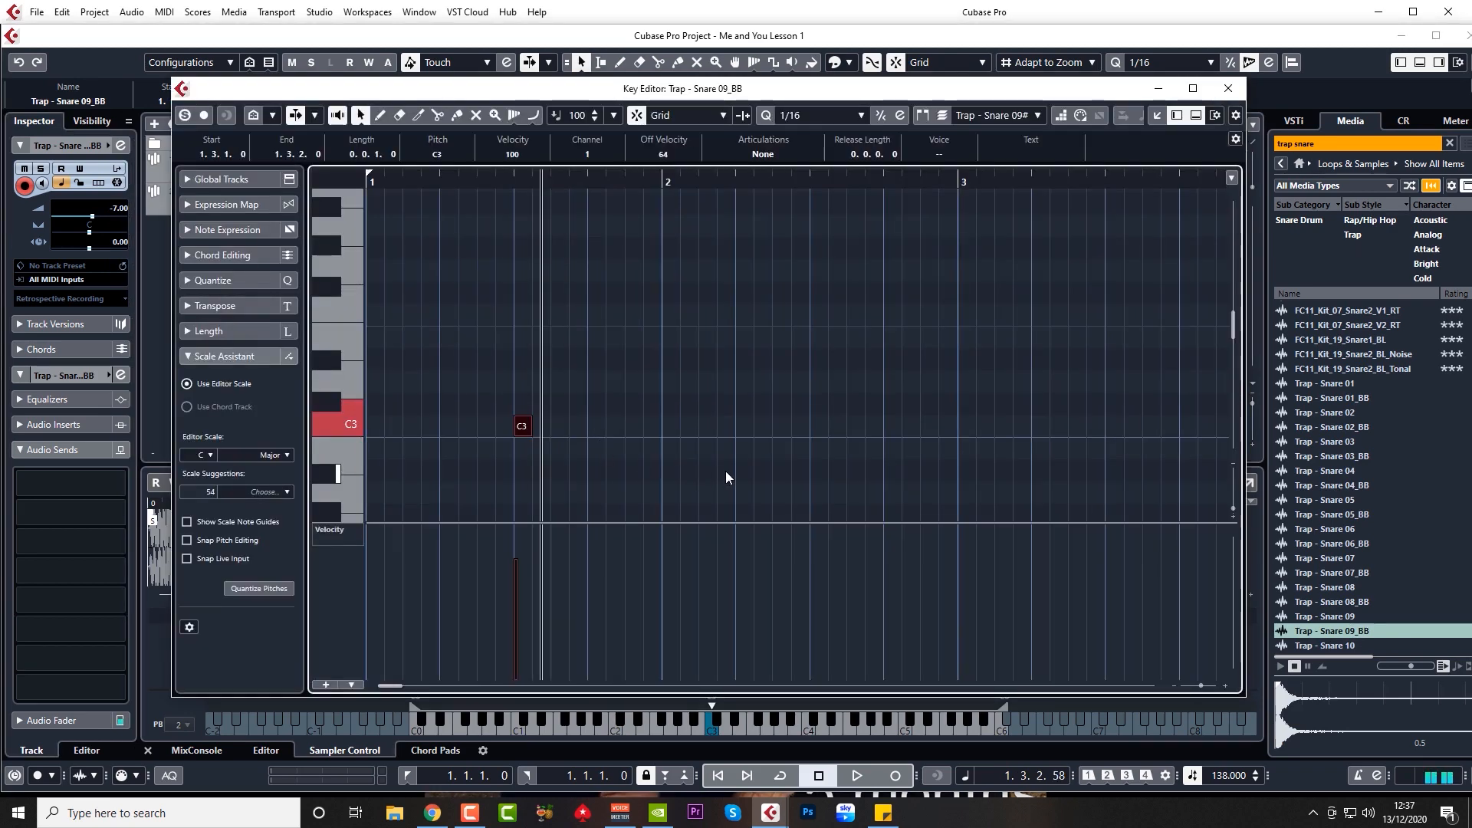
Step: Add a C3 snare note on beat 3 of bar 2 and audition the pattern
double_click(819, 427)
key("space")
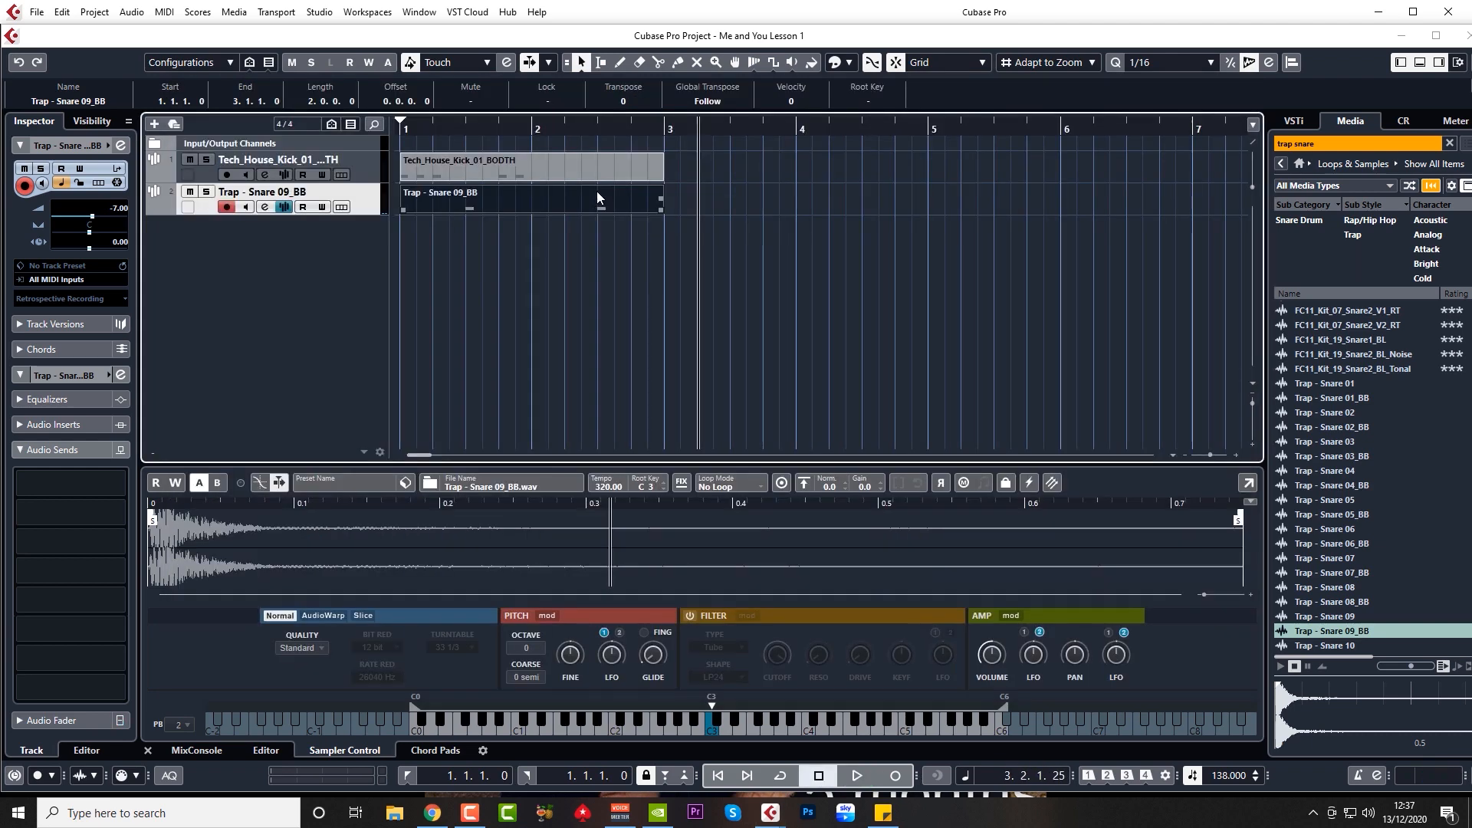
Step: Zoom out and duplicate the kick and snare parts into bars 3–4
key("g")
key("g")
key("g")
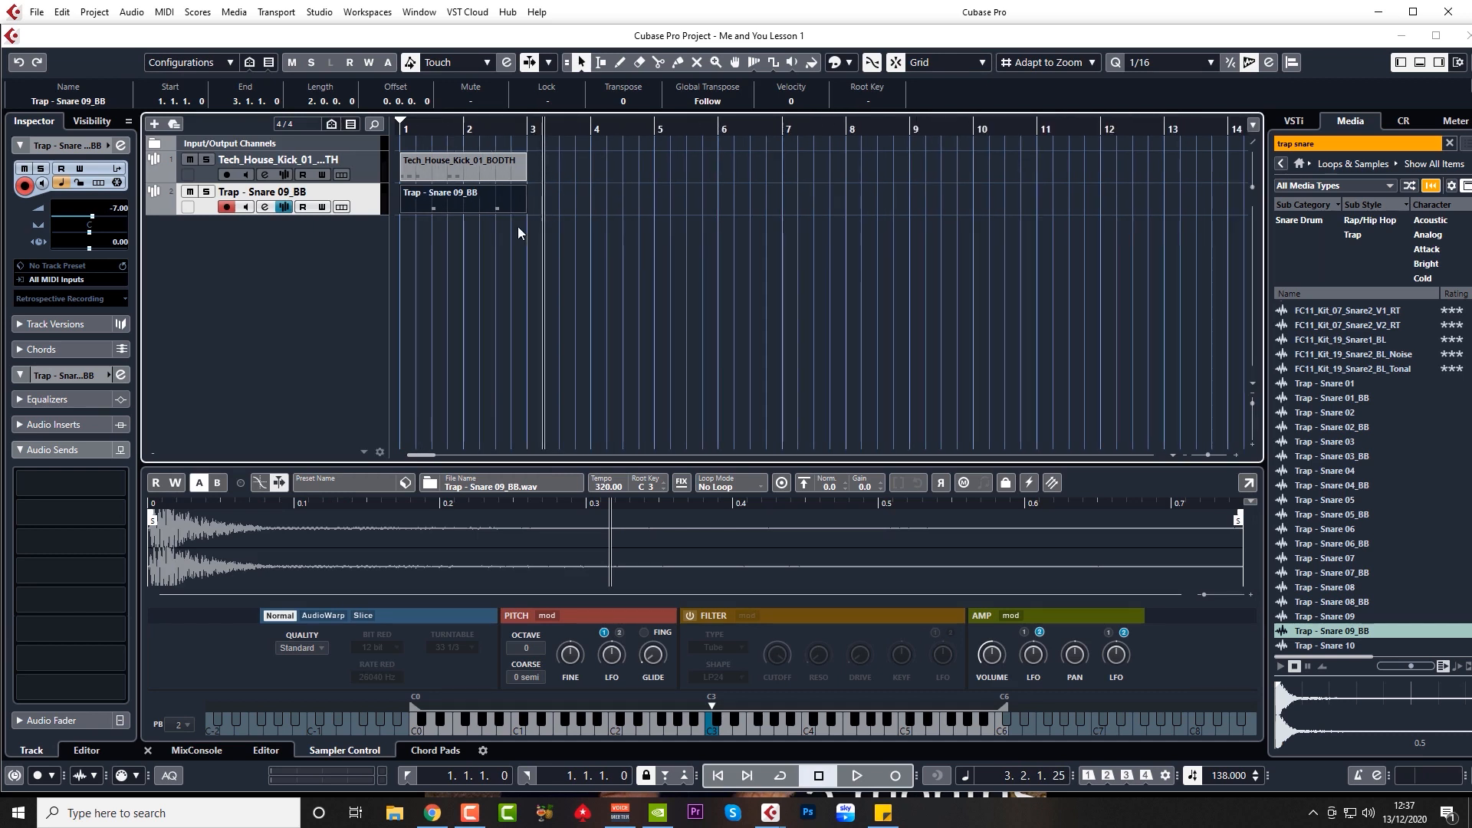
left_click(463, 169)
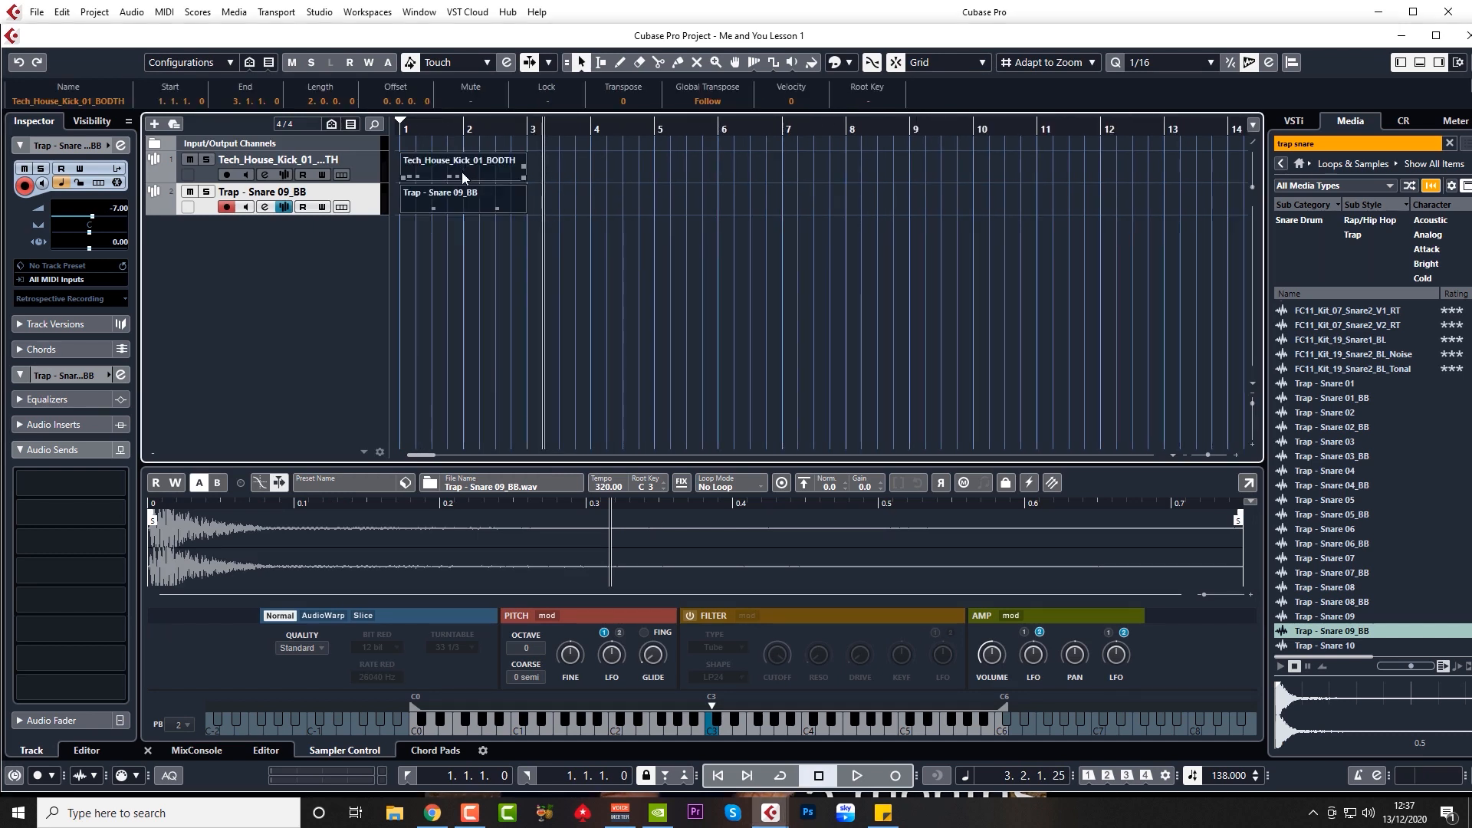
key("ctrl+a")
key("ctrl+d")
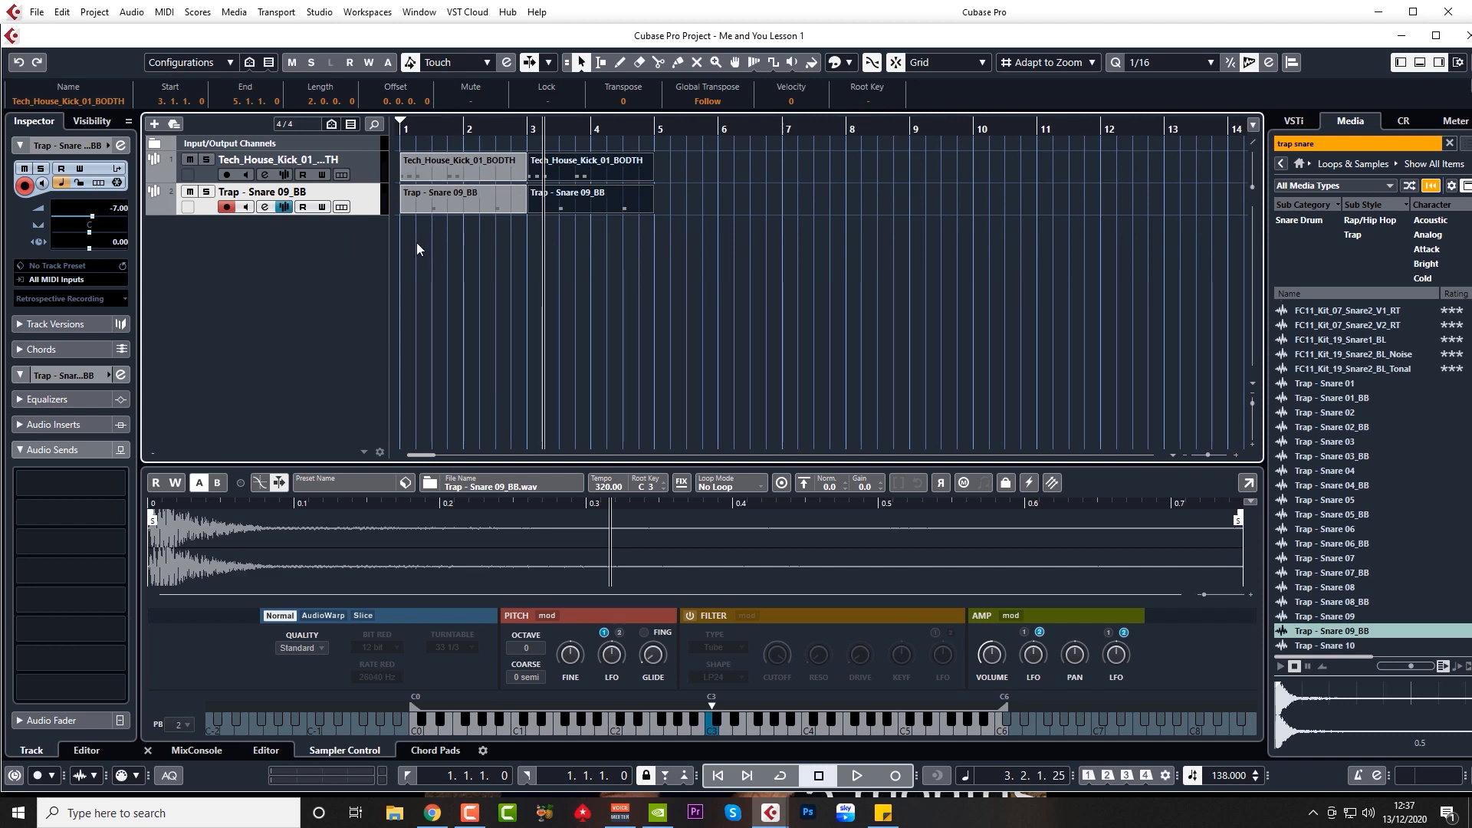
Step: Lower the snare track volume to -10.6 dB, play the beat, and open the snare's channel settings
left_click_drag(118, 208, 119, 234)
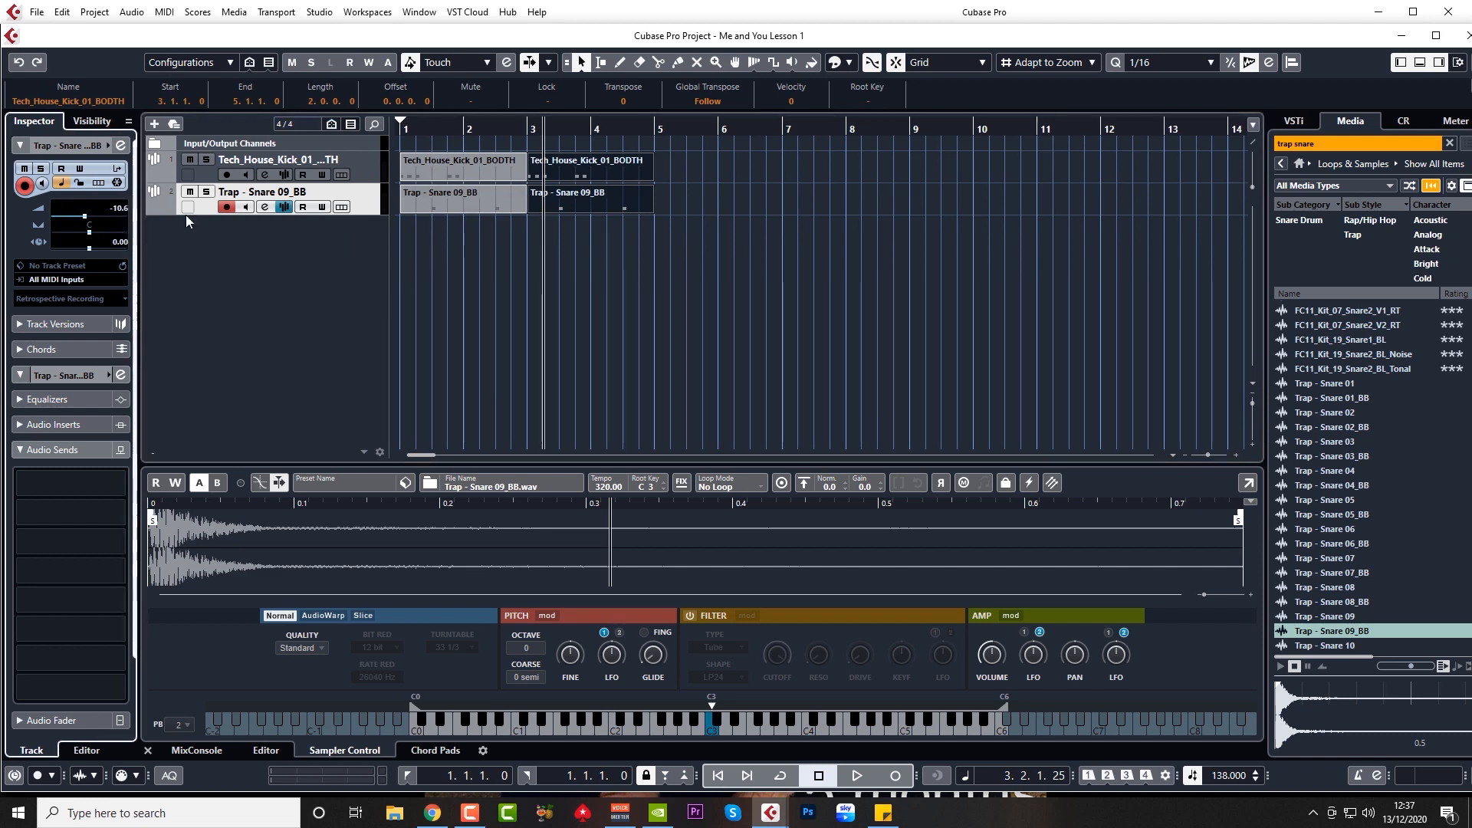
left_click(405, 132)
key("space")
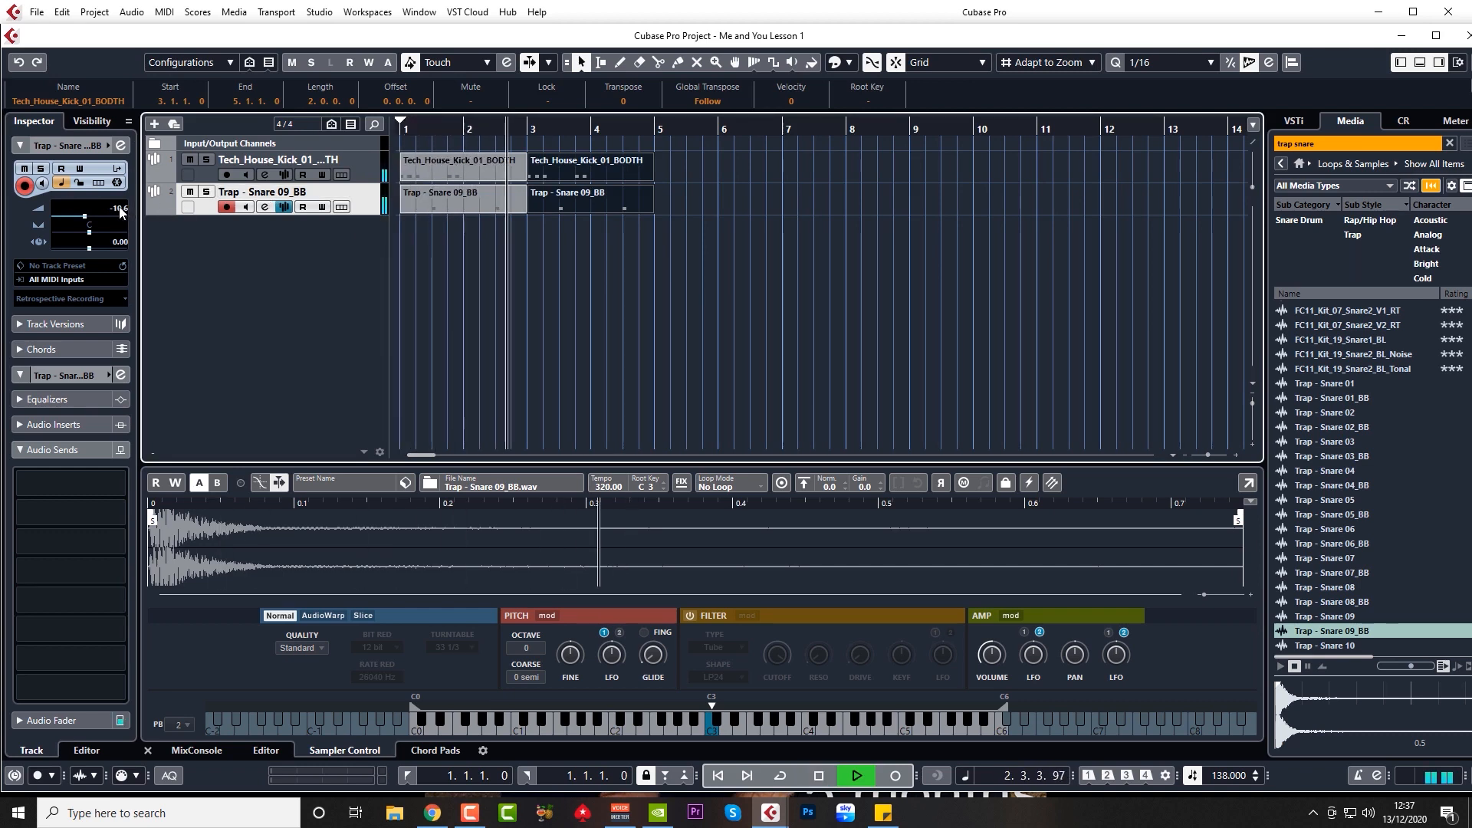
key("space")
left_click(264, 207)
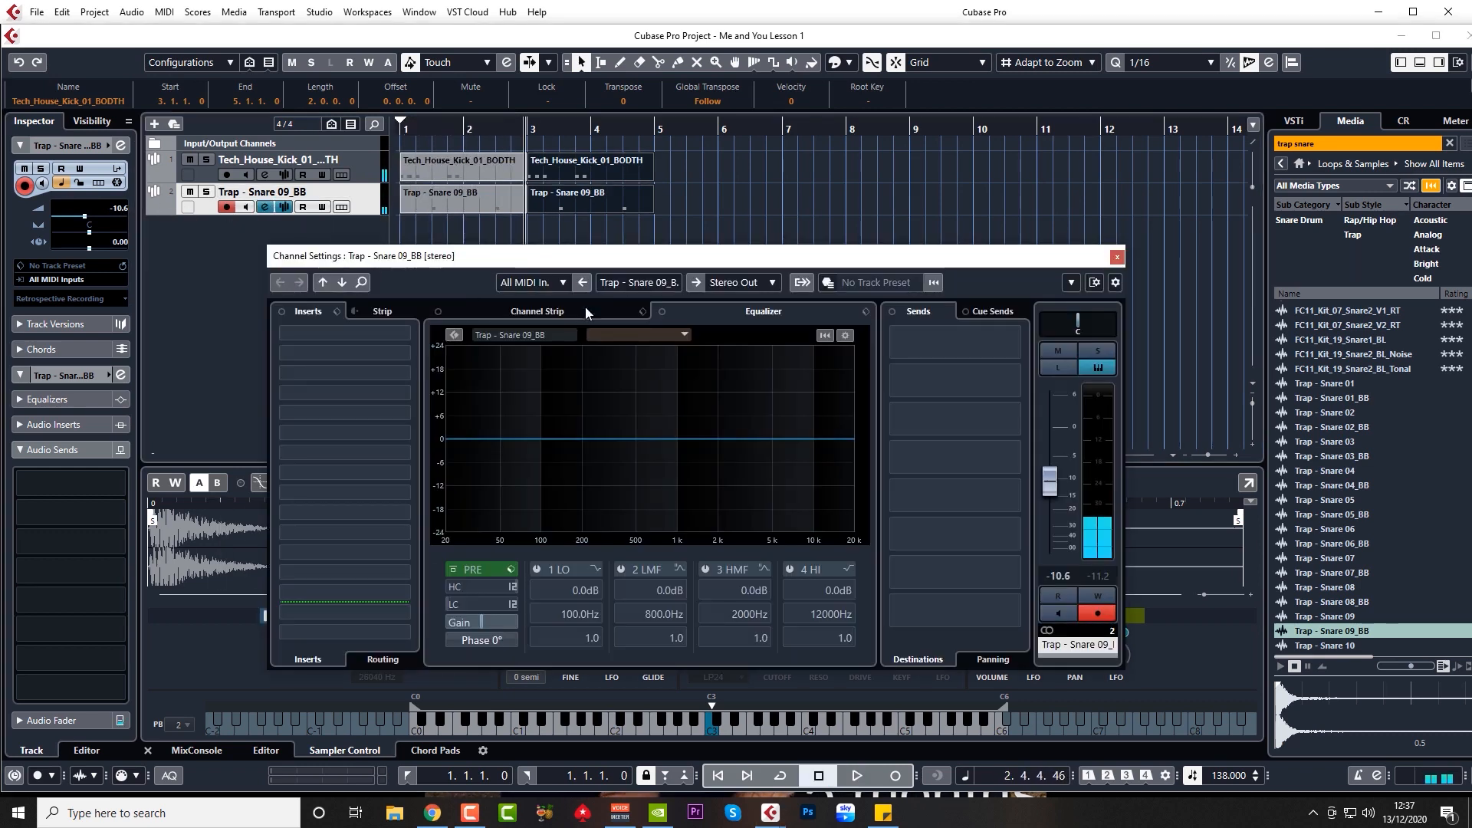
Step: Play the beat from bar 1 and set the snare's low-cut slope to 48 dB/Oct
left_click(402, 128)
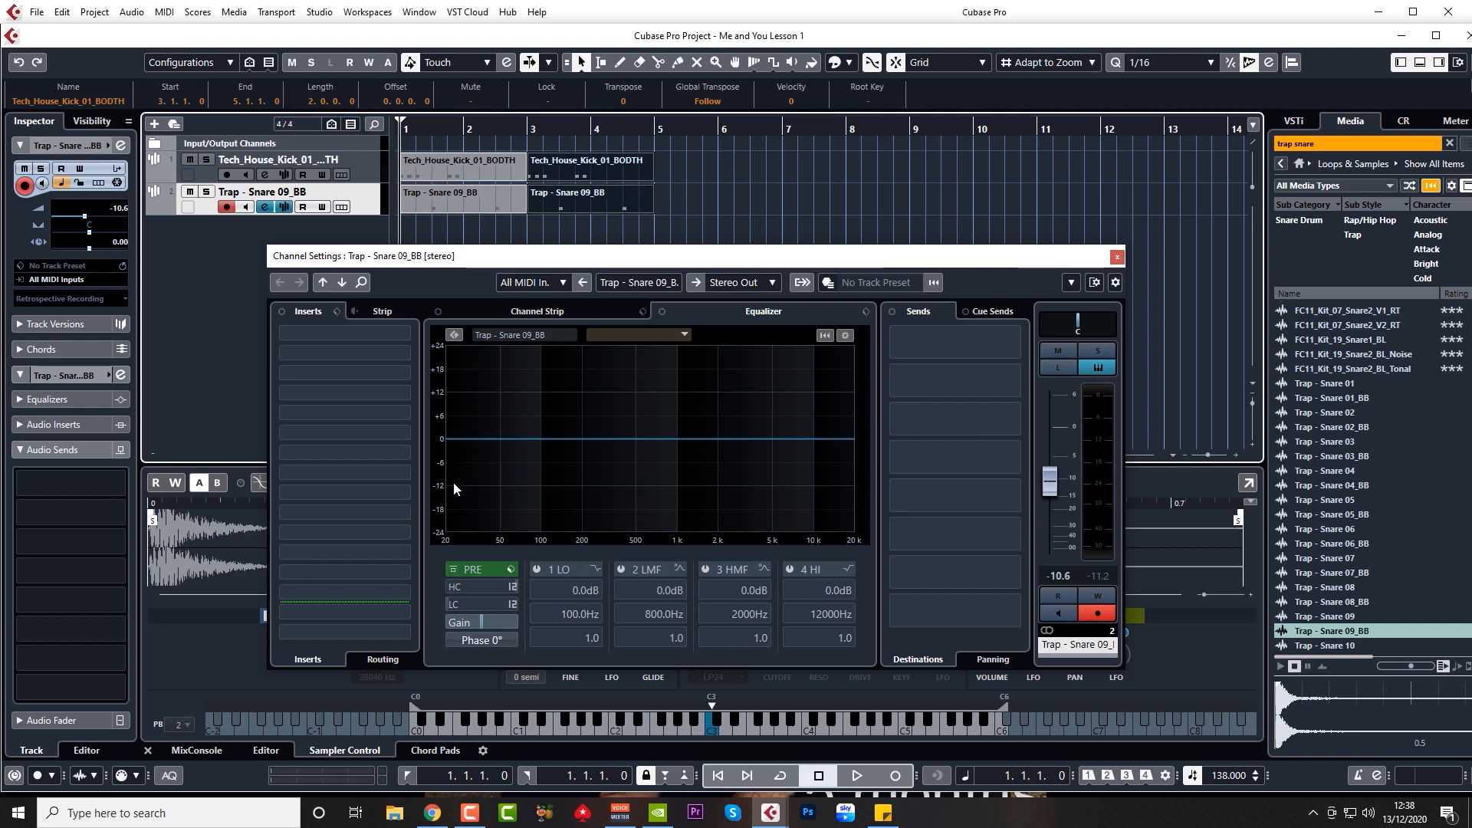
key("space")
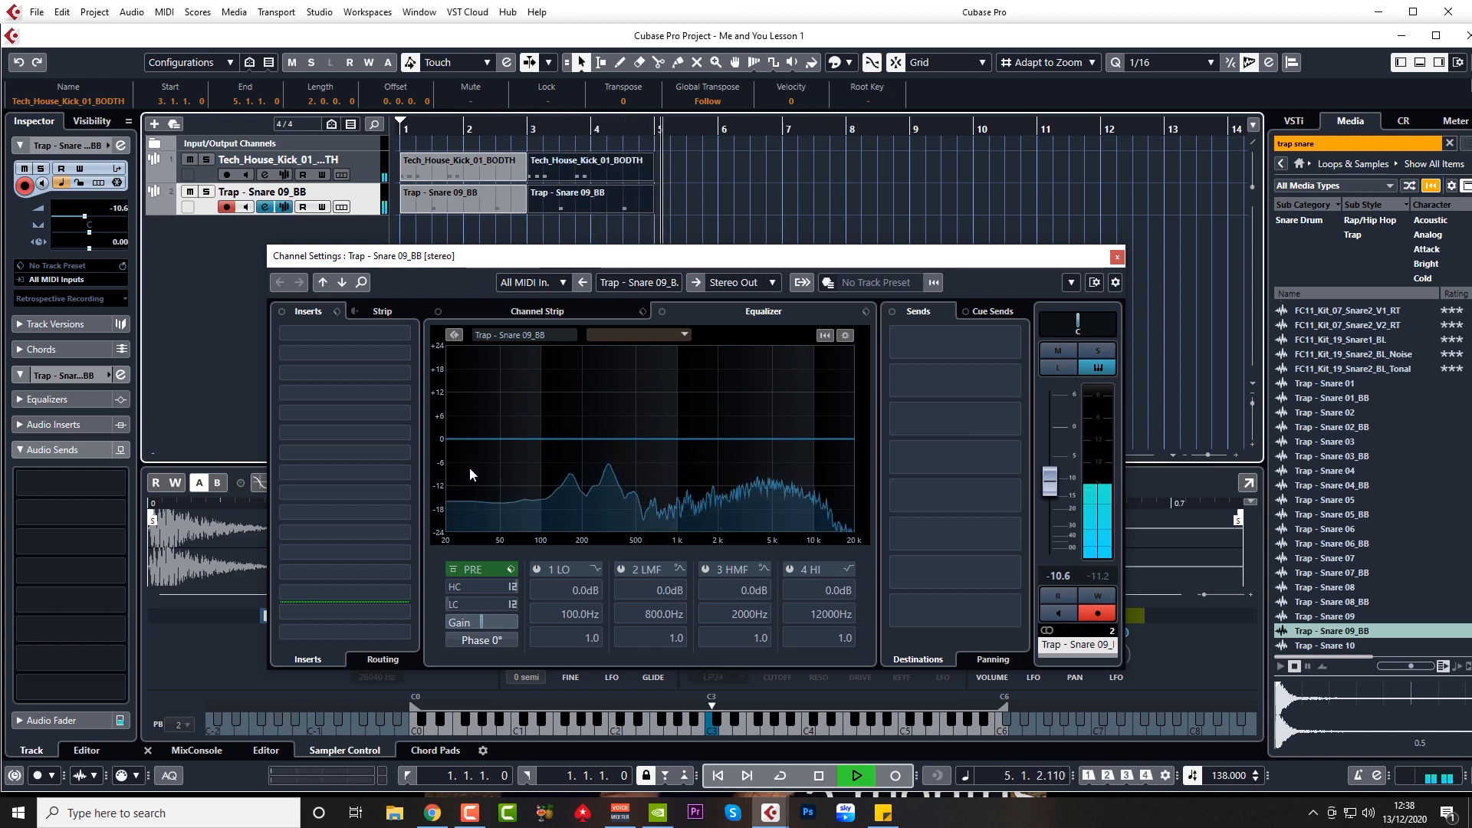
key("space")
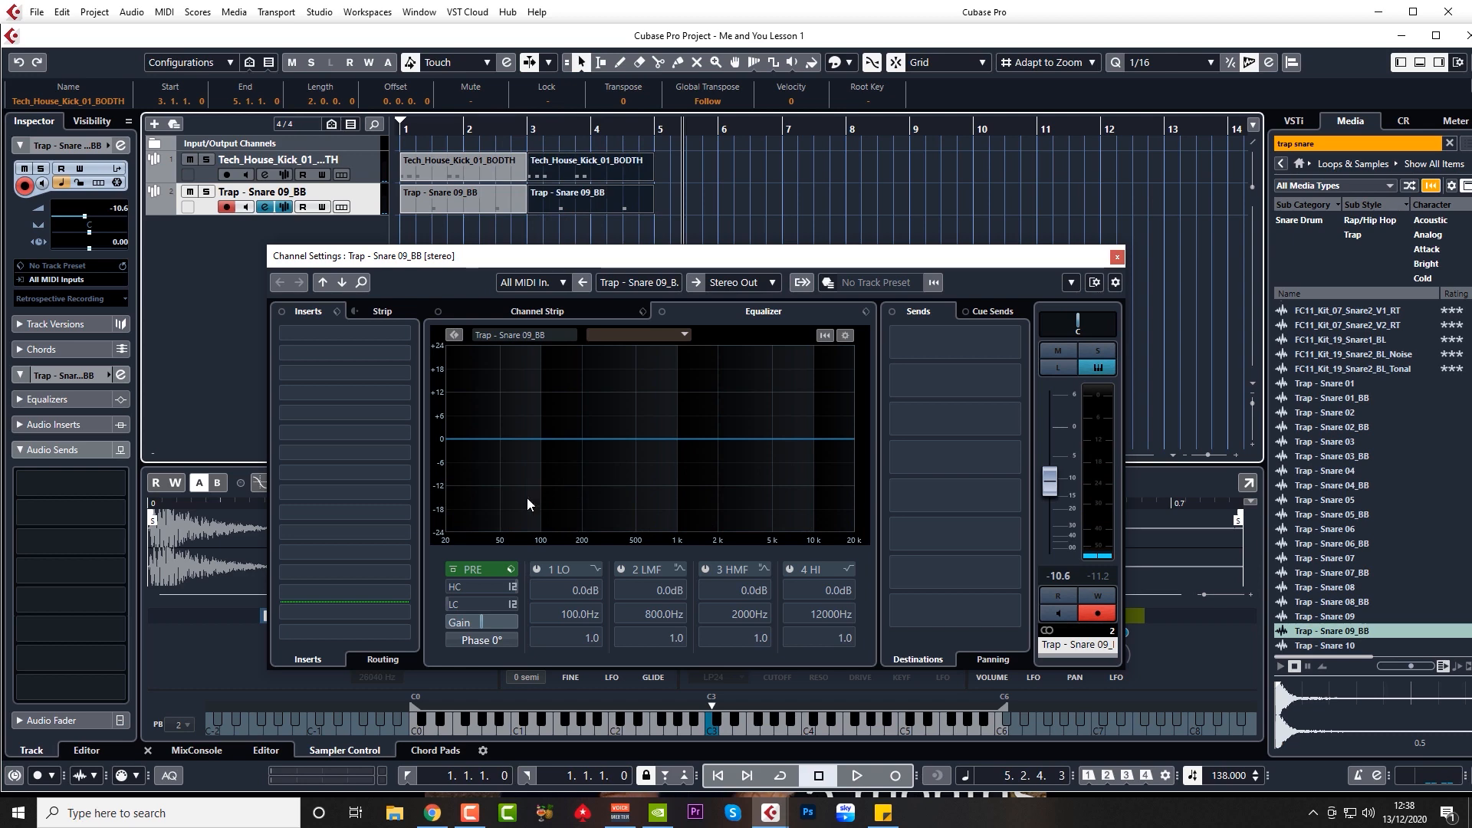
left_click(512, 605)
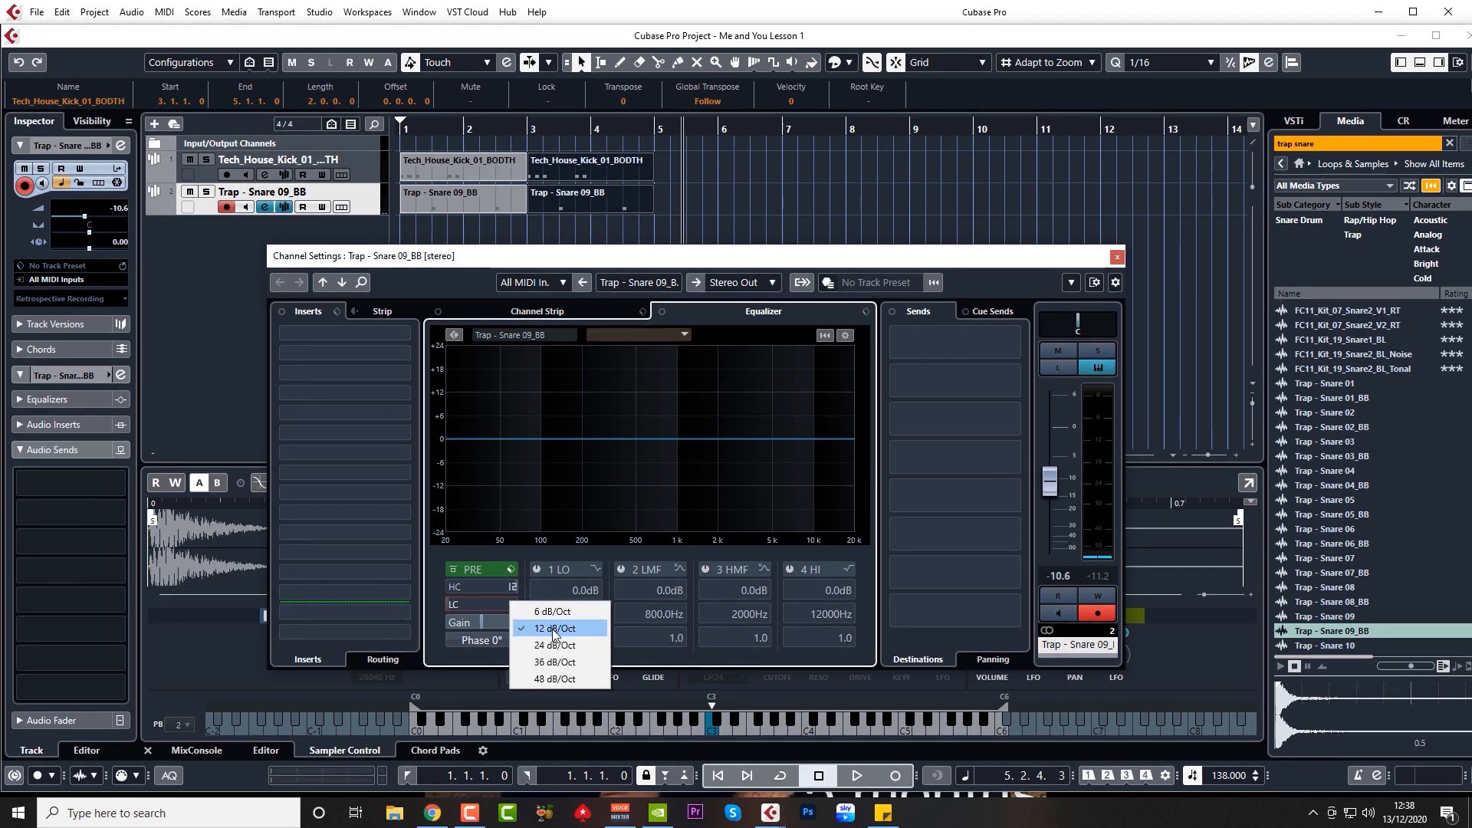
left_click(563, 672)
Step: Enable the snare's low cut and raise it to about 158 Hz while looping bars 1–5
key("space")
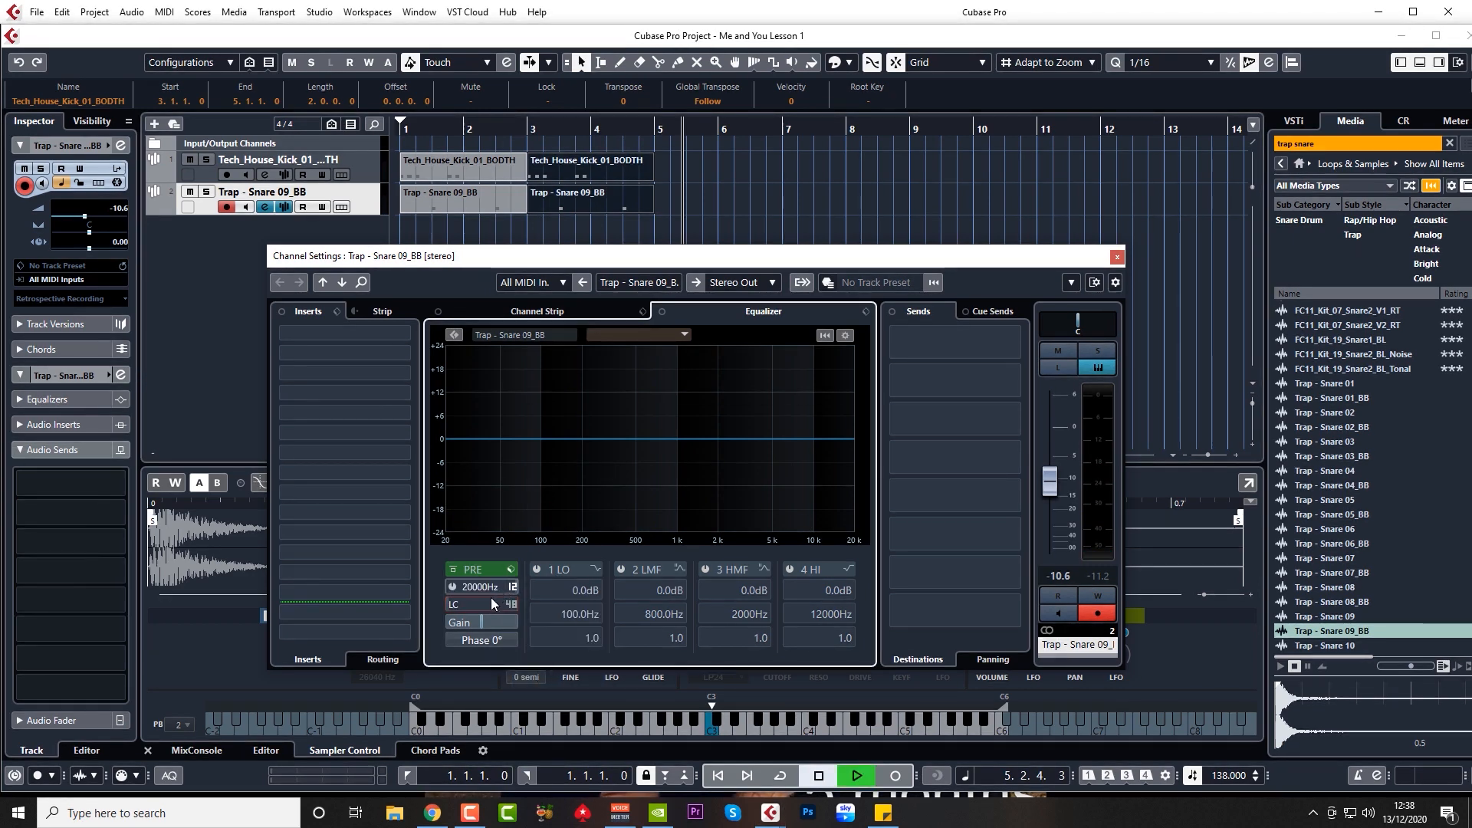
left_click_drag(491, 604, 512, 481)
key("space")
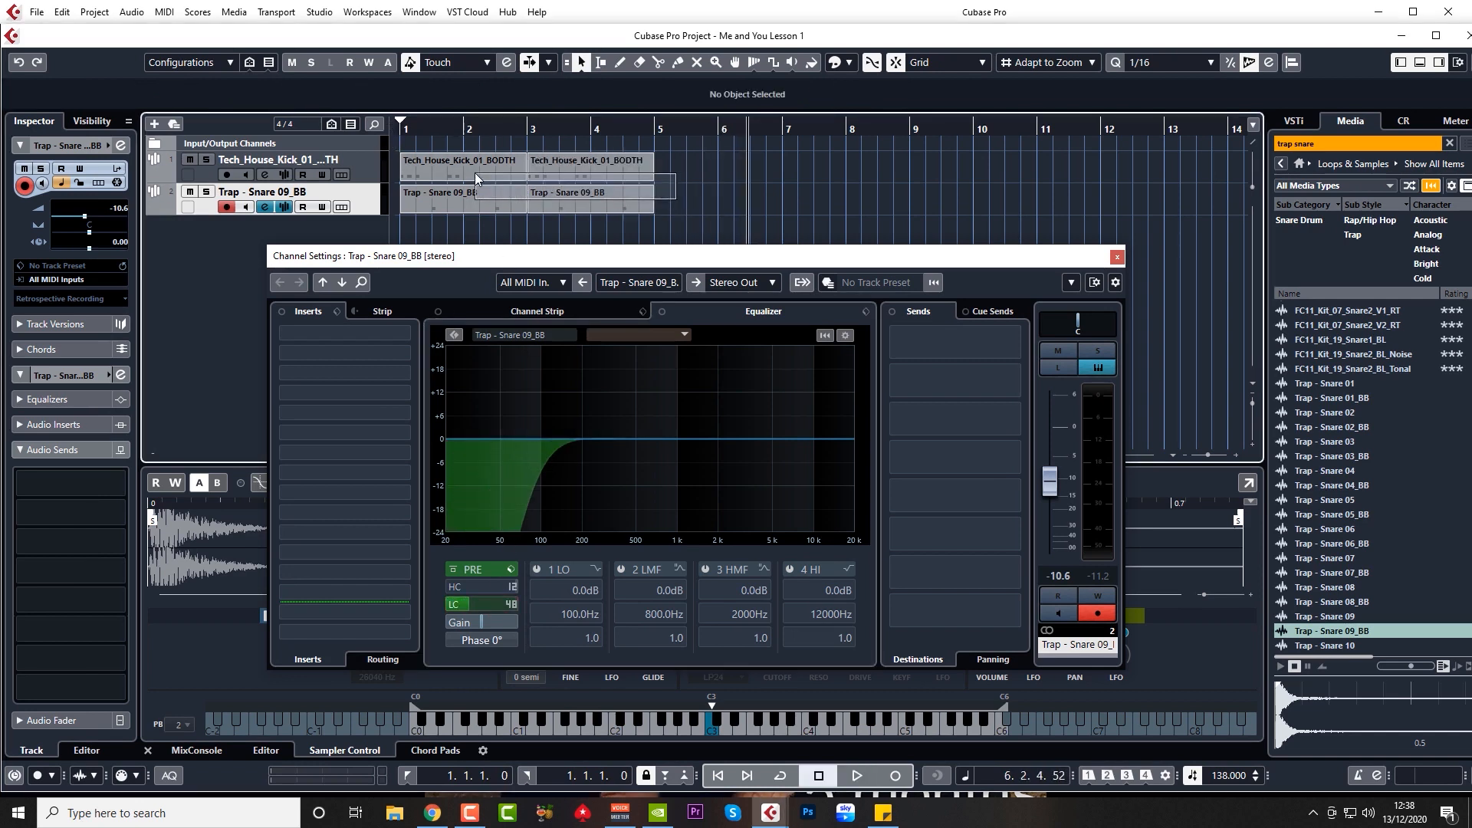
left_click(495, 201)
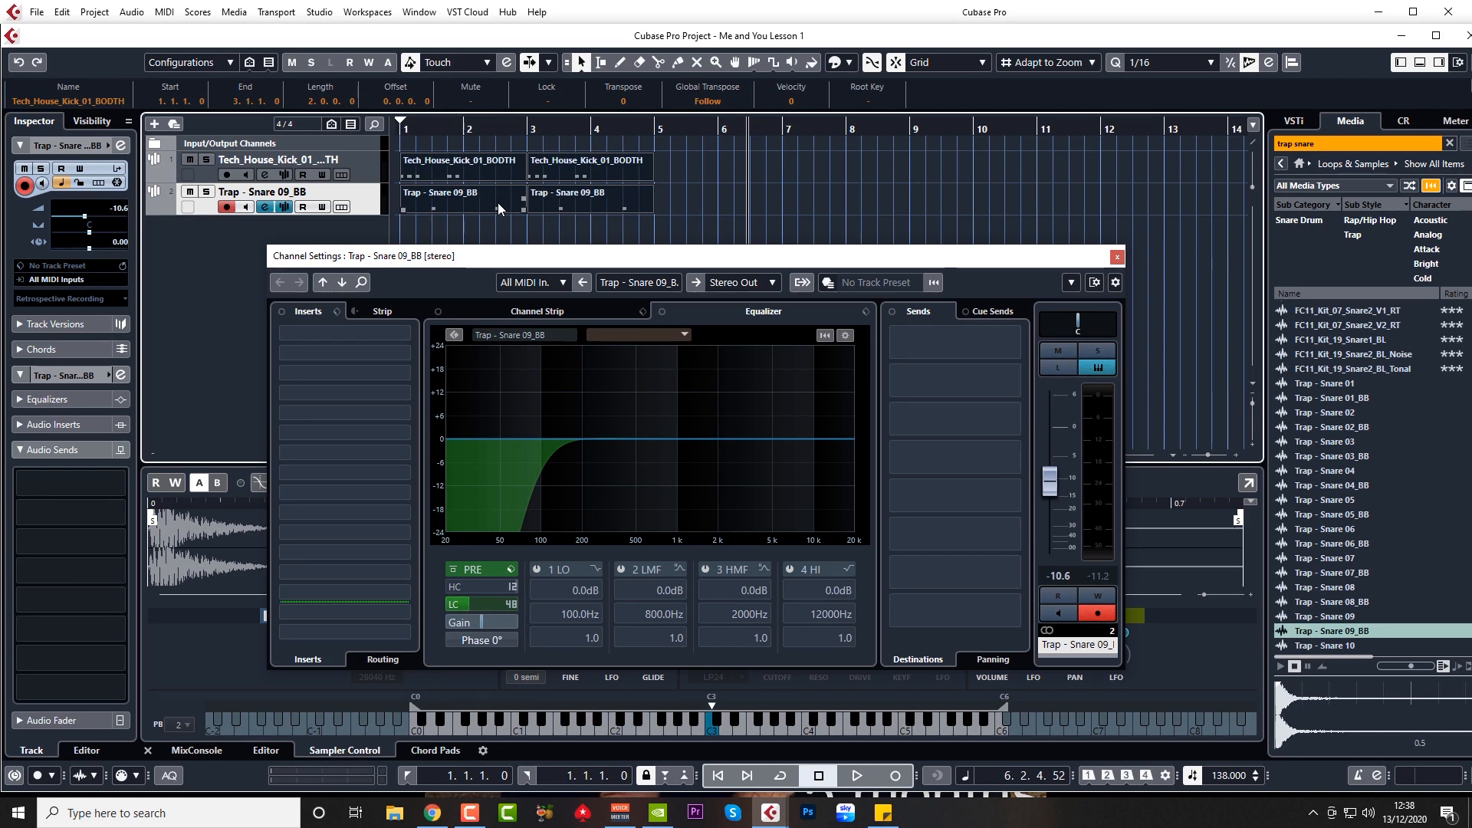
key("shift+g")
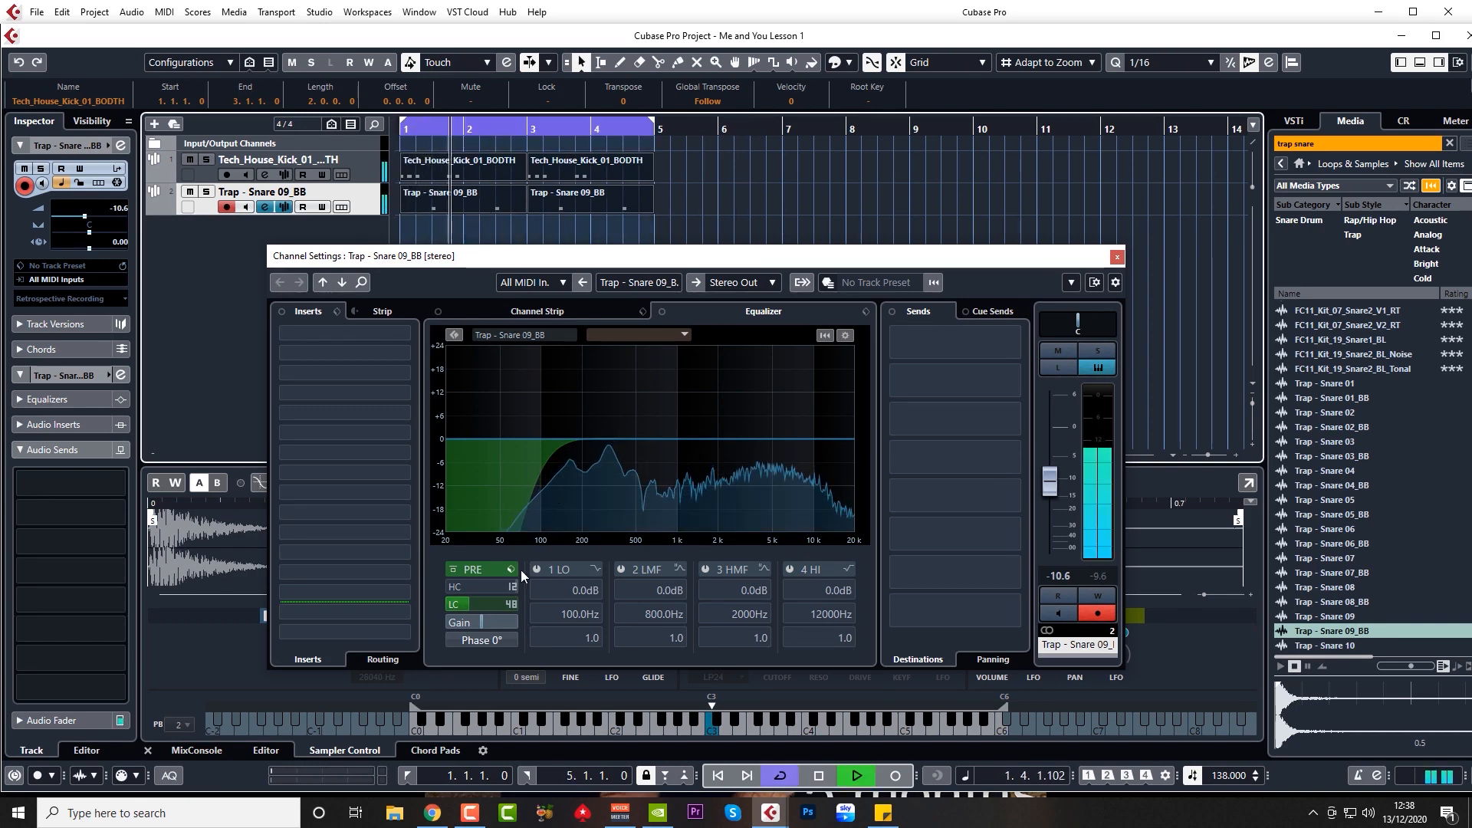
left_click_drag(498, 603, 503, 607)
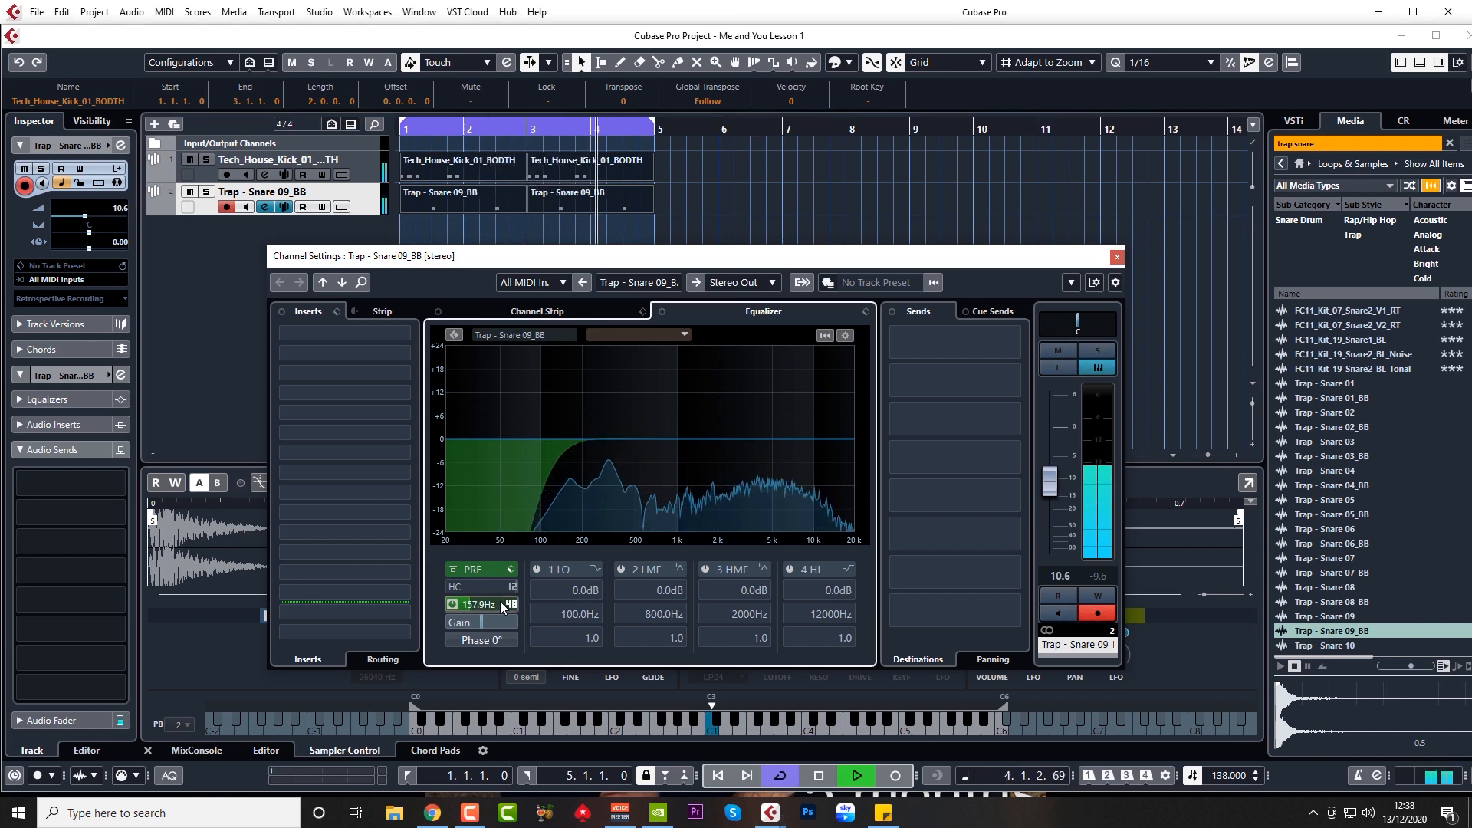
key("space")
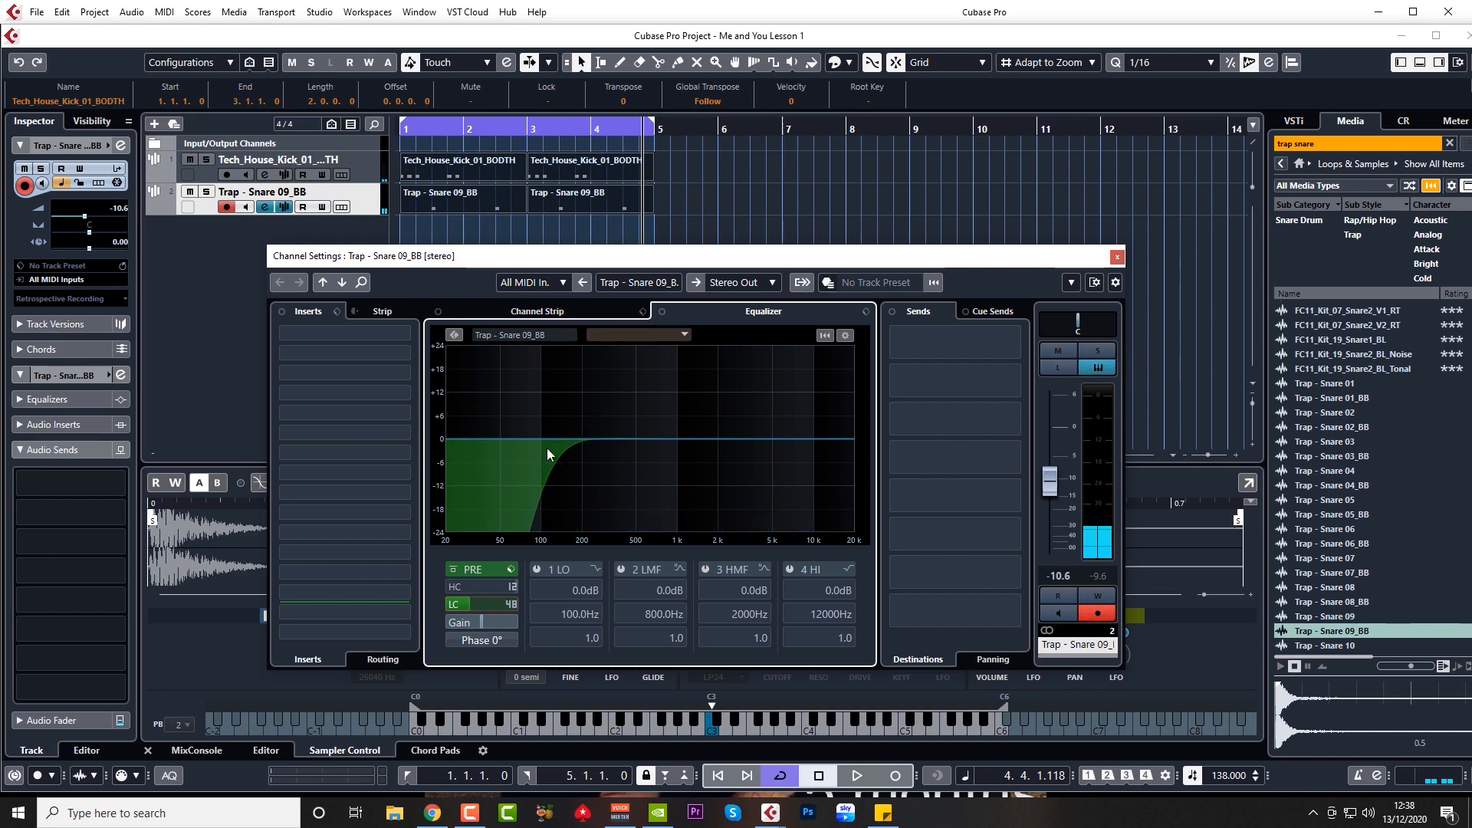
left_click(1117, 257)
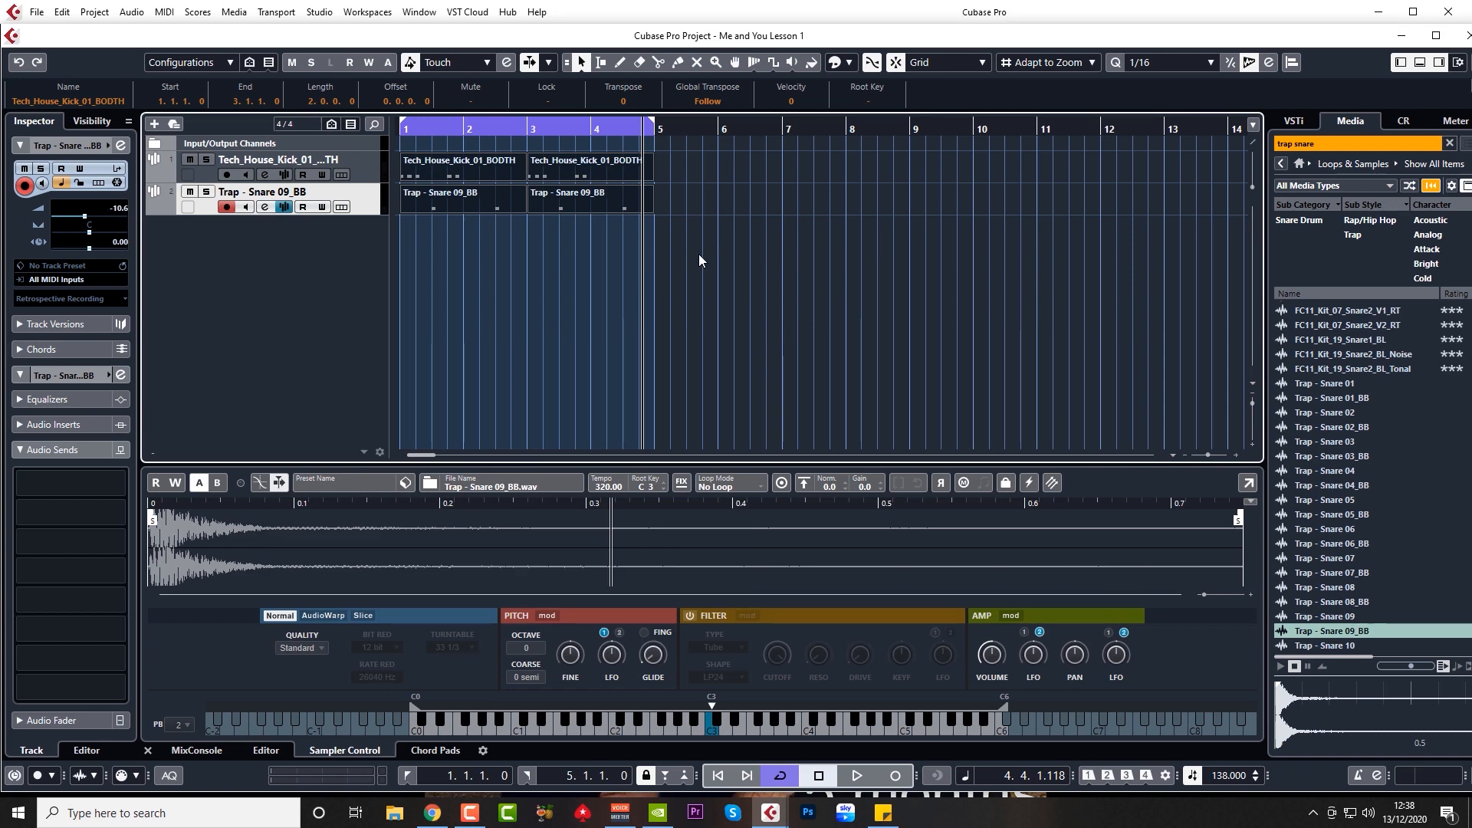
left_click(425, 129)
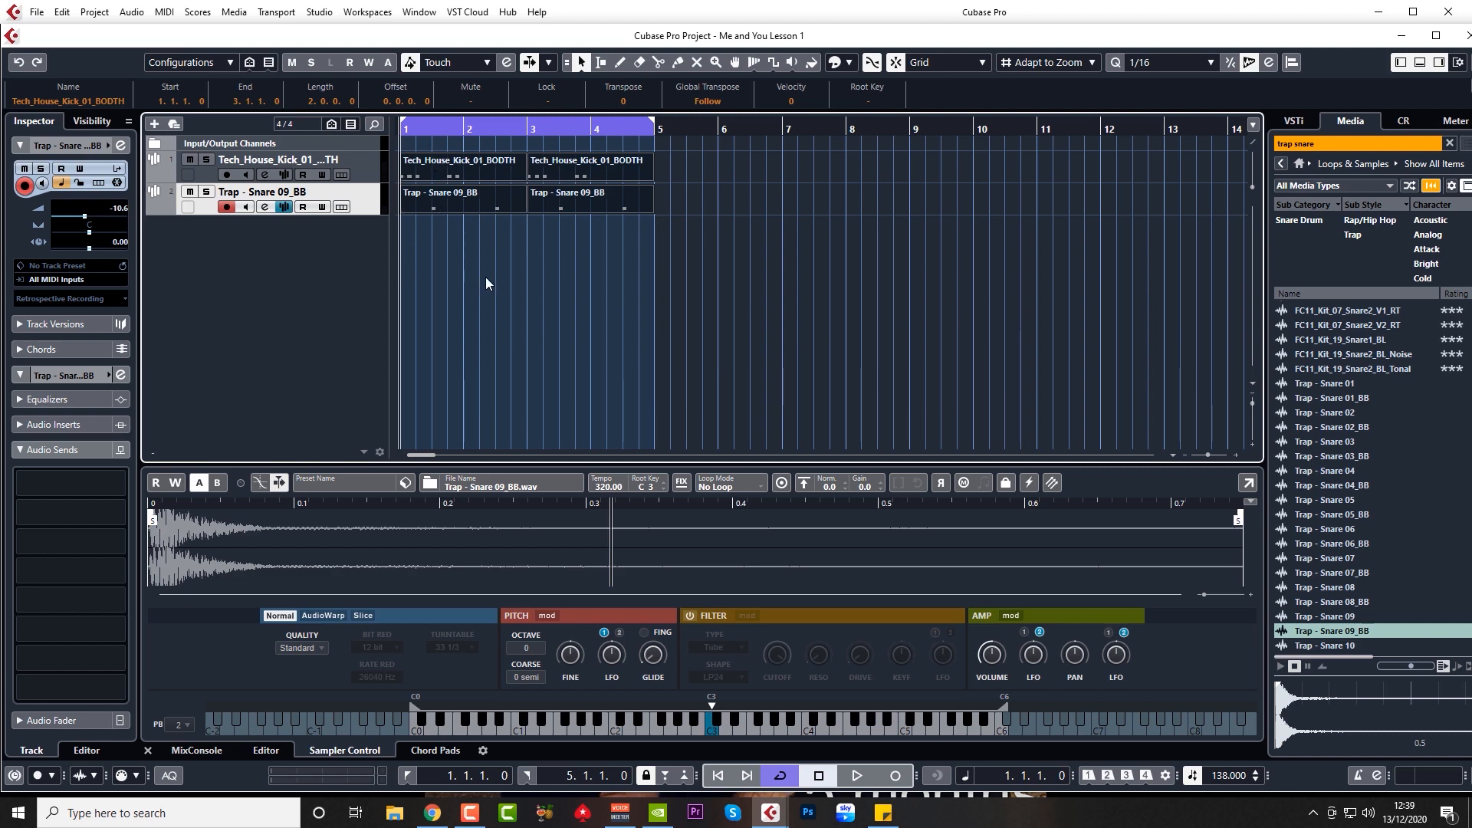
key("ctrl+a")
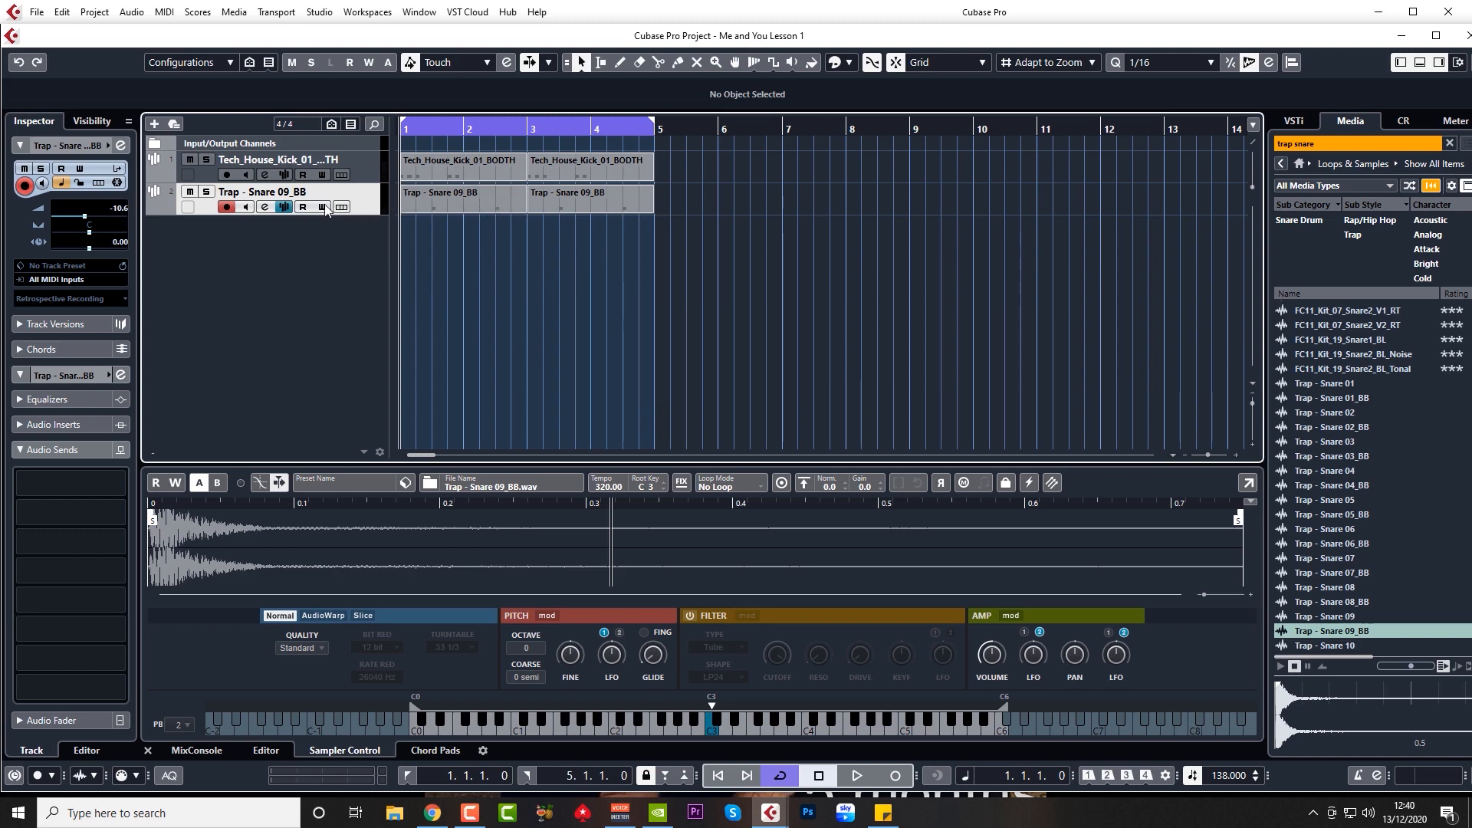
Step: Enable the snare's high-mid EQ band and boost it 4.9 dB at 2515 Hz, A/B comparing the boost
left_click(266, 208)
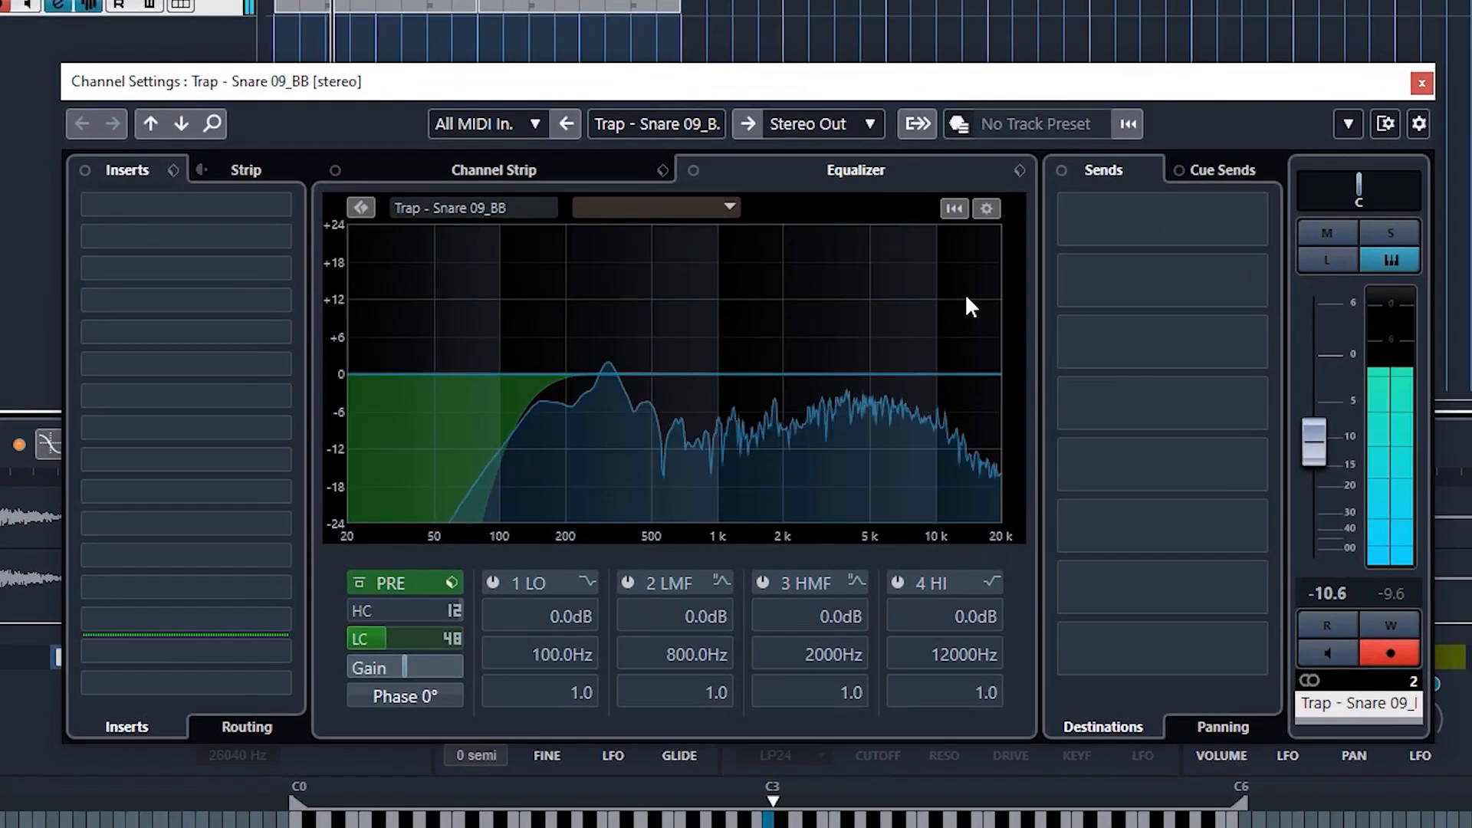
left_click(828, 375)
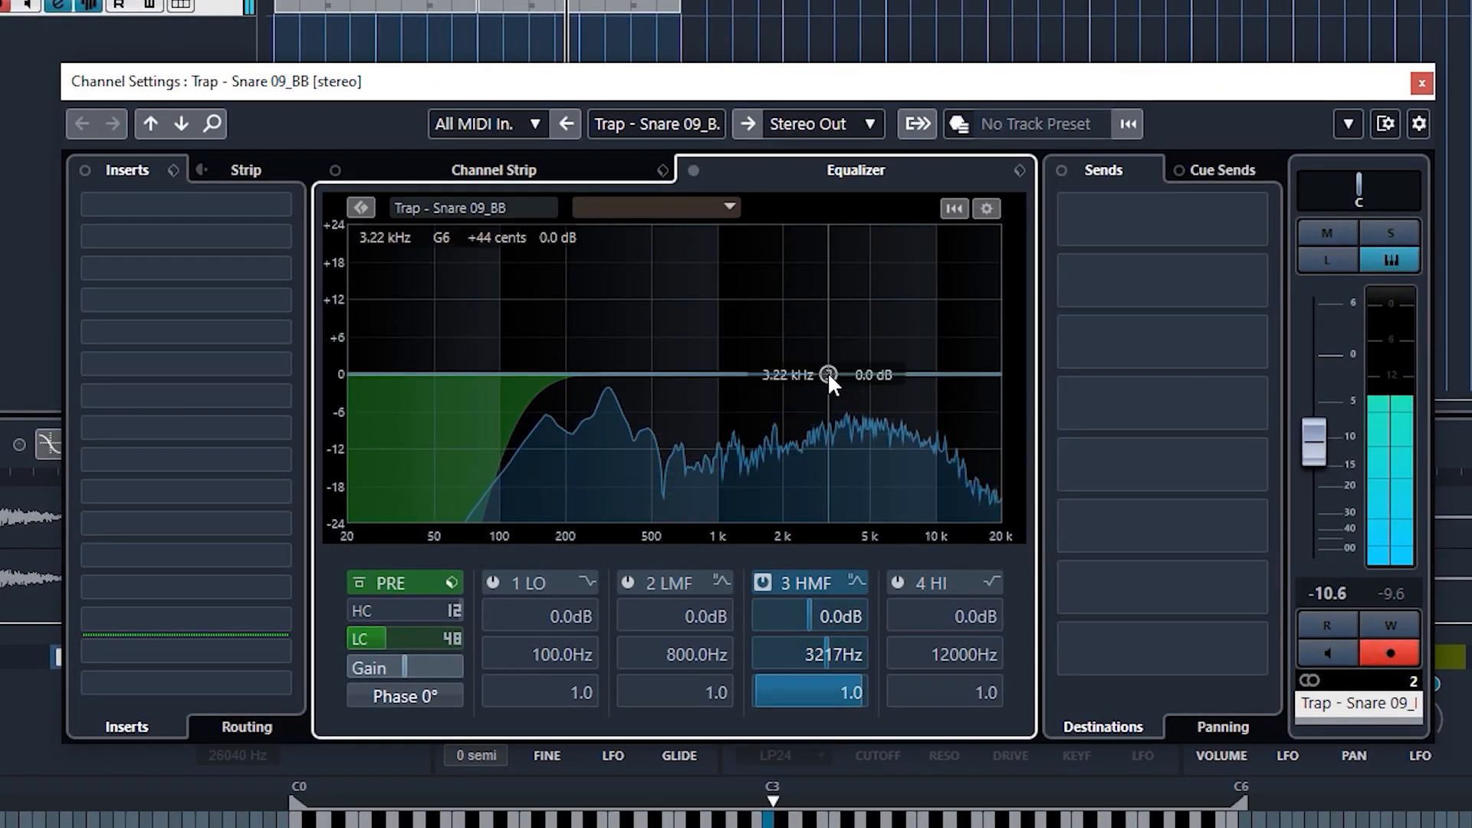
left_click_drag(828, 374, 797, 344)
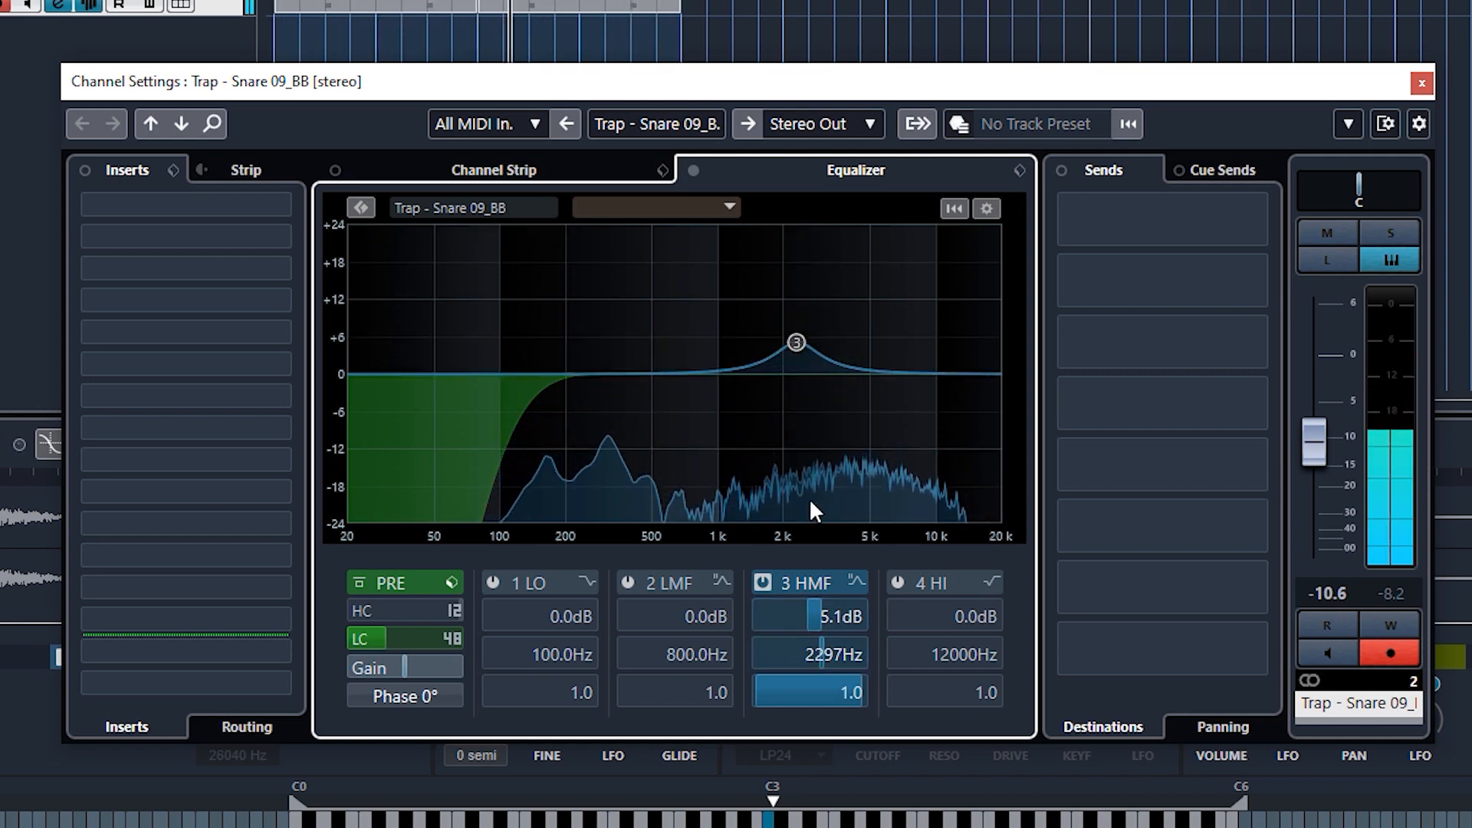
left_click(761, 583)
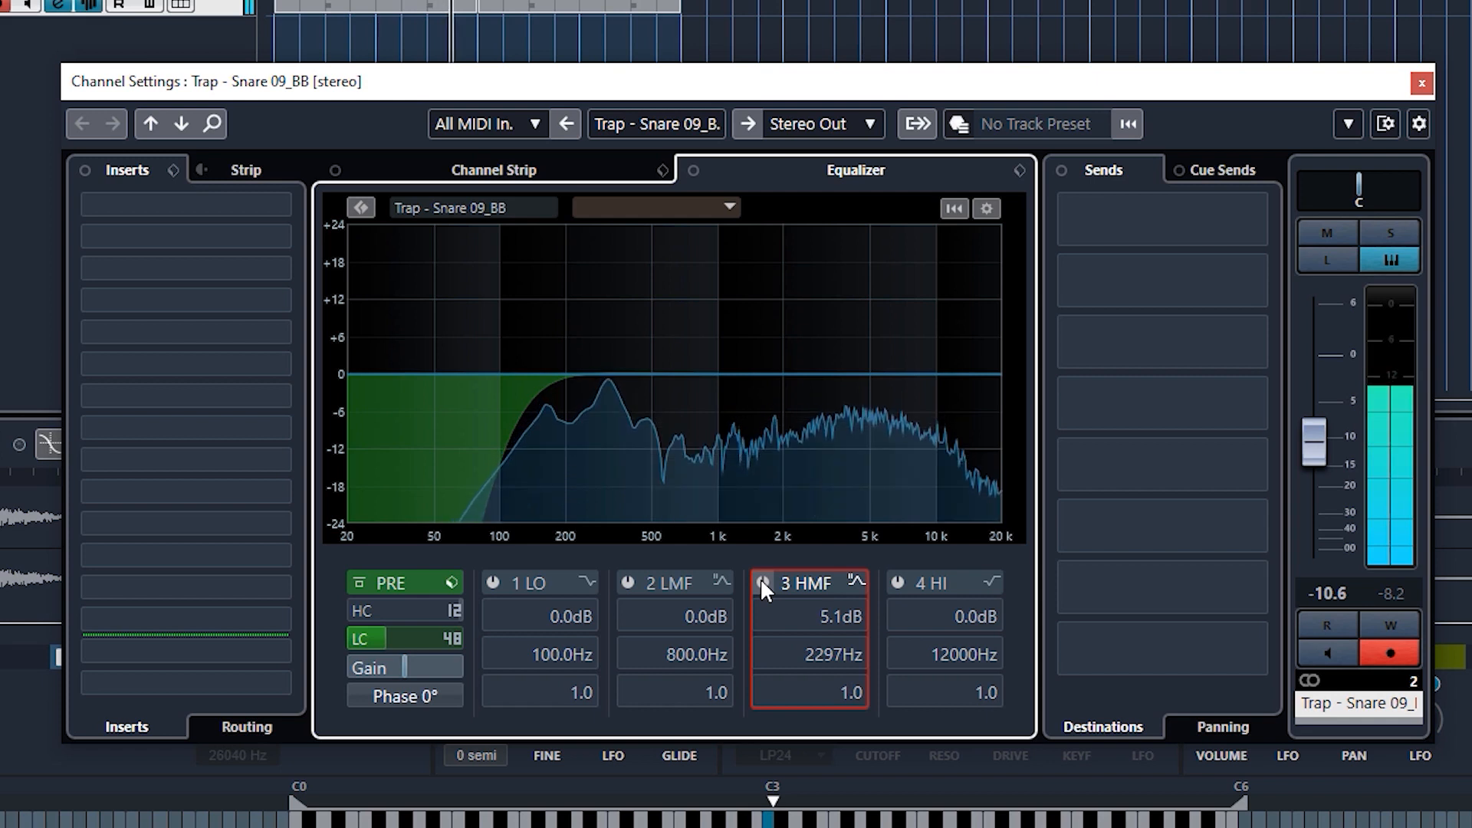
left_click(762, 579)
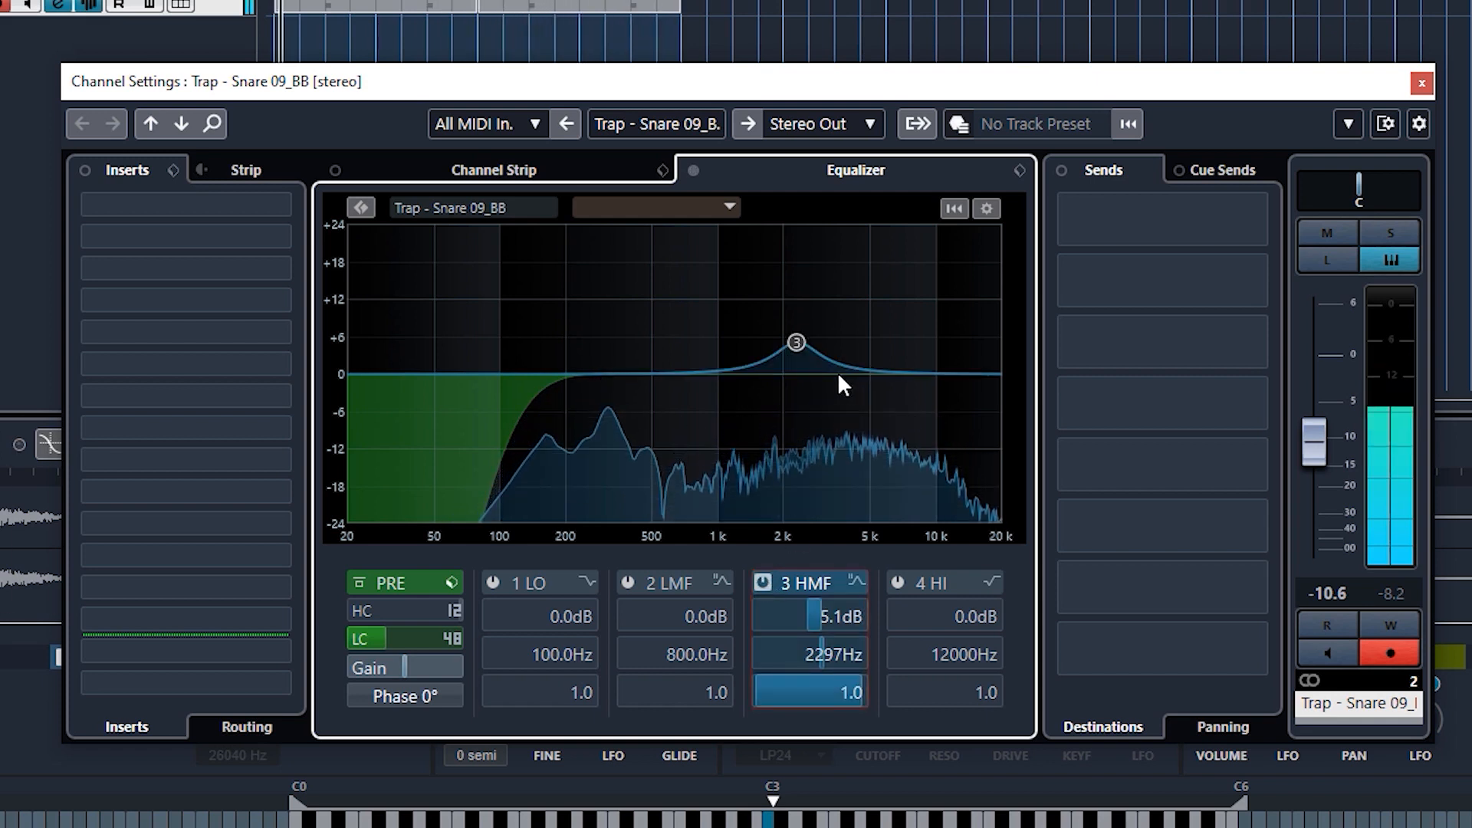
mouse_move(803, 336)
mouse_move(802, 340)
left_mouse_down()
mouse_move(850, 332)
mouse_move(804, 343)
left_mouse_up()
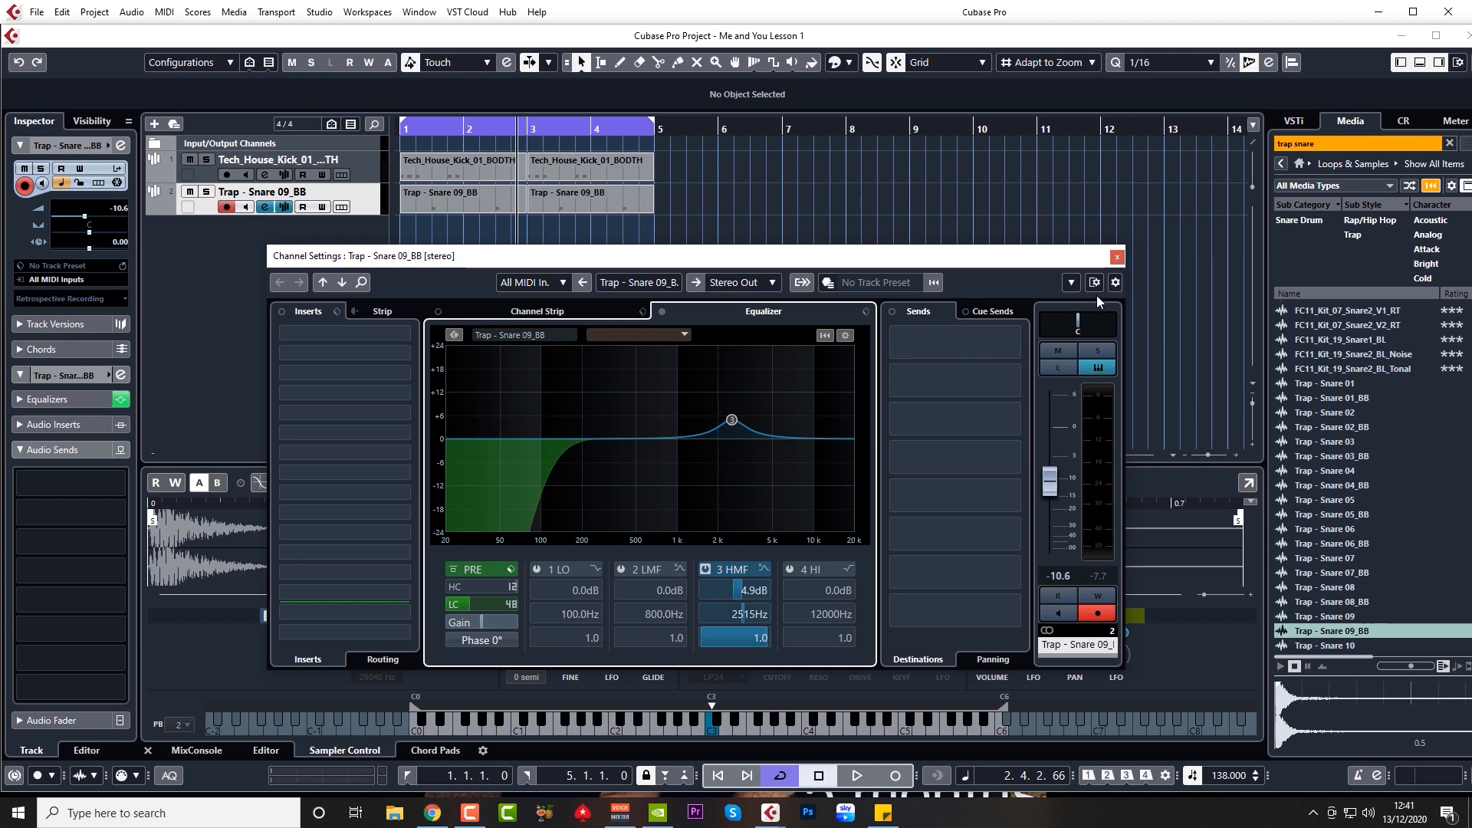
Step: Create a stereo FX channel track with REVelation, named 'REV FX Long'
left_click(1118, 258)
right_click(304, 299)
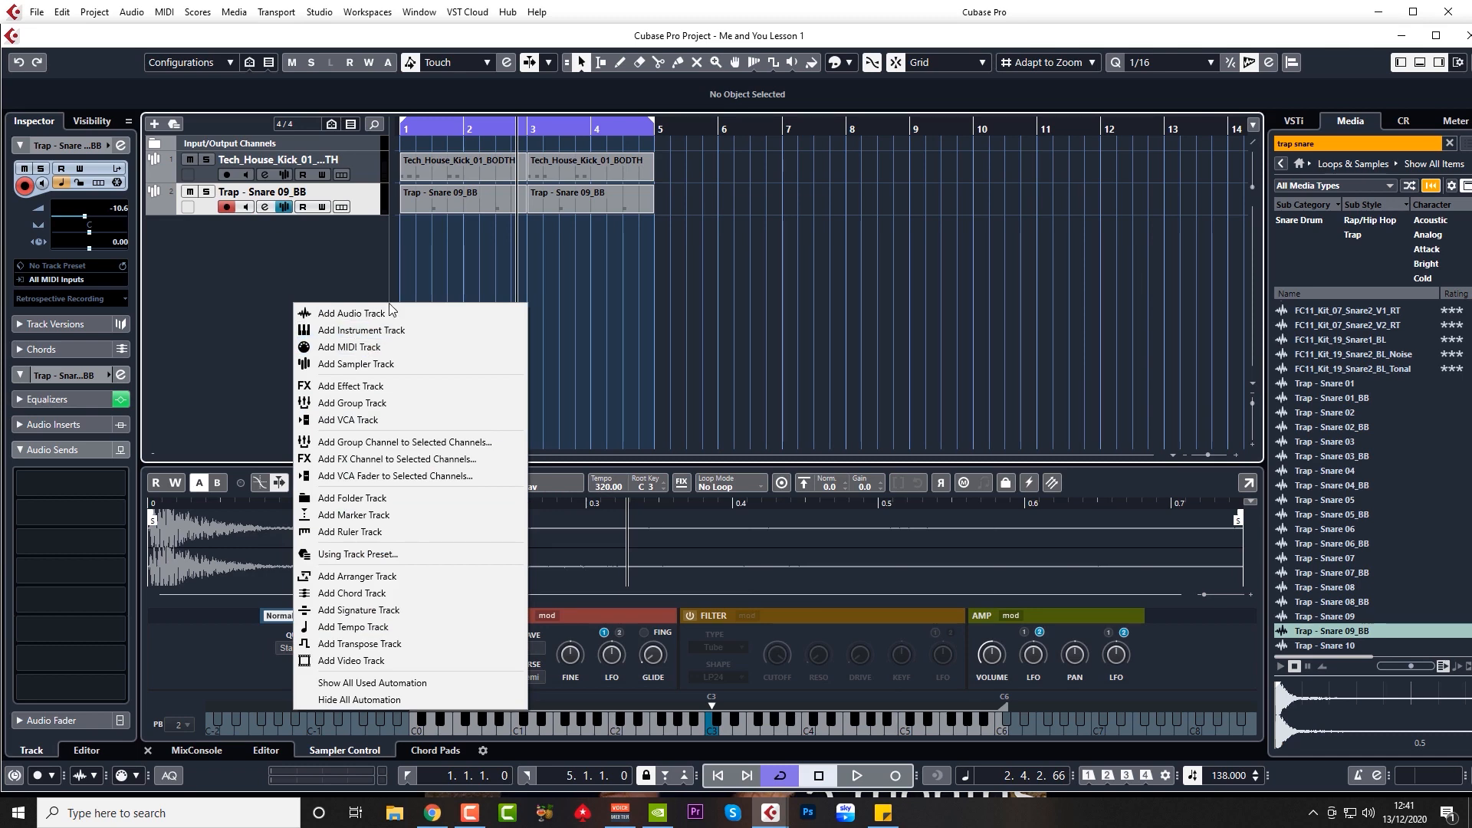
left_click(361, 386)
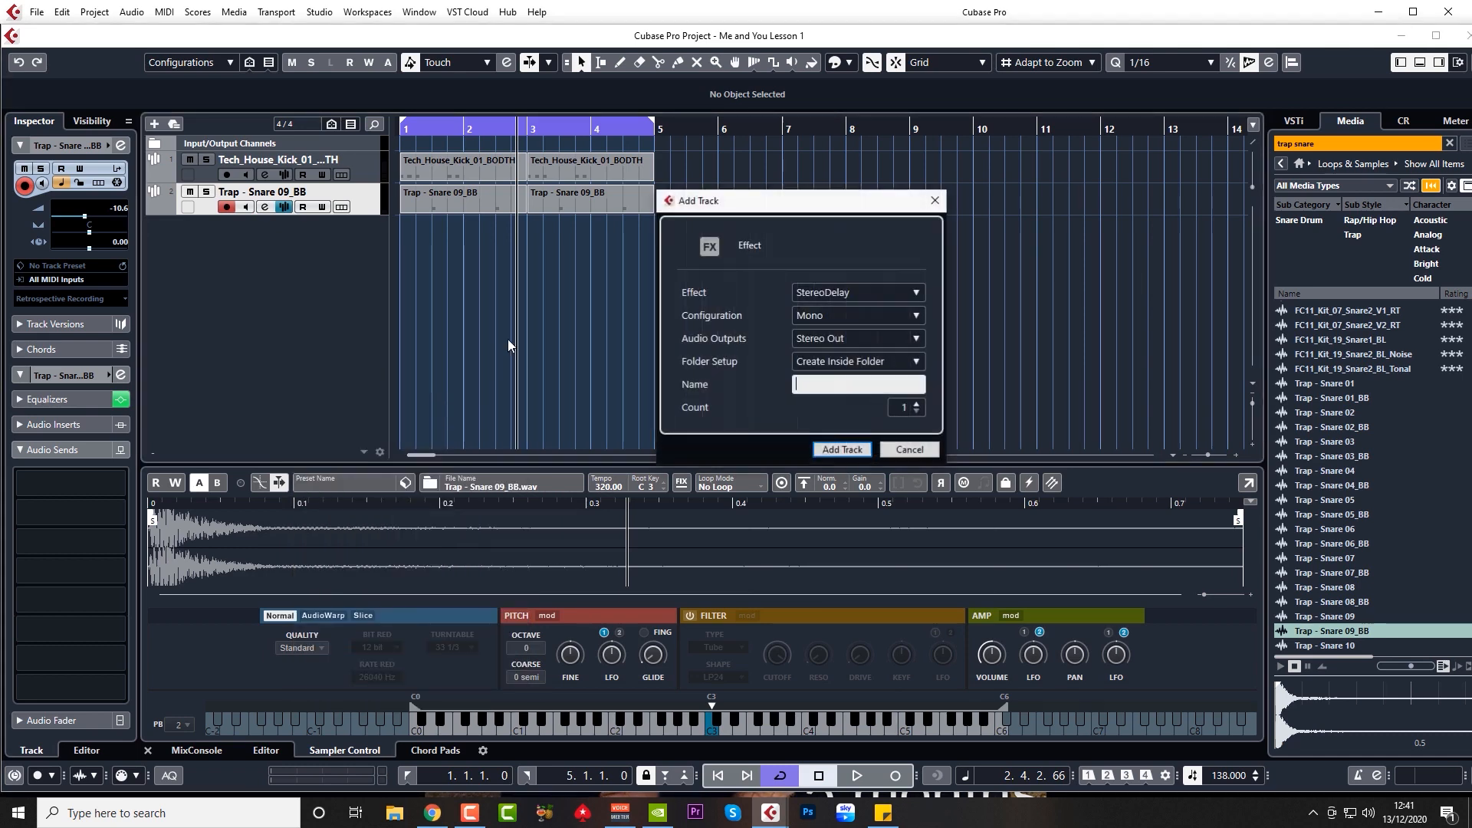
left_click(845, 293)
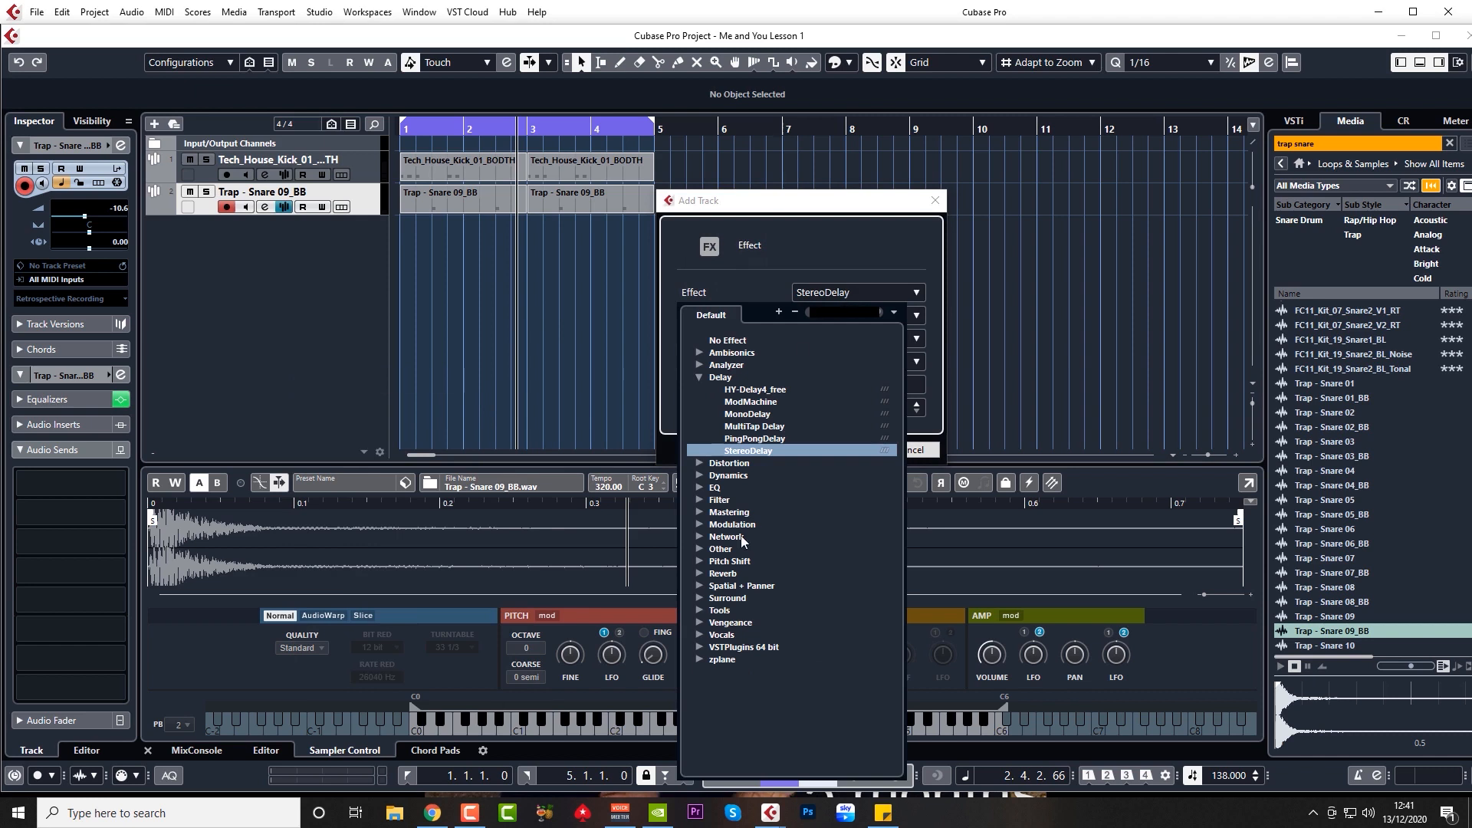
left_click(701, 375)
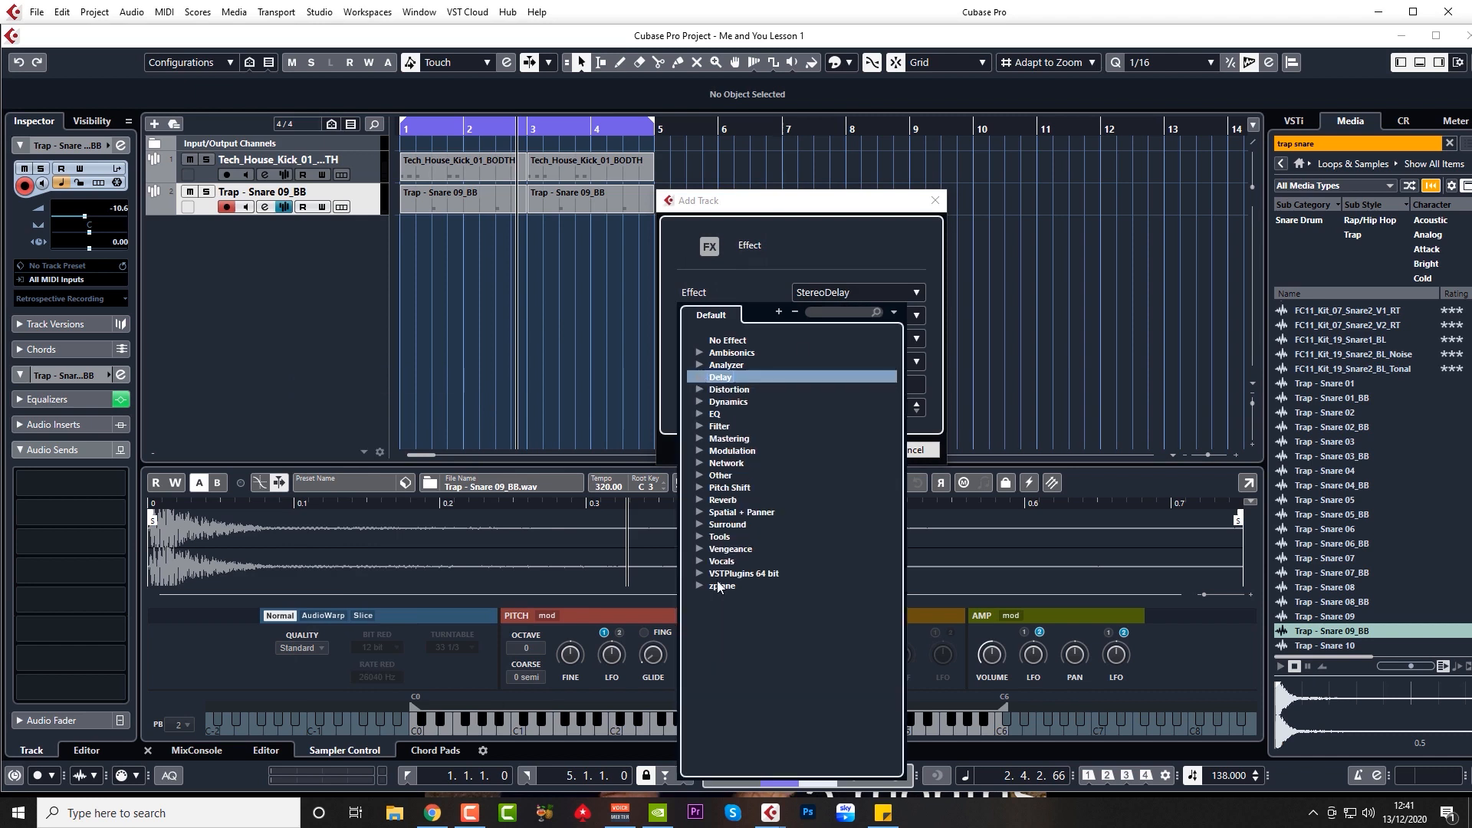
left_click(702, 500)
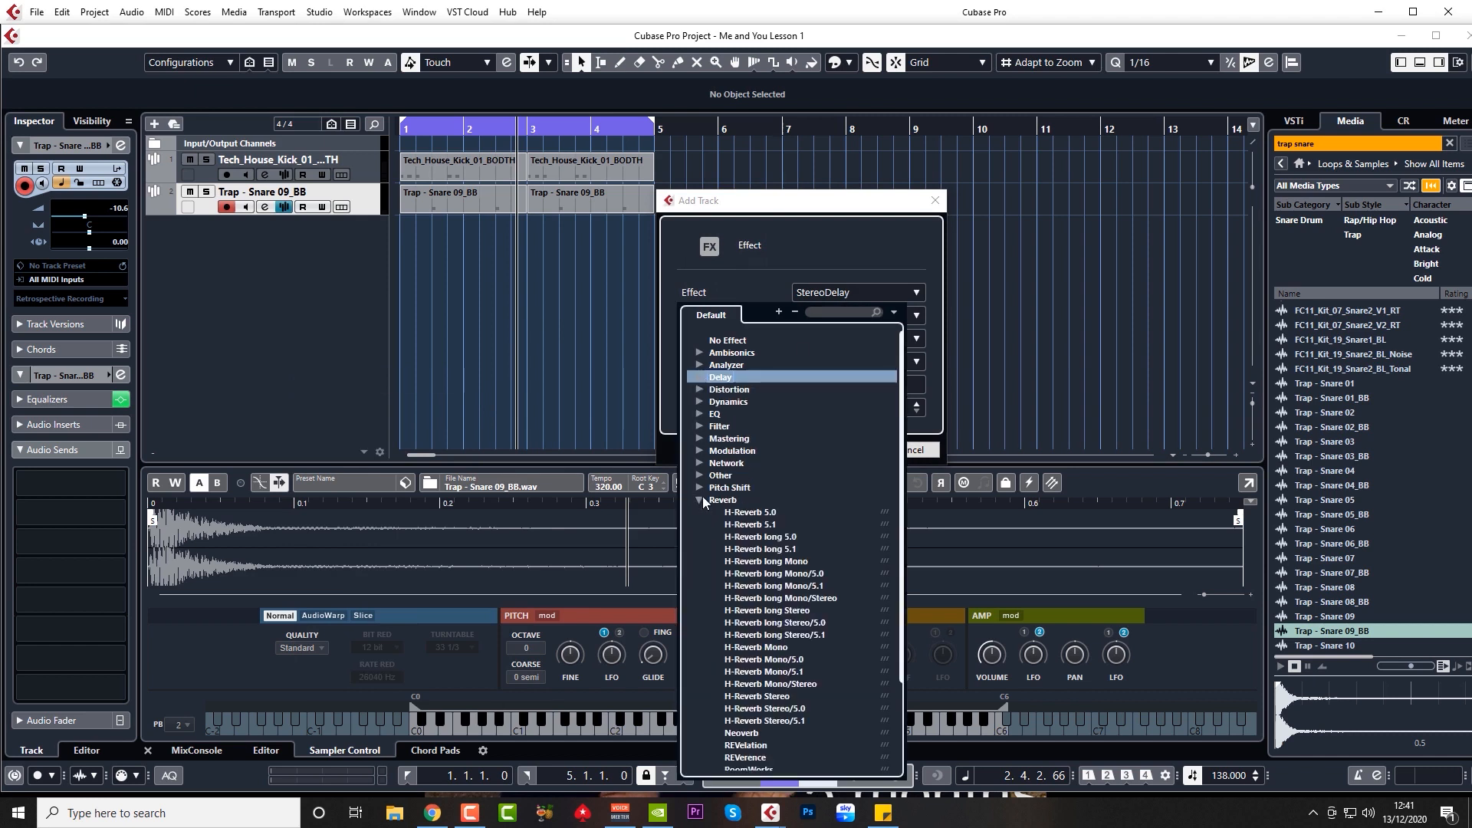
scroll(786, 675, "down", 3)
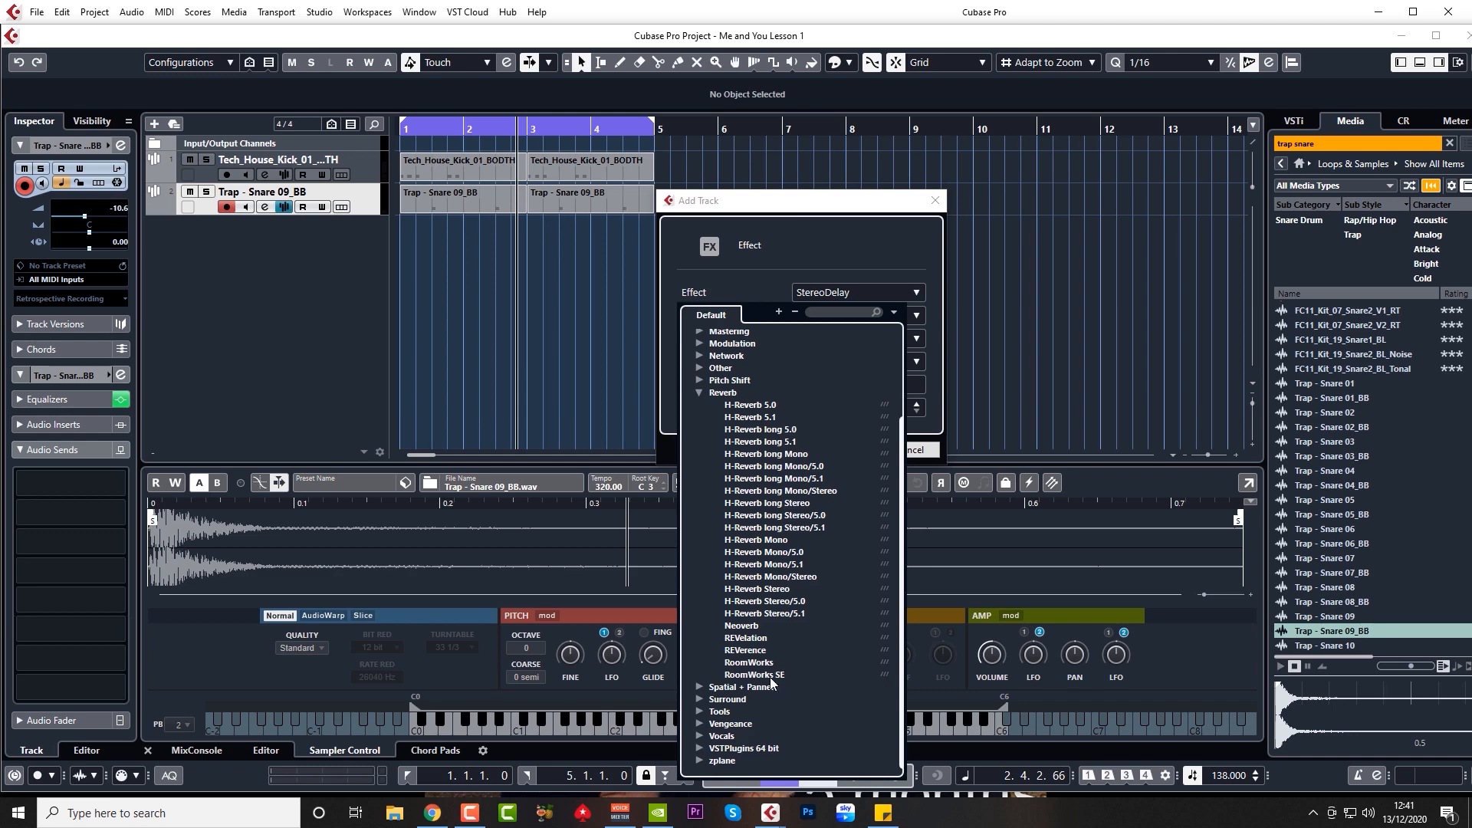
left_click(747, 638)
left_click(848, 307)
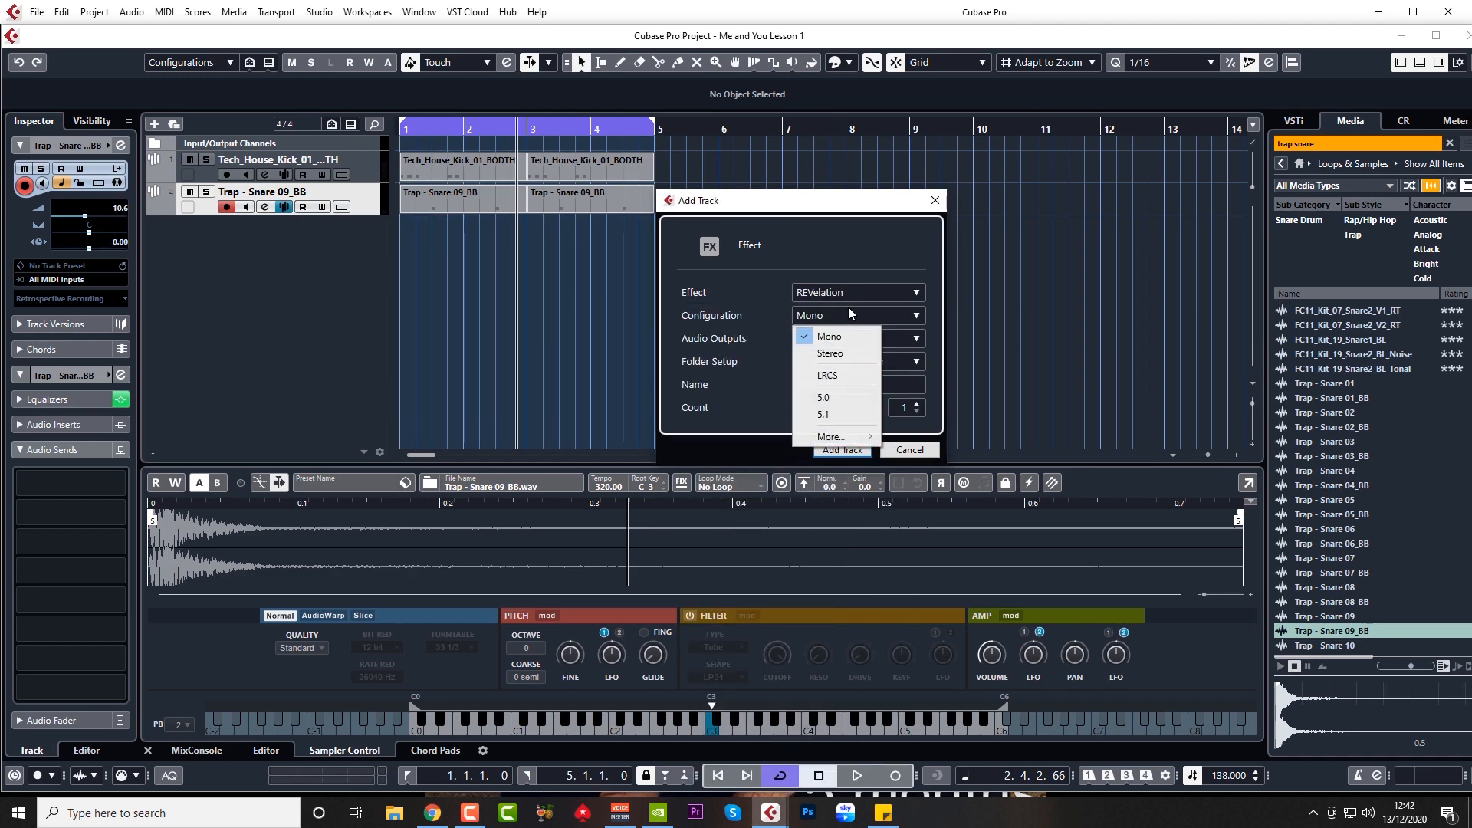
left_click(839, 348)
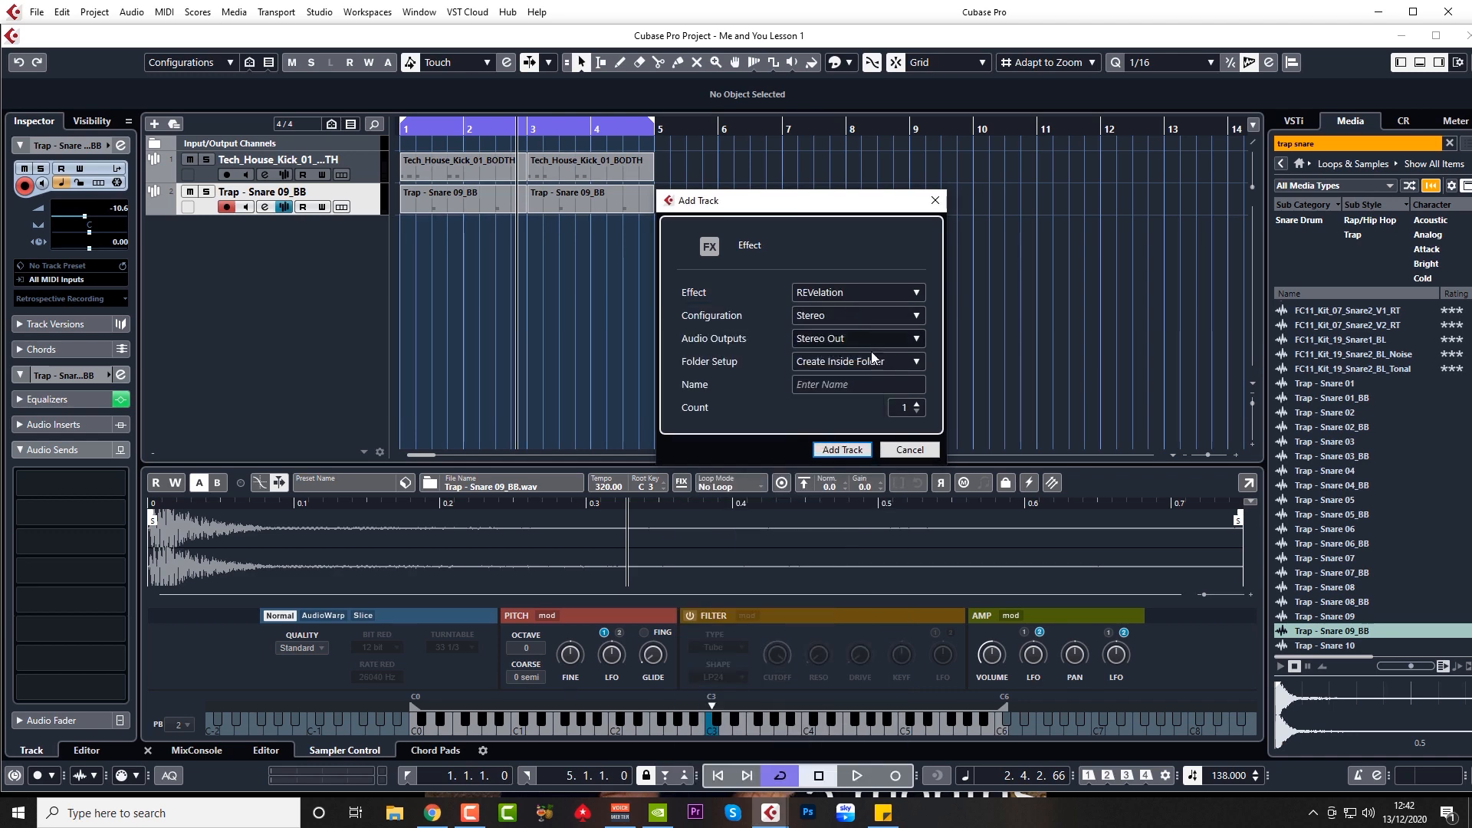
left_click(844, 384)
type("REV FX Long")
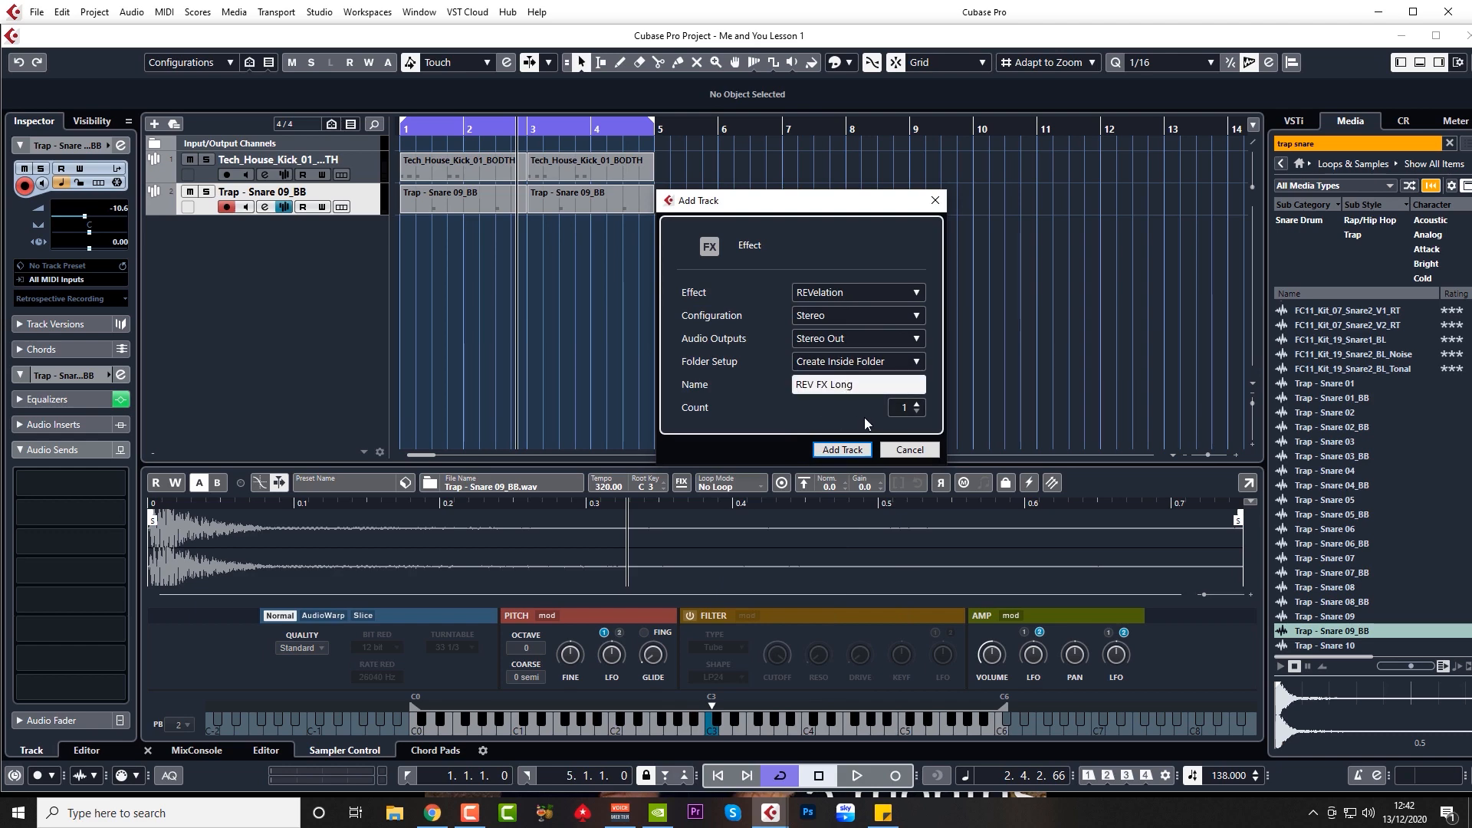
left_click(853, 451)
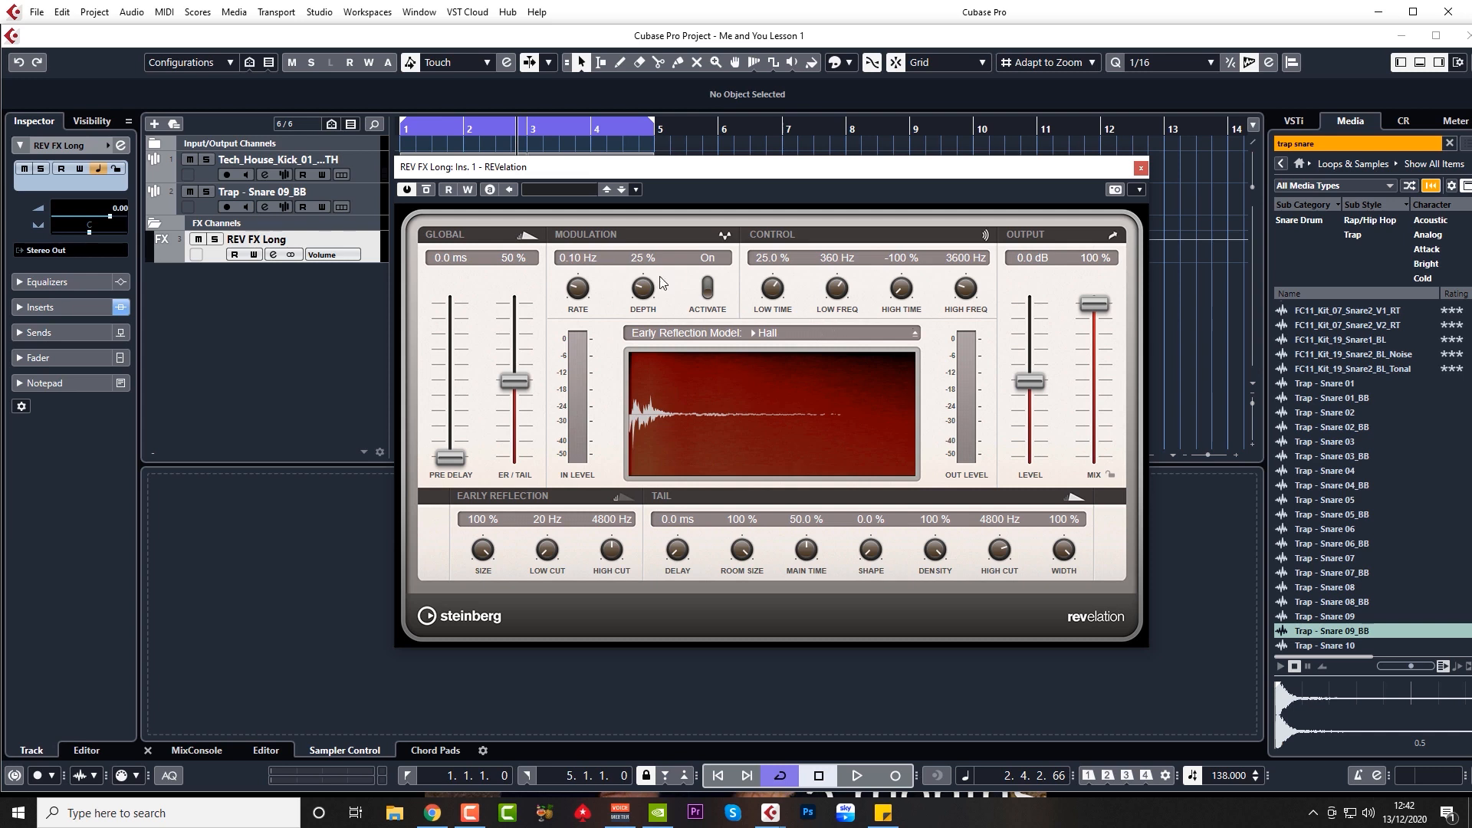
Step: Load REVelation's Church Bright preset on REV FX Long and close the plugin
left_click(553, 190)
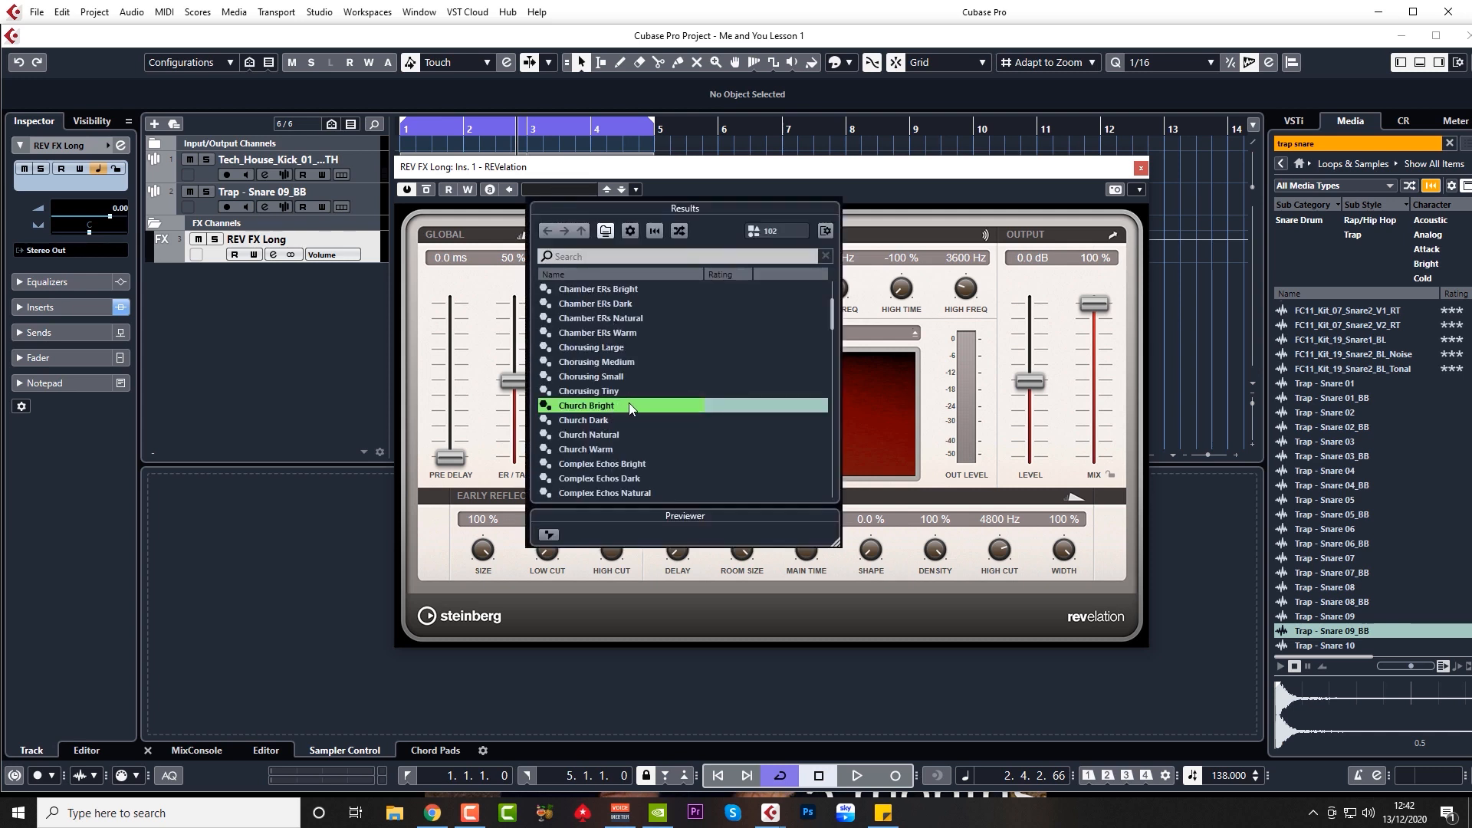
double_click(628, 404)
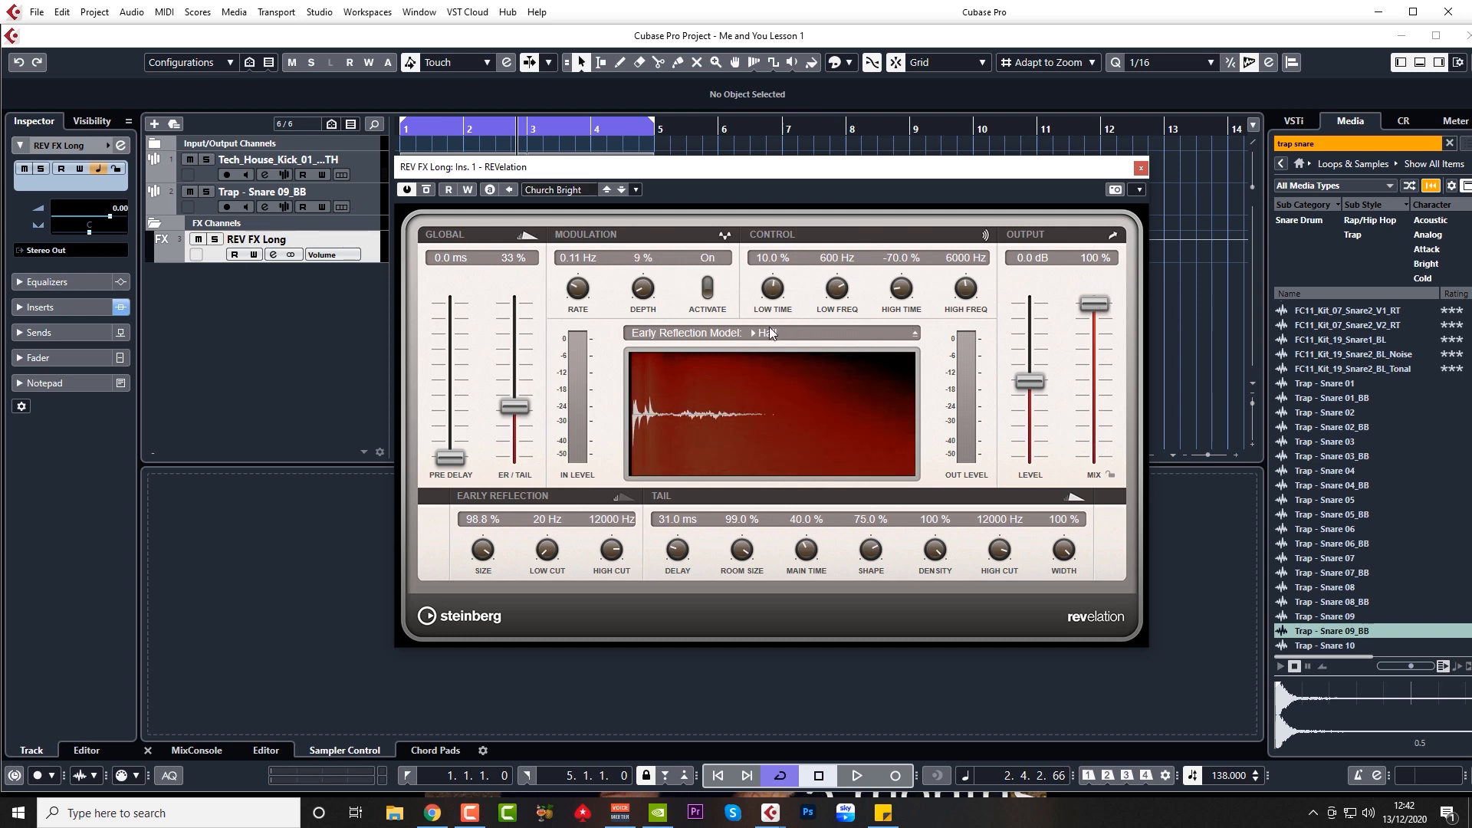
left_click(1141, 168)
Step: Add another FX channel track named 'REV FX Short'
right_click(296, 298)
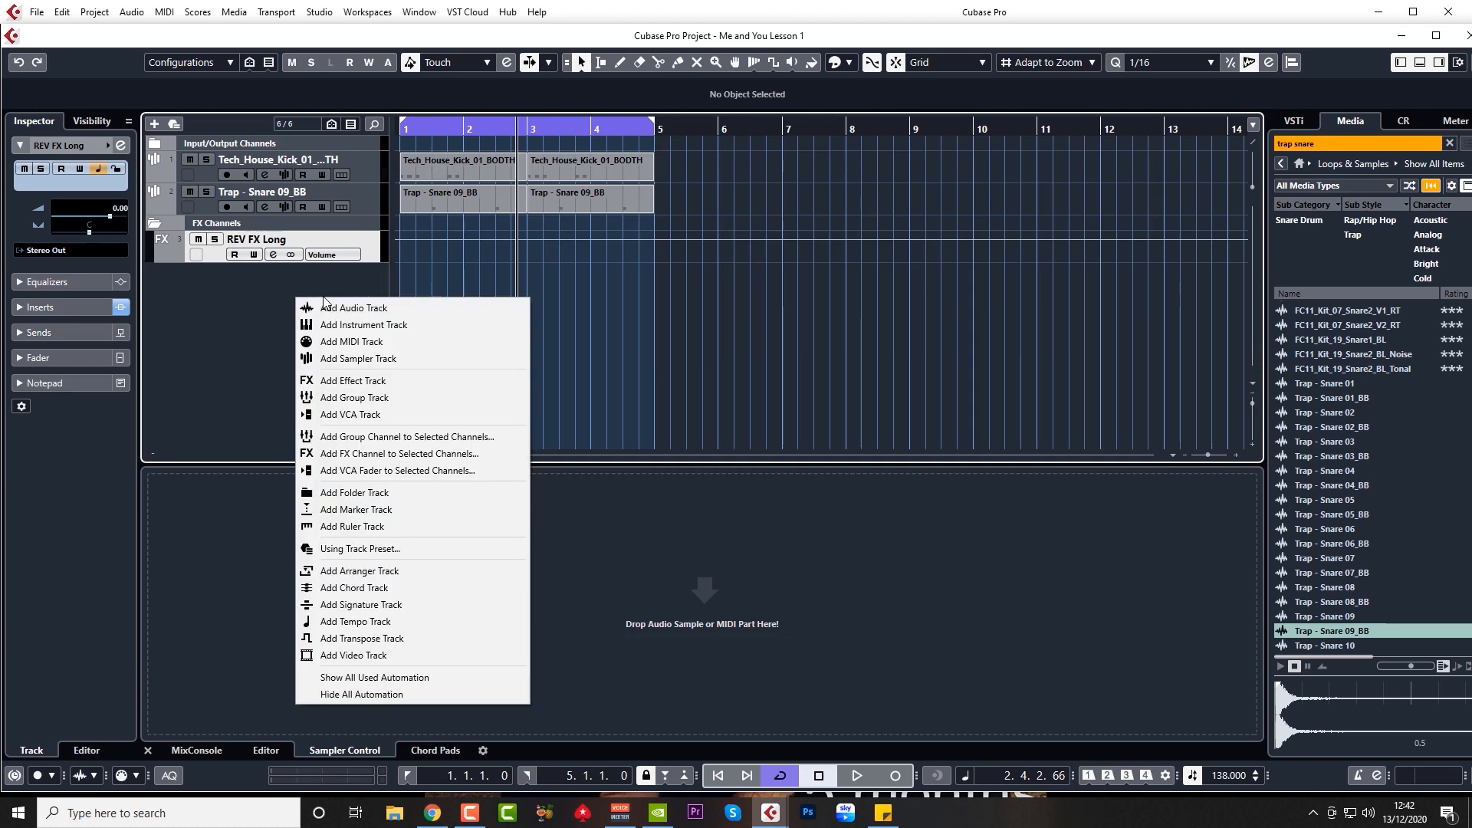
left_click(349, 381)
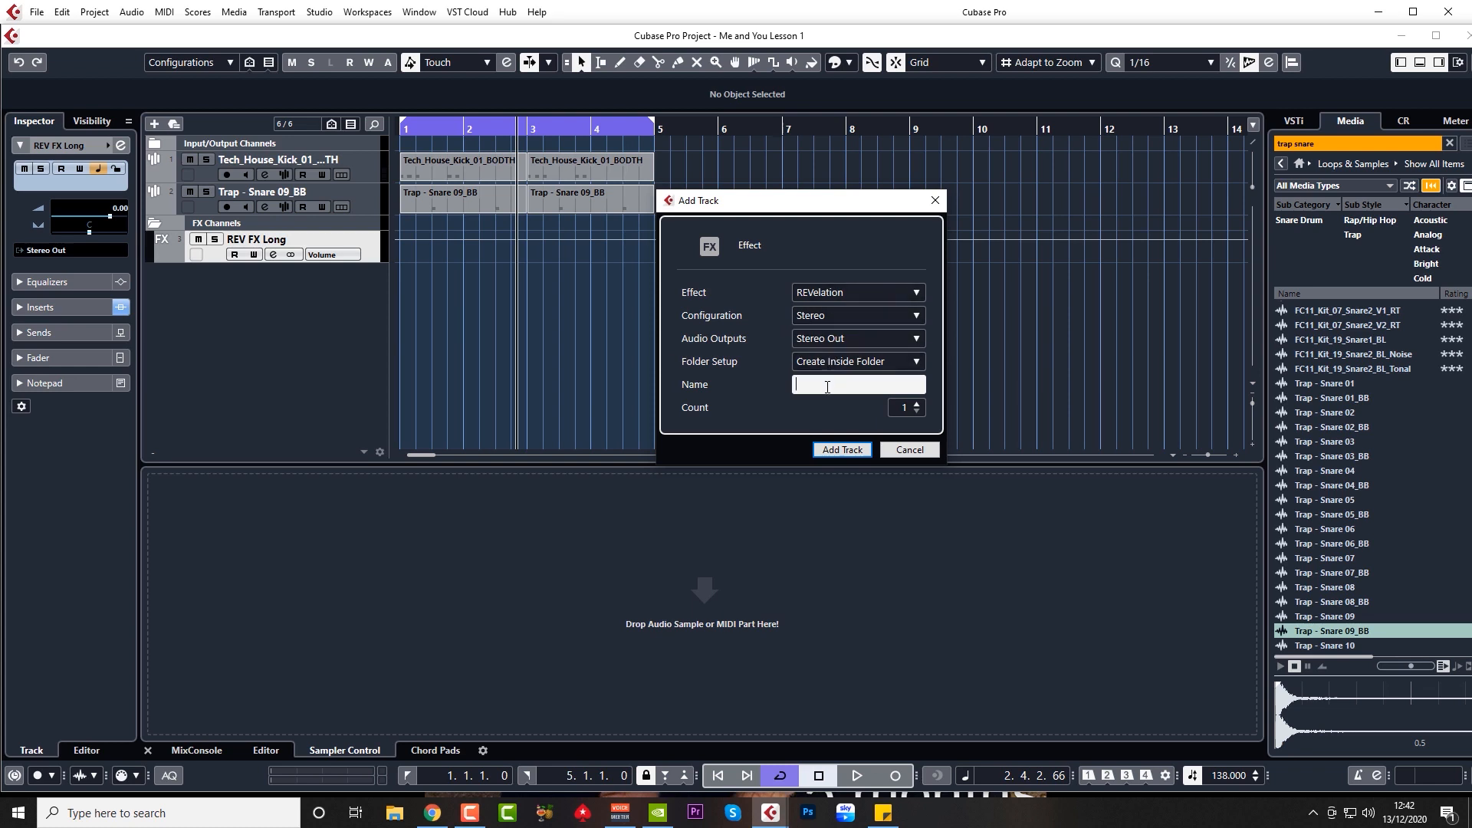
type("REV FX Short")
left_click(843, 450)
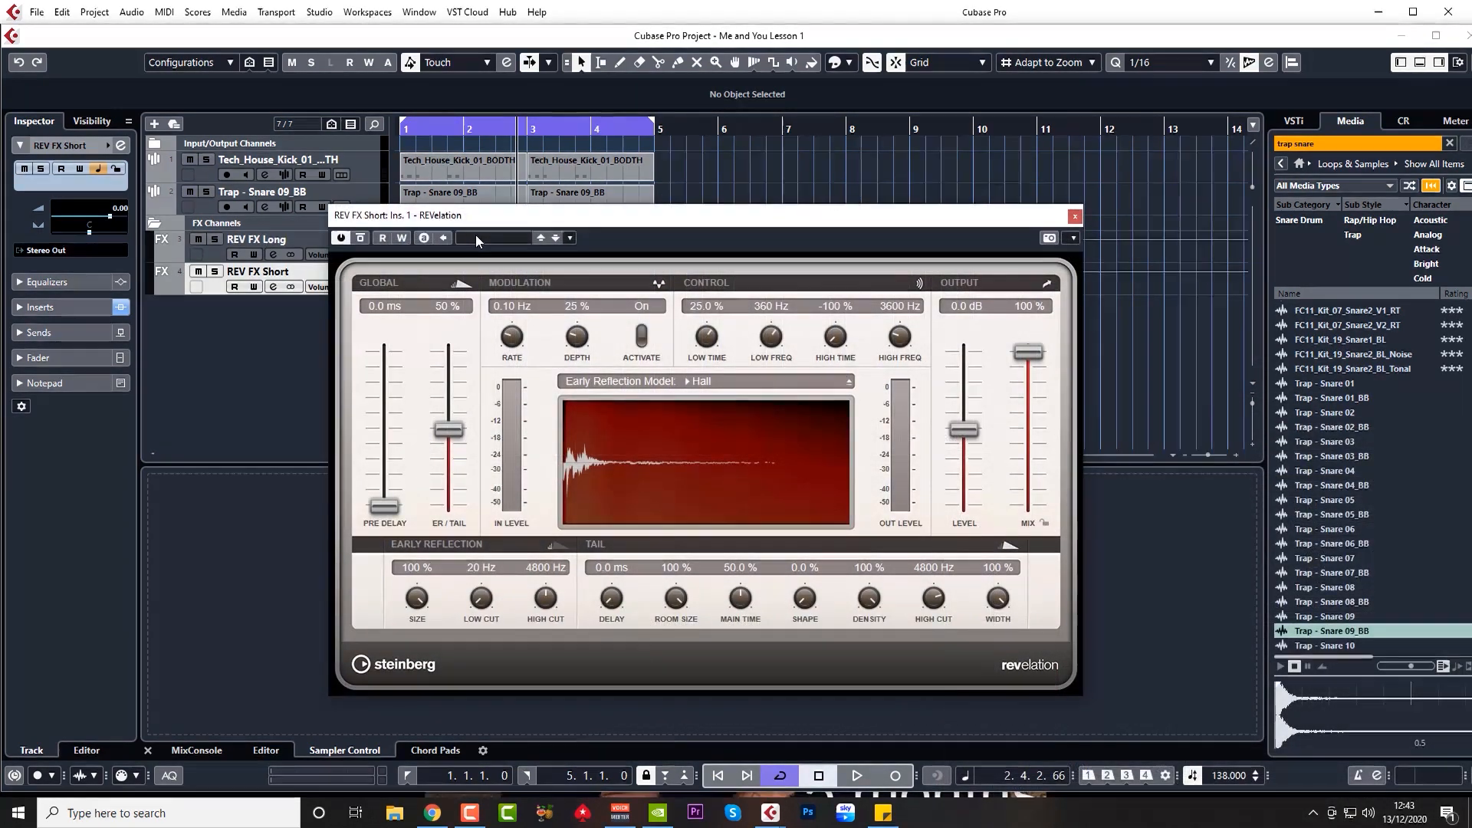
Step: Search the REVelation presets for 'pla' and load Plate Reverb
left_click(476, 237)
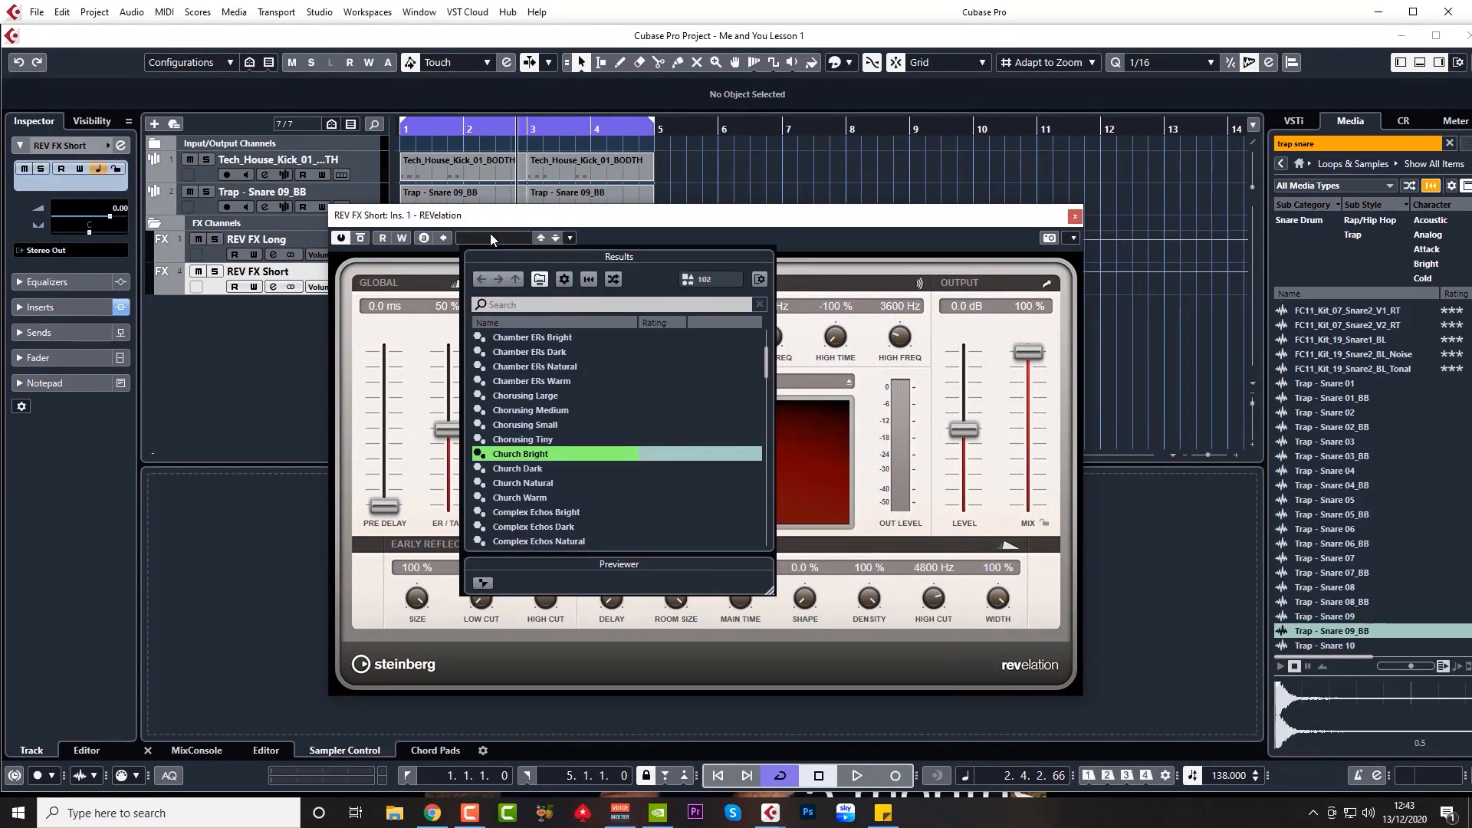
left_click(527, 301)
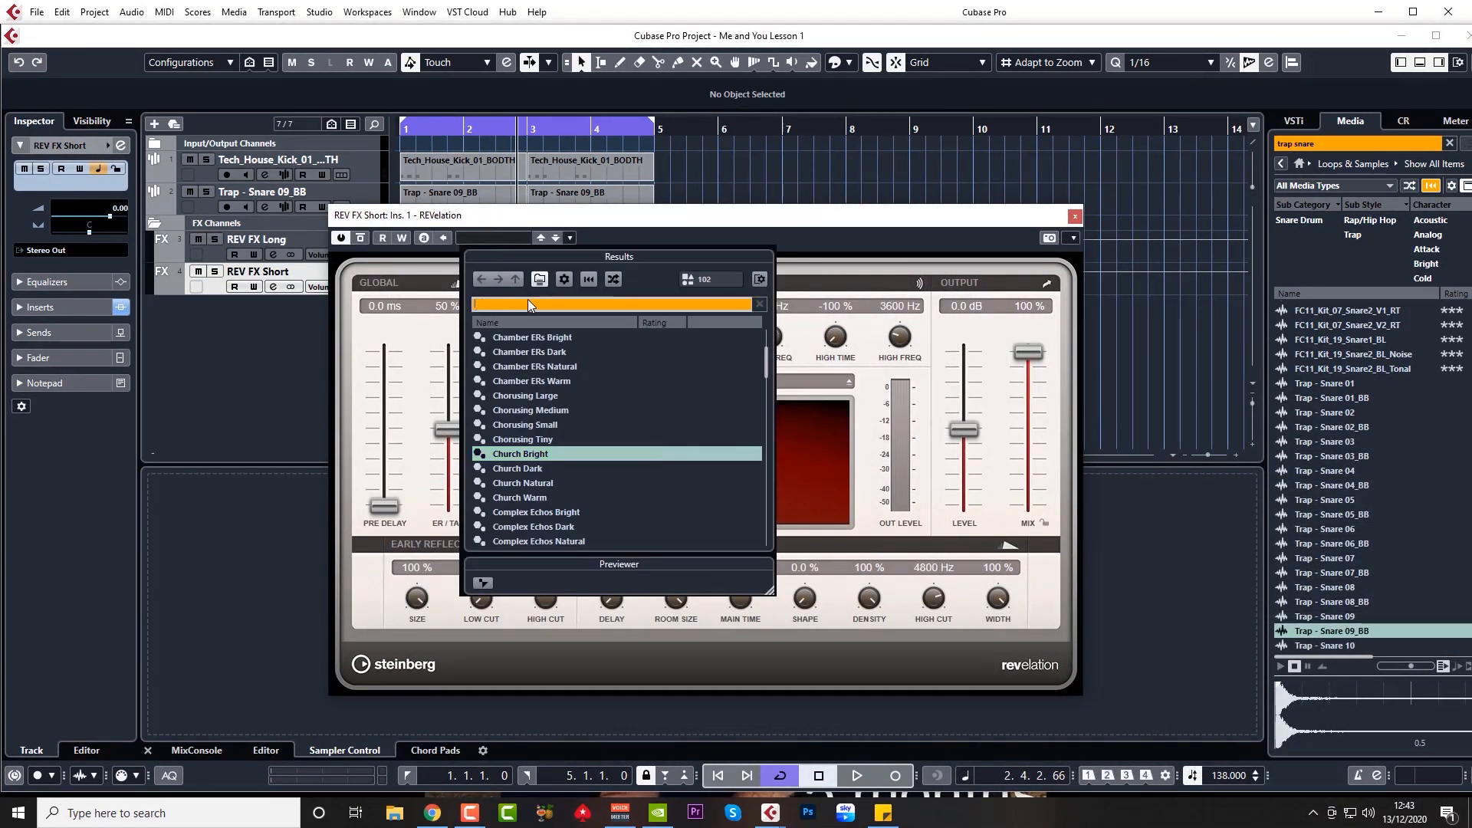
type("med")
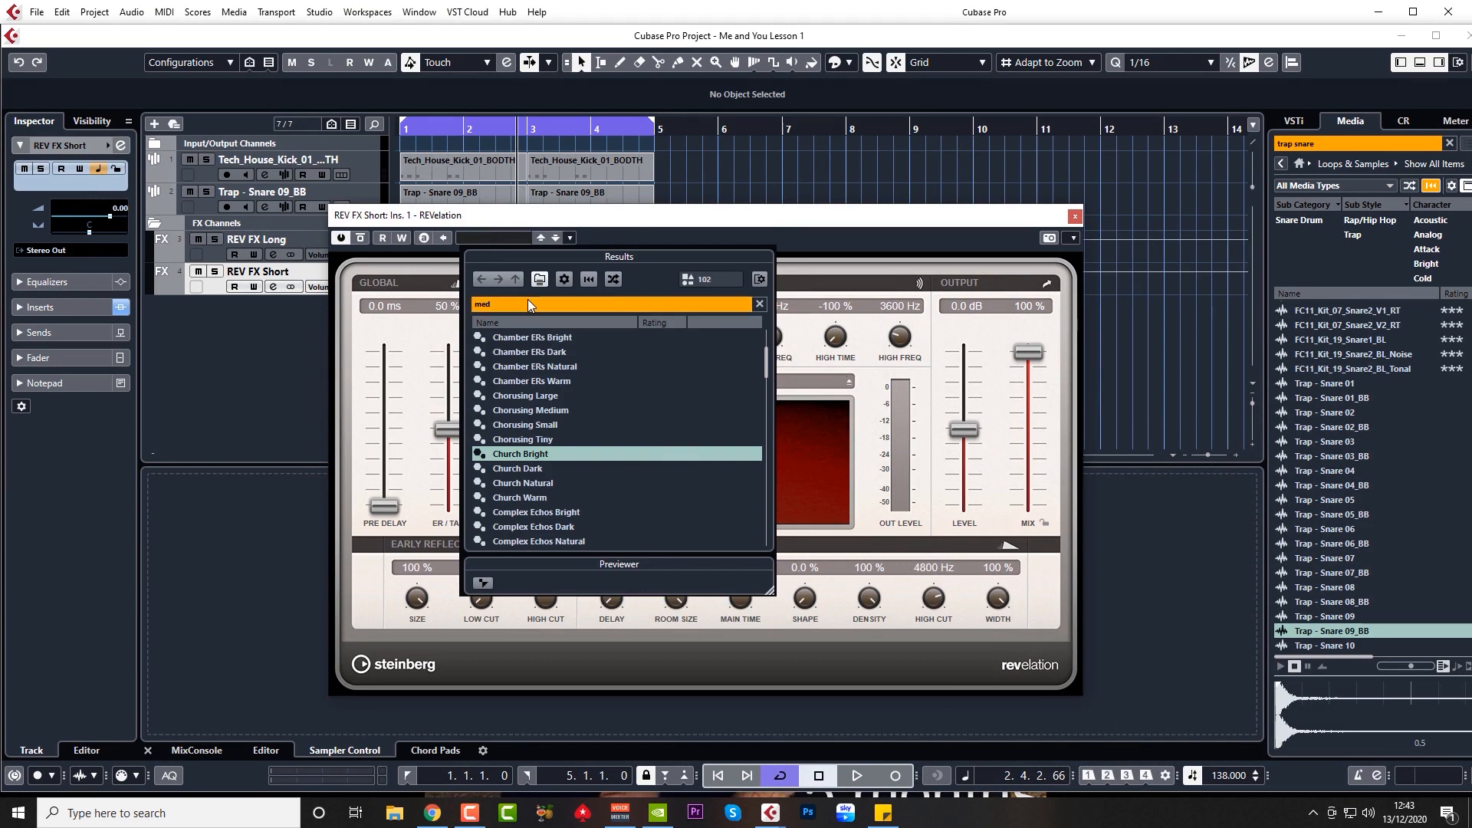
type("i")
scroll(581, 471, "down", 5)
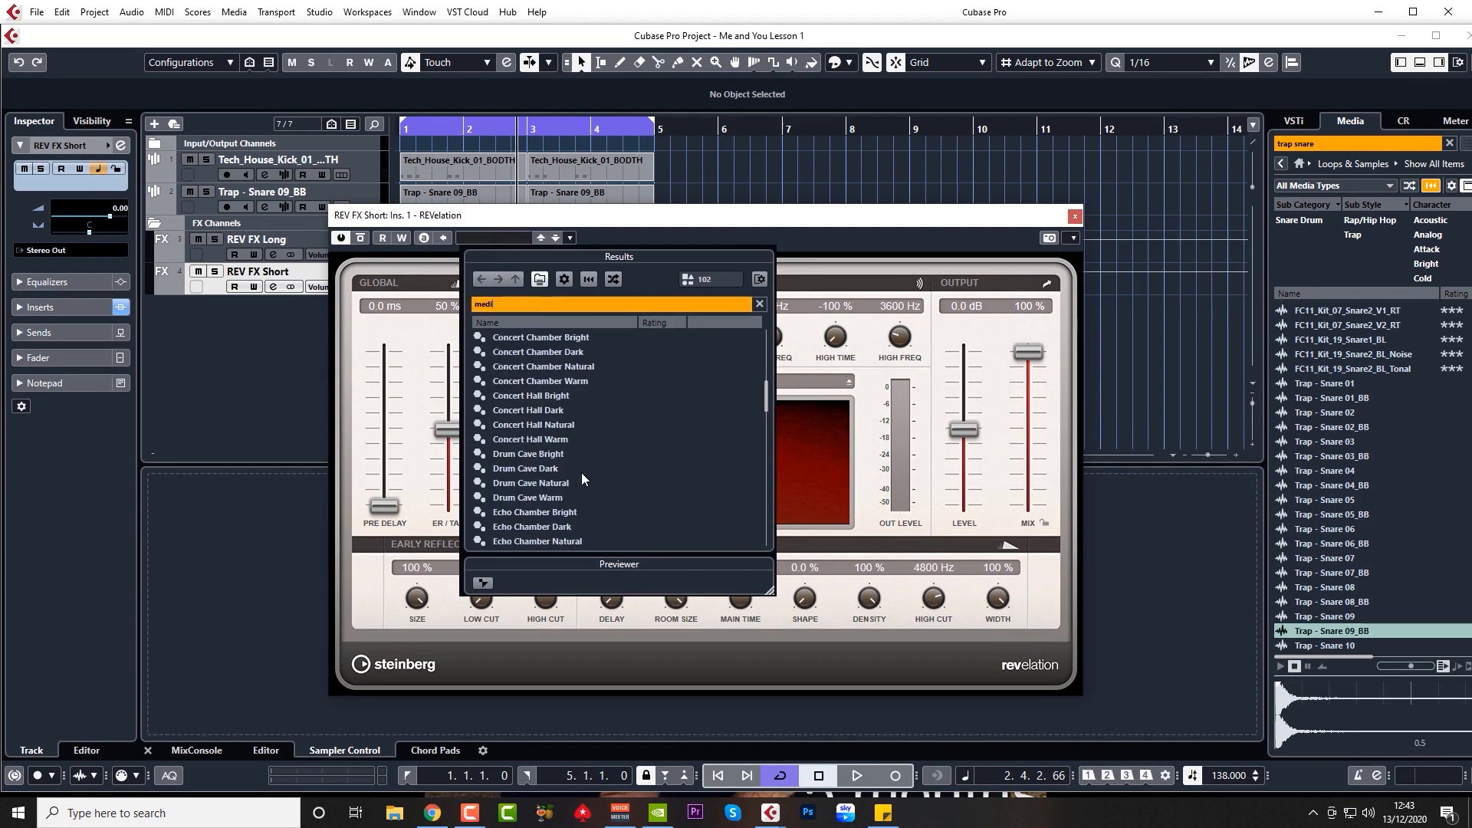
scroll(581, 472, "down", 6)
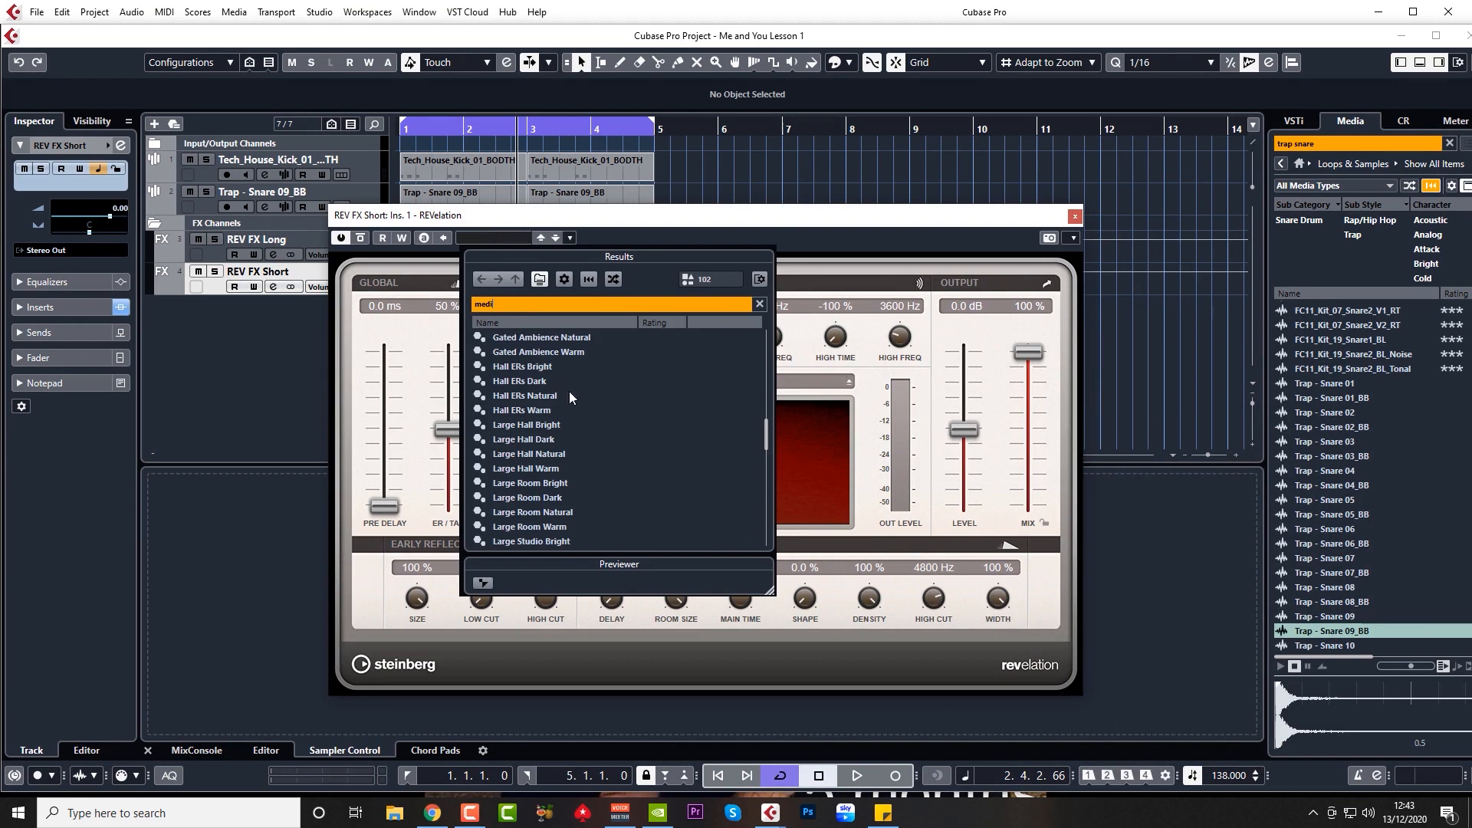
scroll(591, 398, "down", 2)
left_click_drag(507, 305, 447, 306)
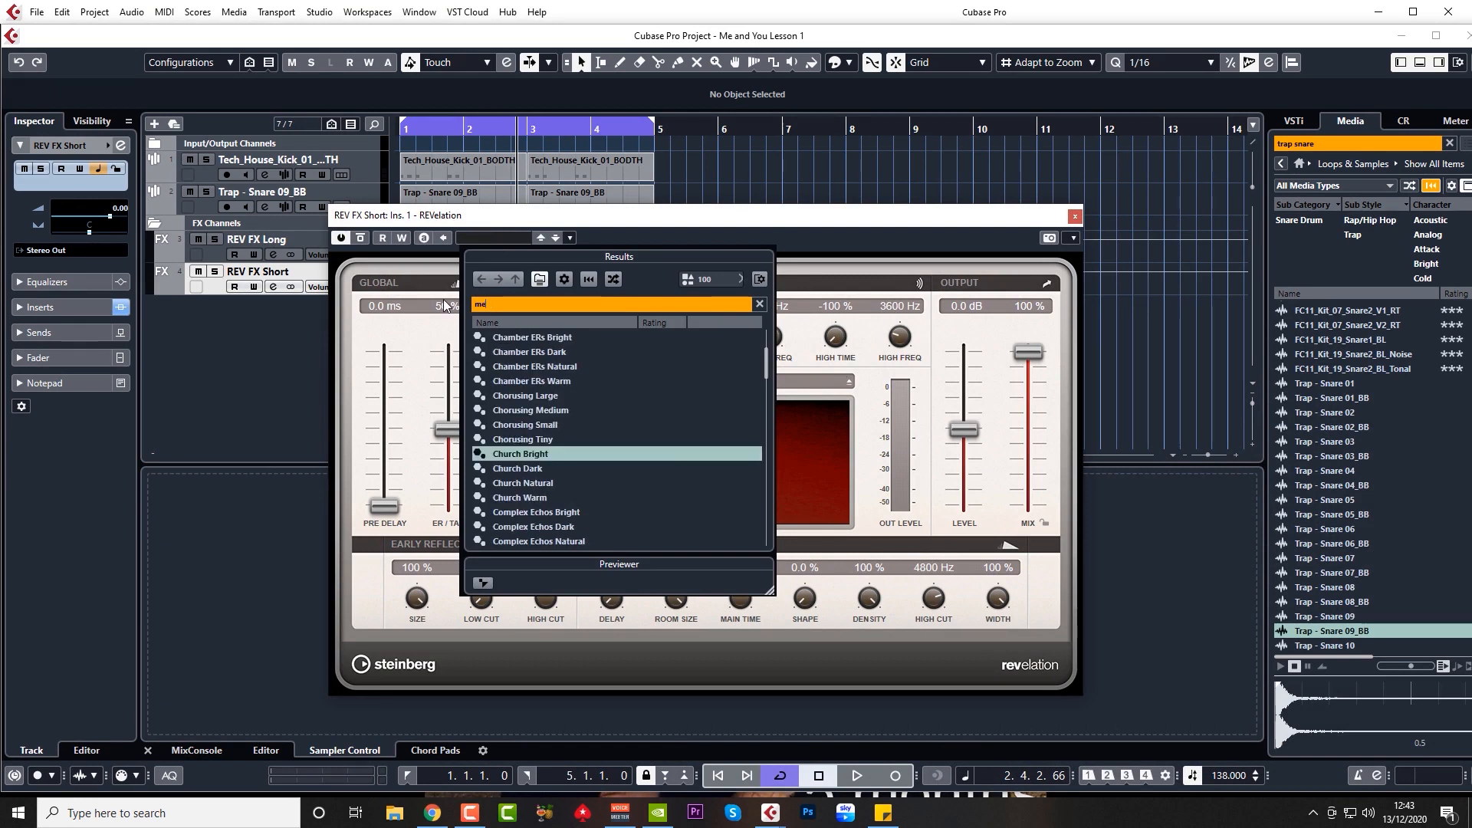
key("BackSpace")
type("pla")
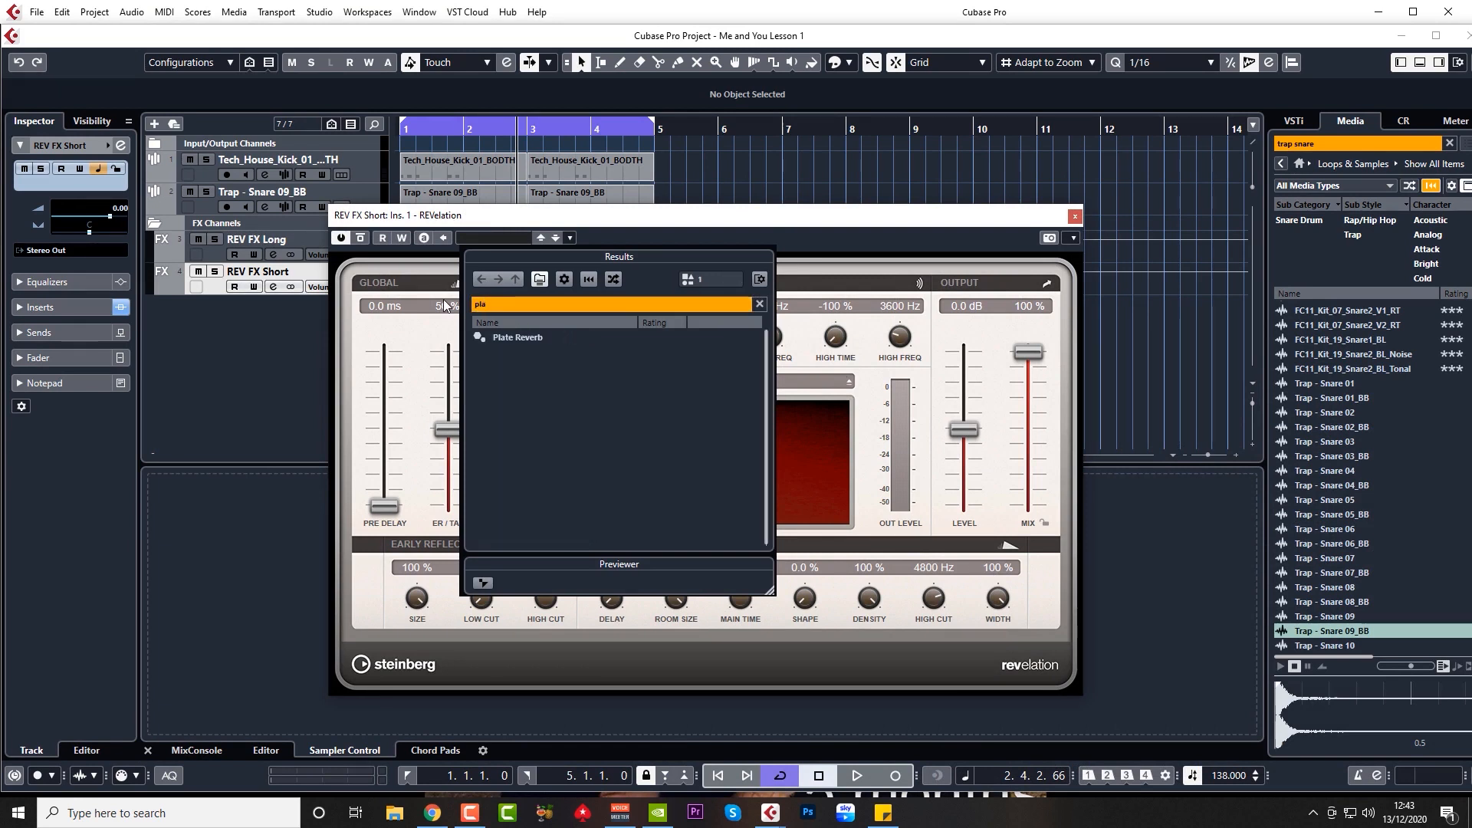
double_click(512, 338)
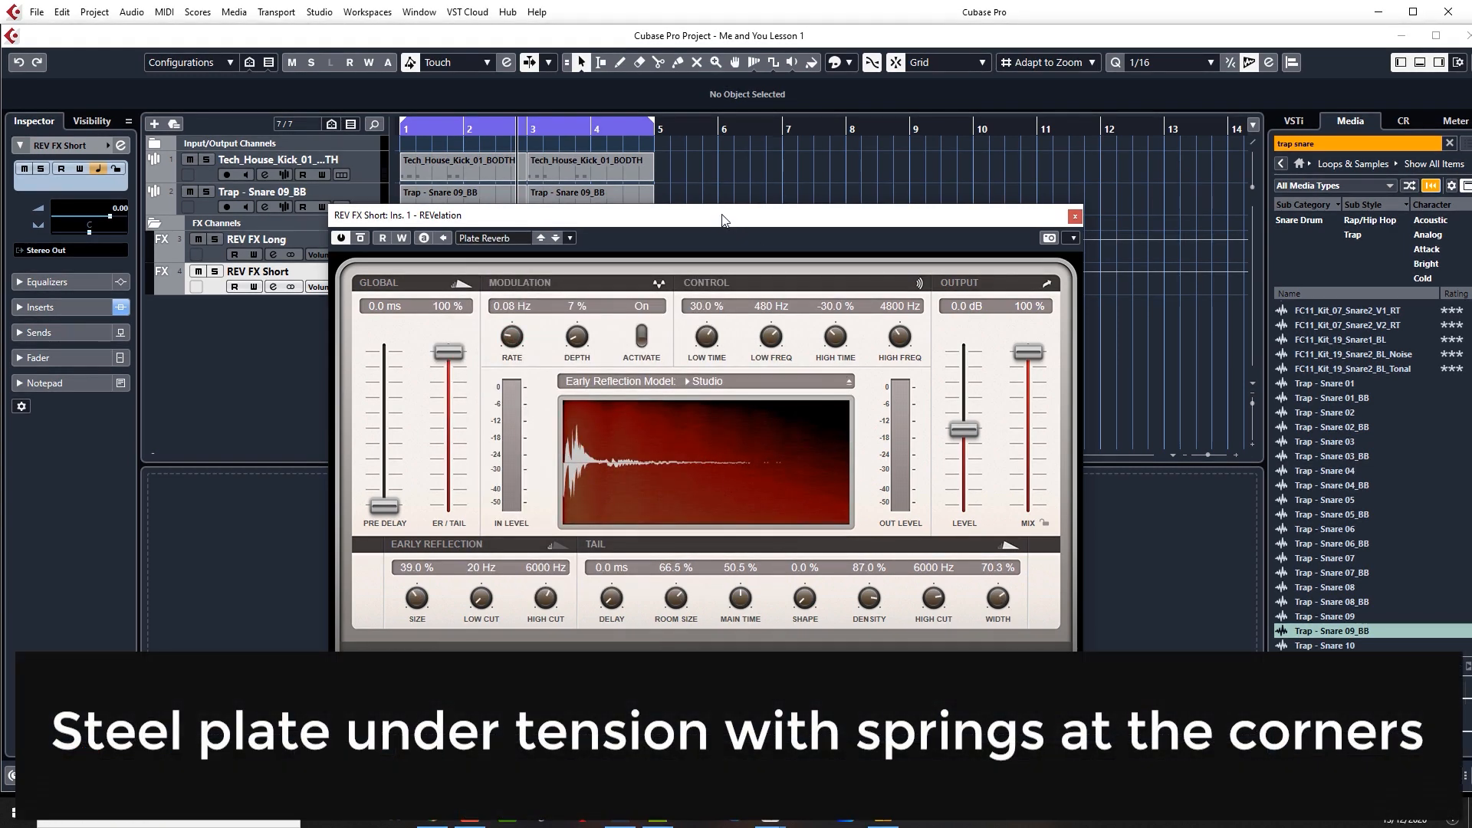
Step: Shorten the reverb's main time to 38.0%, close it, and select the snare track at the start
left_click_drag(732, 214, 739, 178)
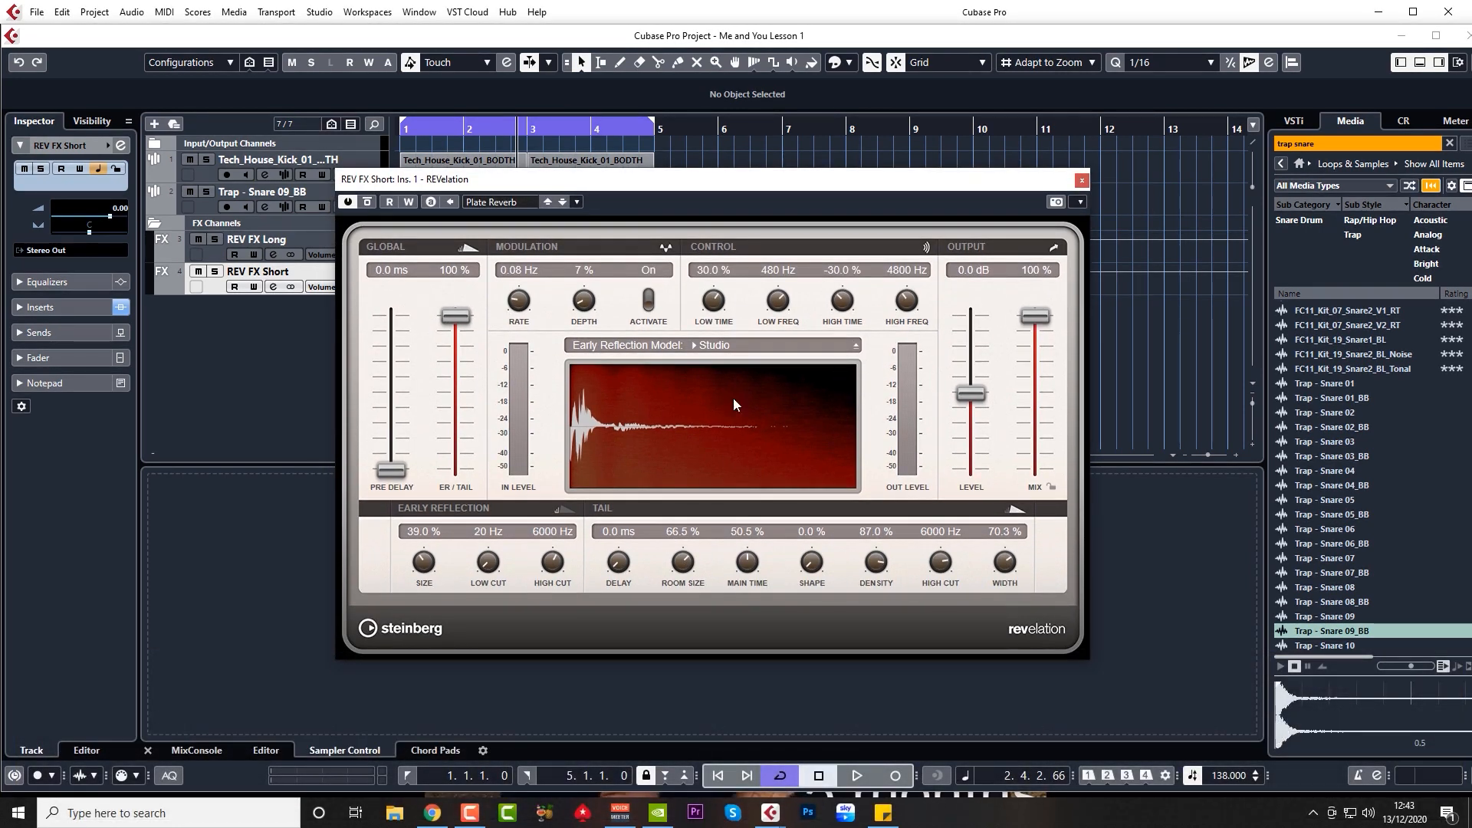
left_click_drag(747, 569, 749, 571)
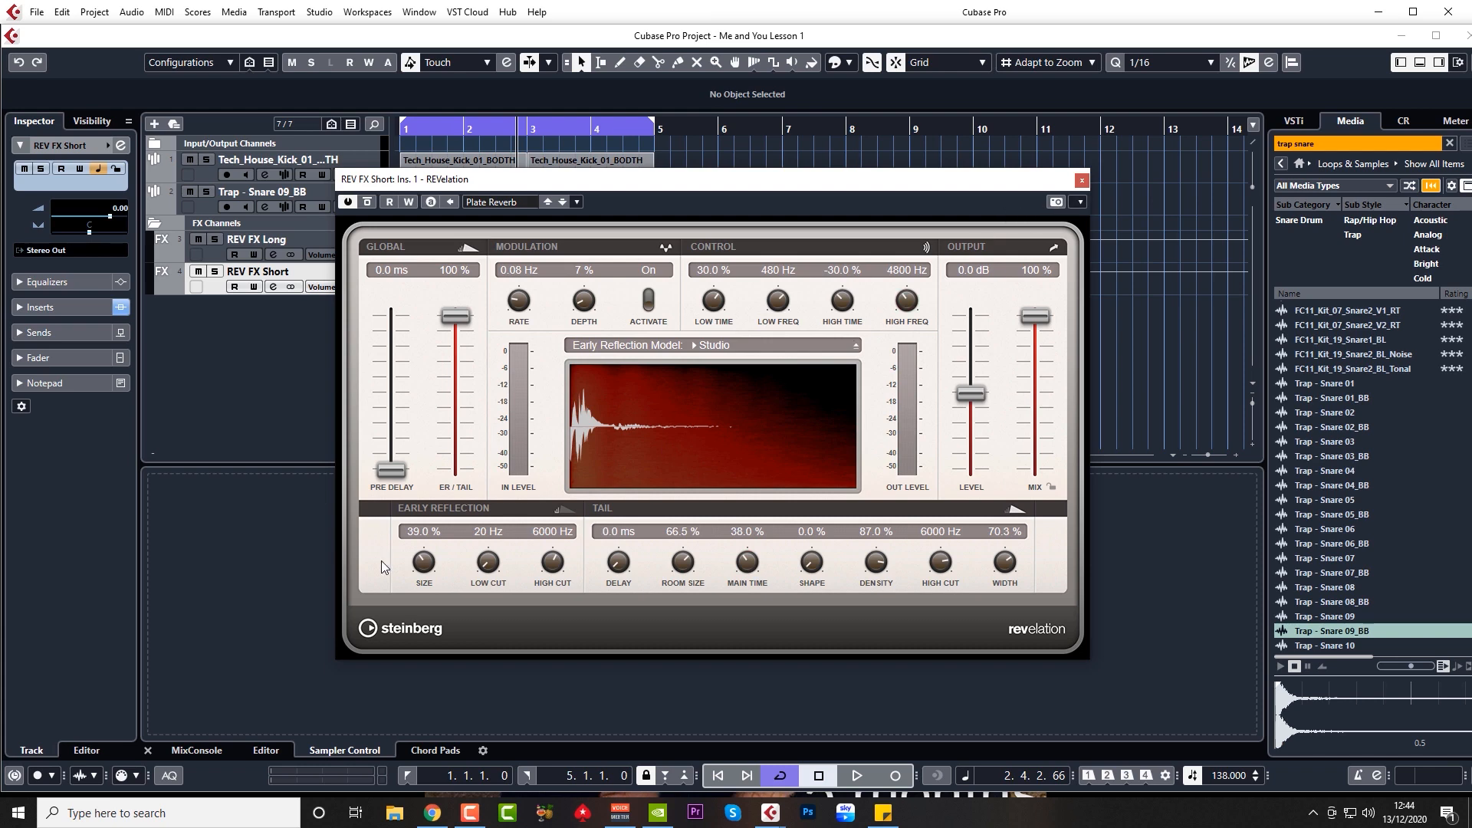
left_click(1085, 182)
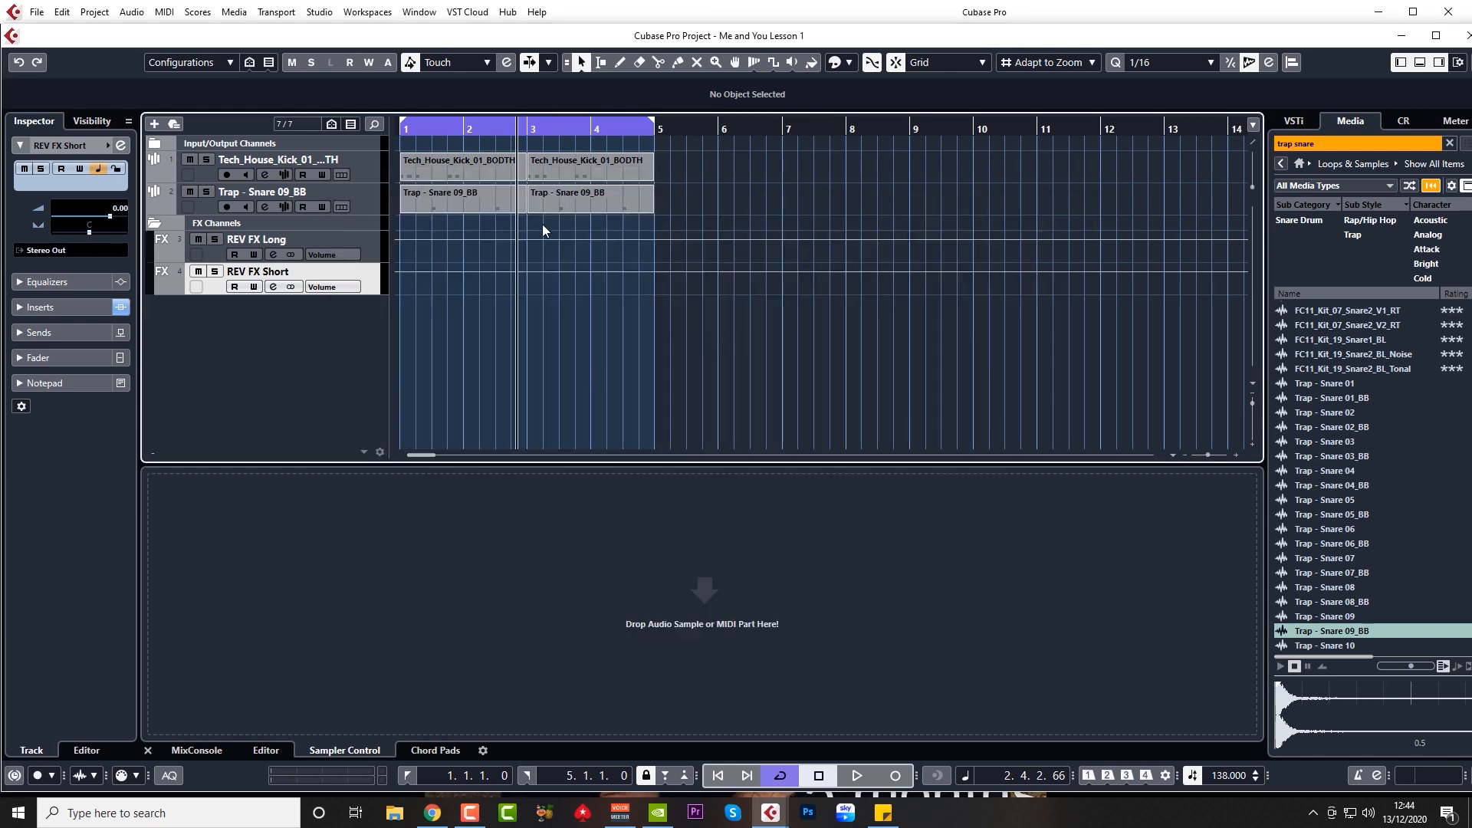
left_click(372, 204)
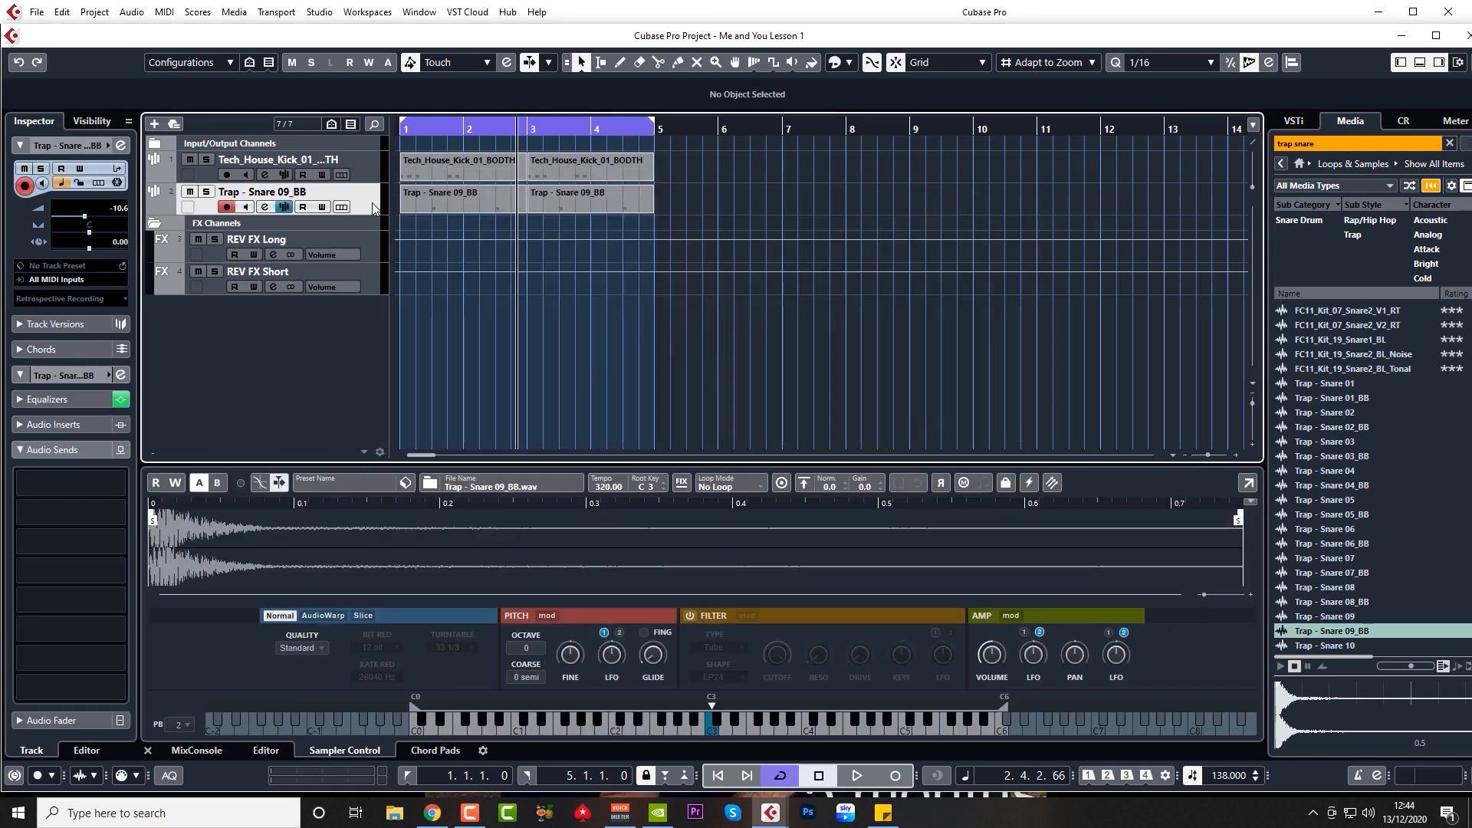
left_click(407, 130)
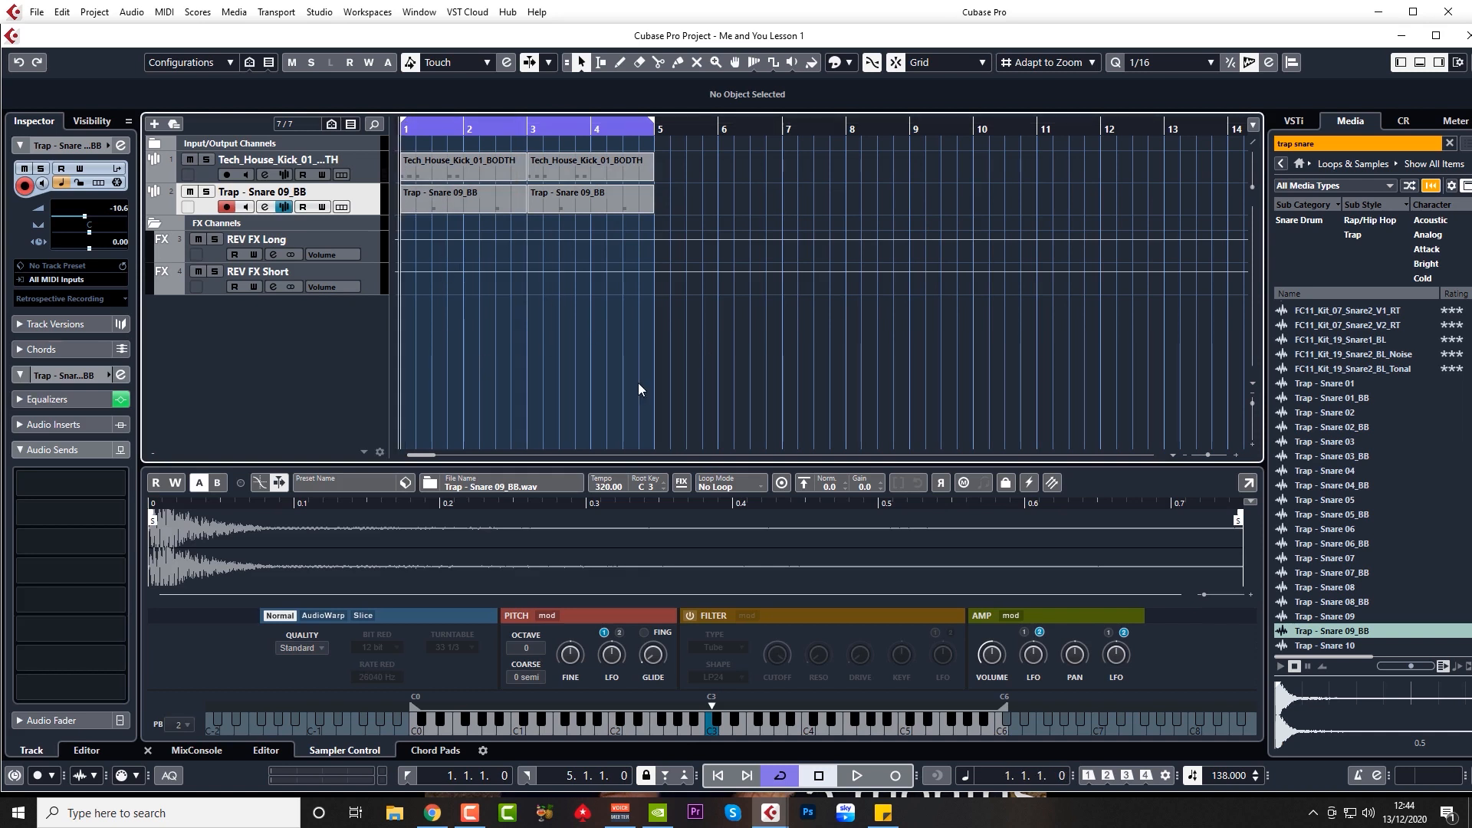
Step: Route the snare's first send to REV FX Short and activate it
key("space")
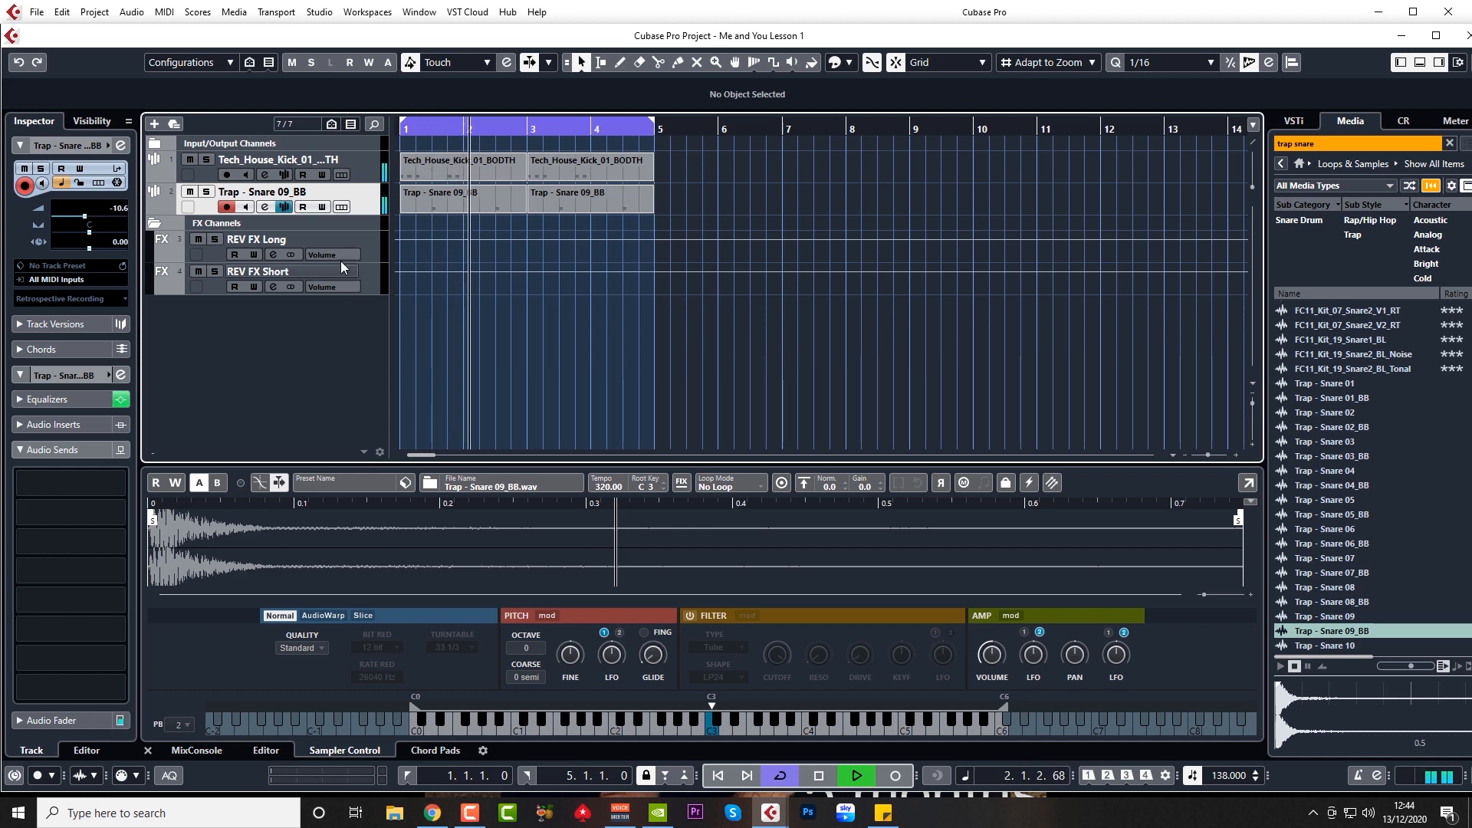
key("space")
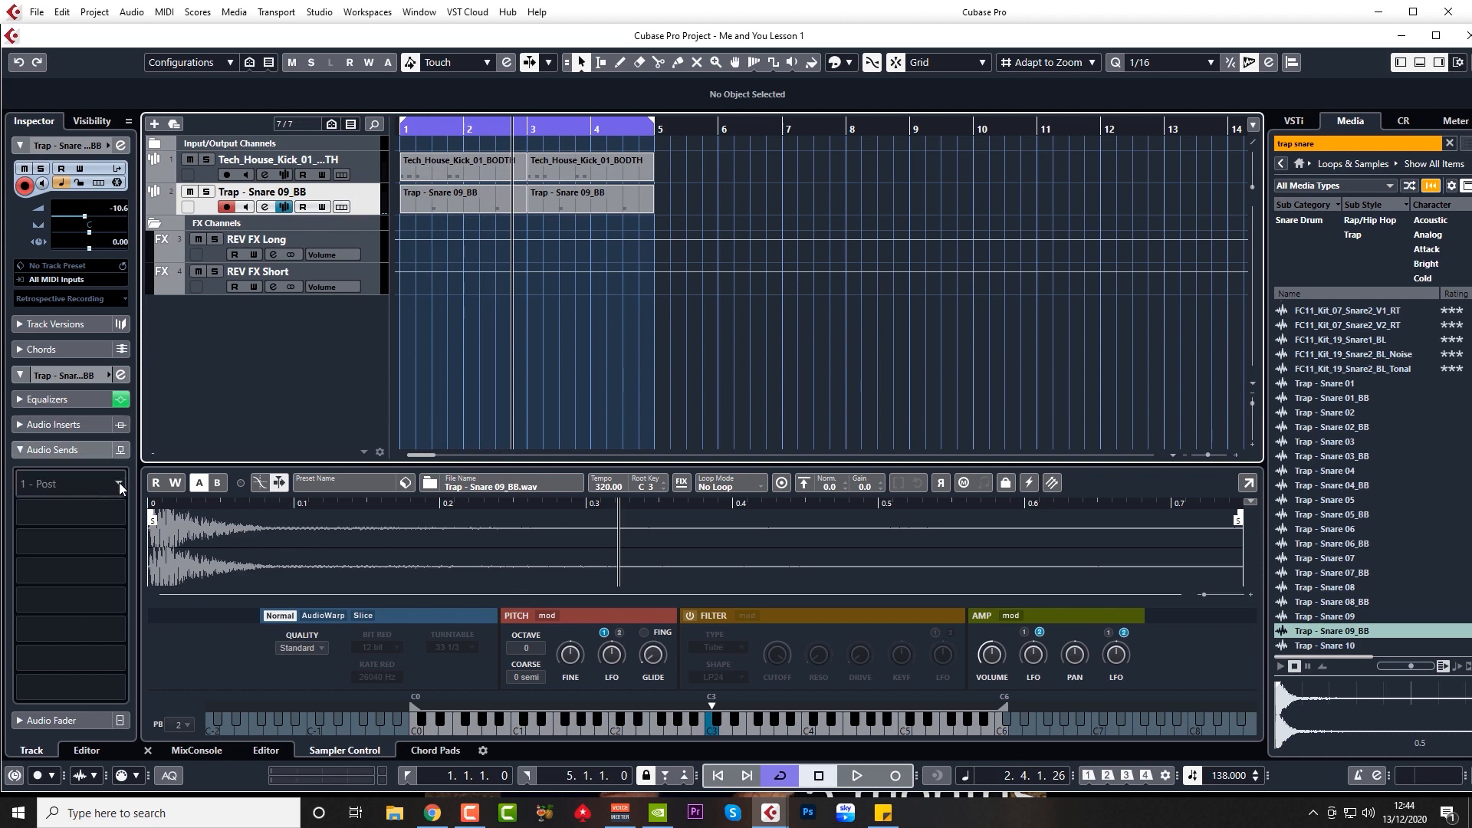
left_click(120, 483)
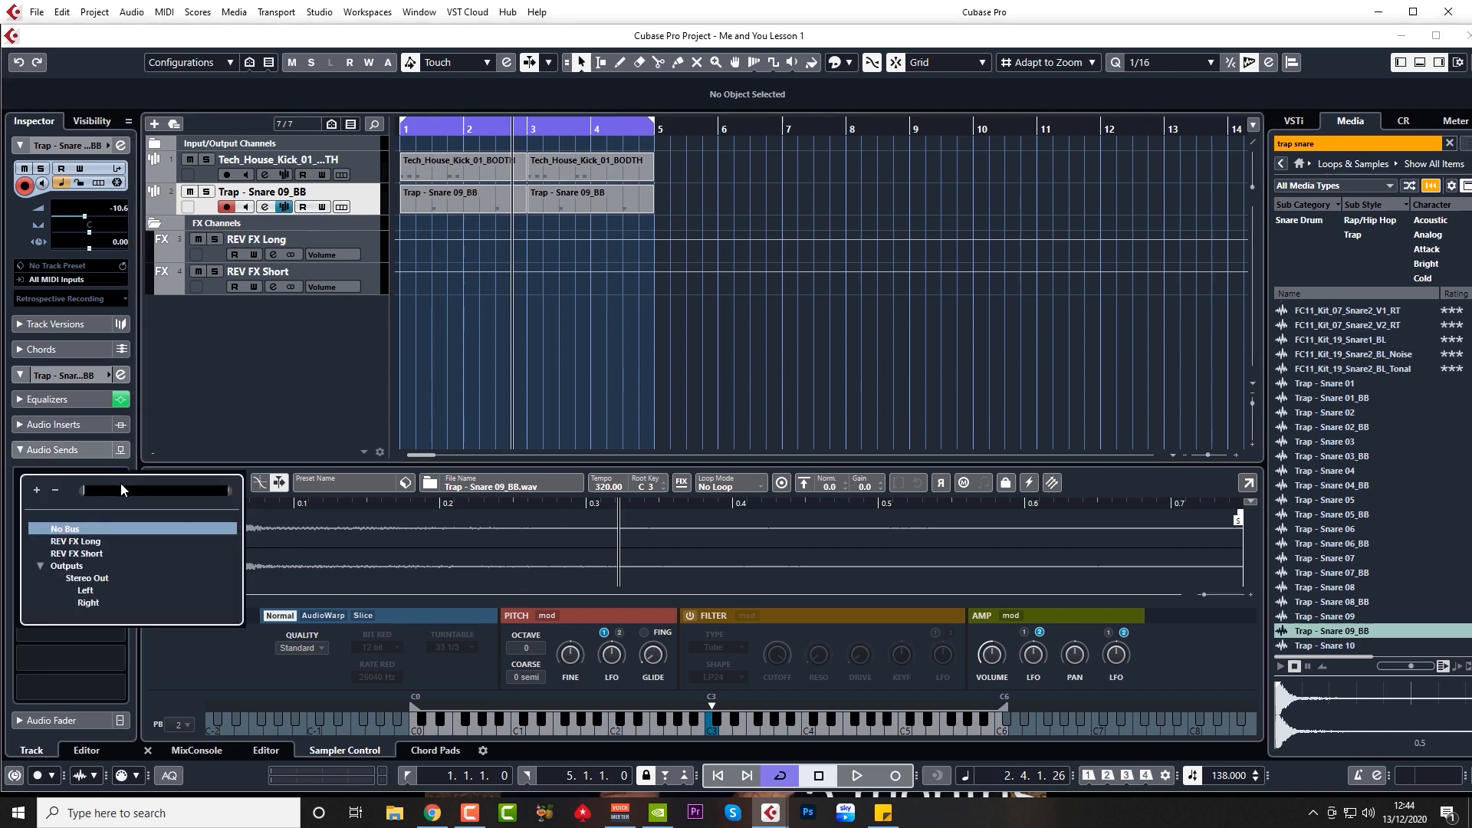
left_click(88, 554)
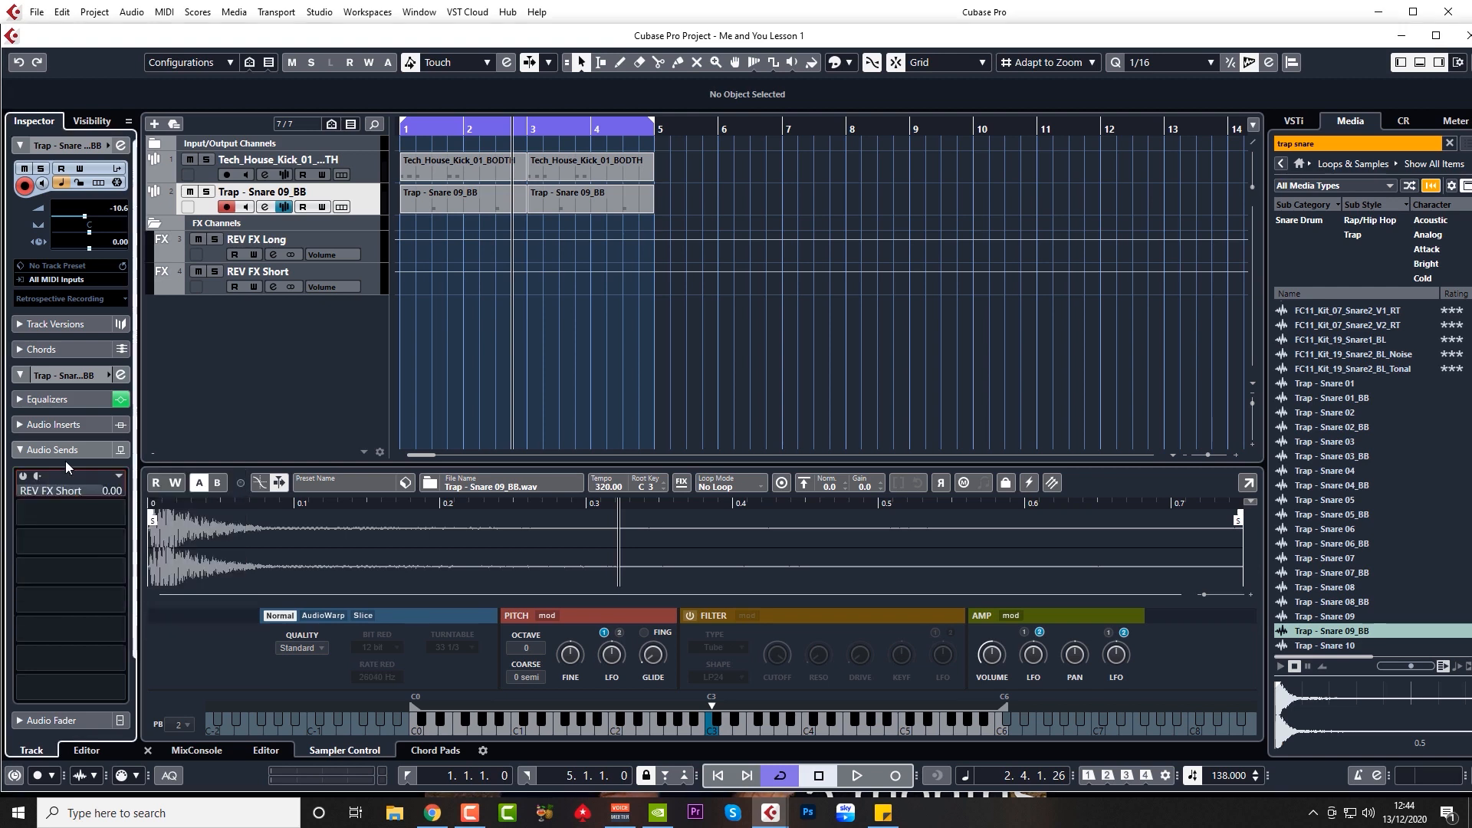
left_click(23, 477)
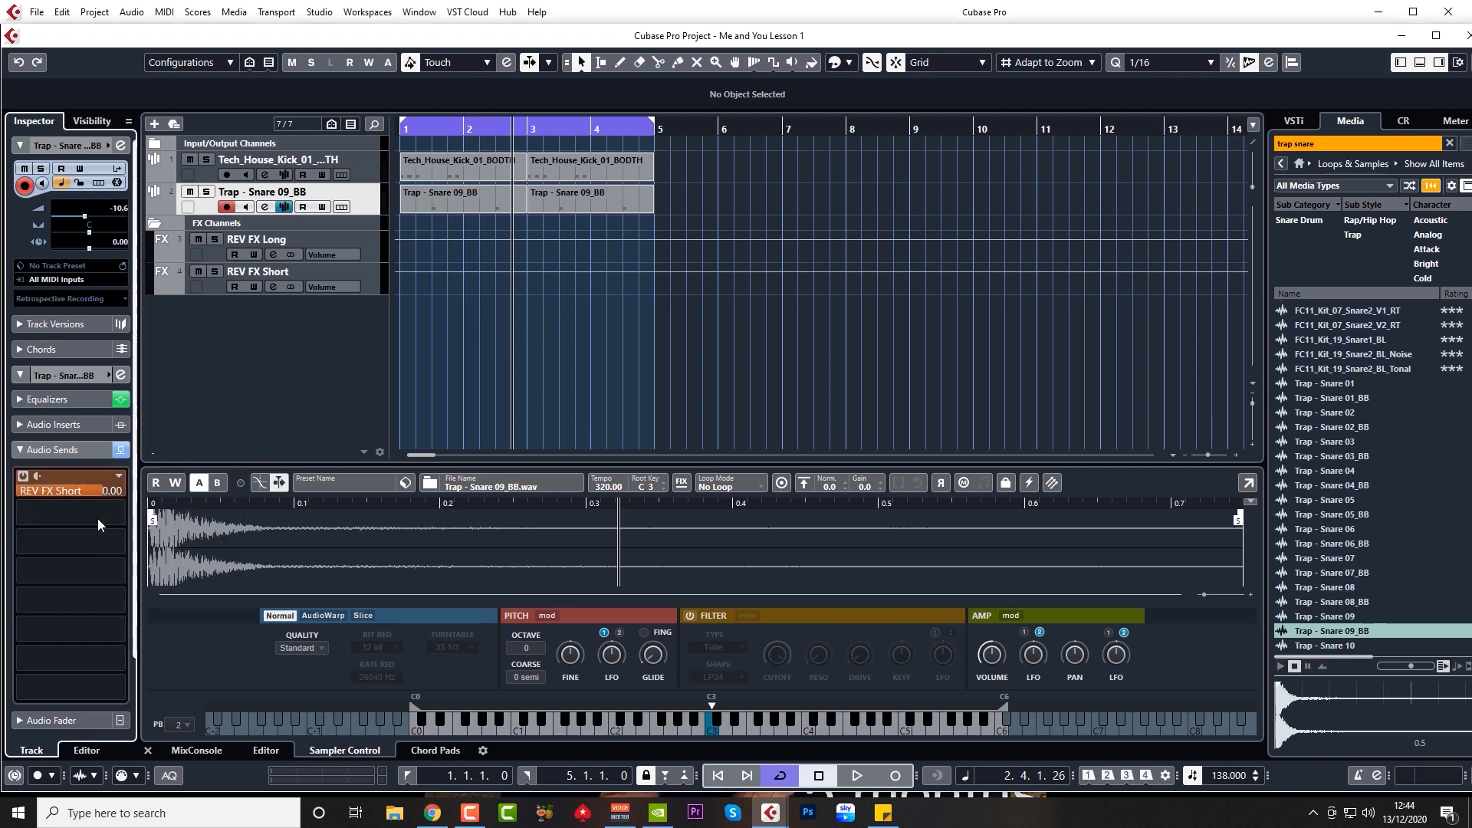
Step: Lower the snare's REV FX Short send to -22.4 dB during playback
left_click(402, 130)
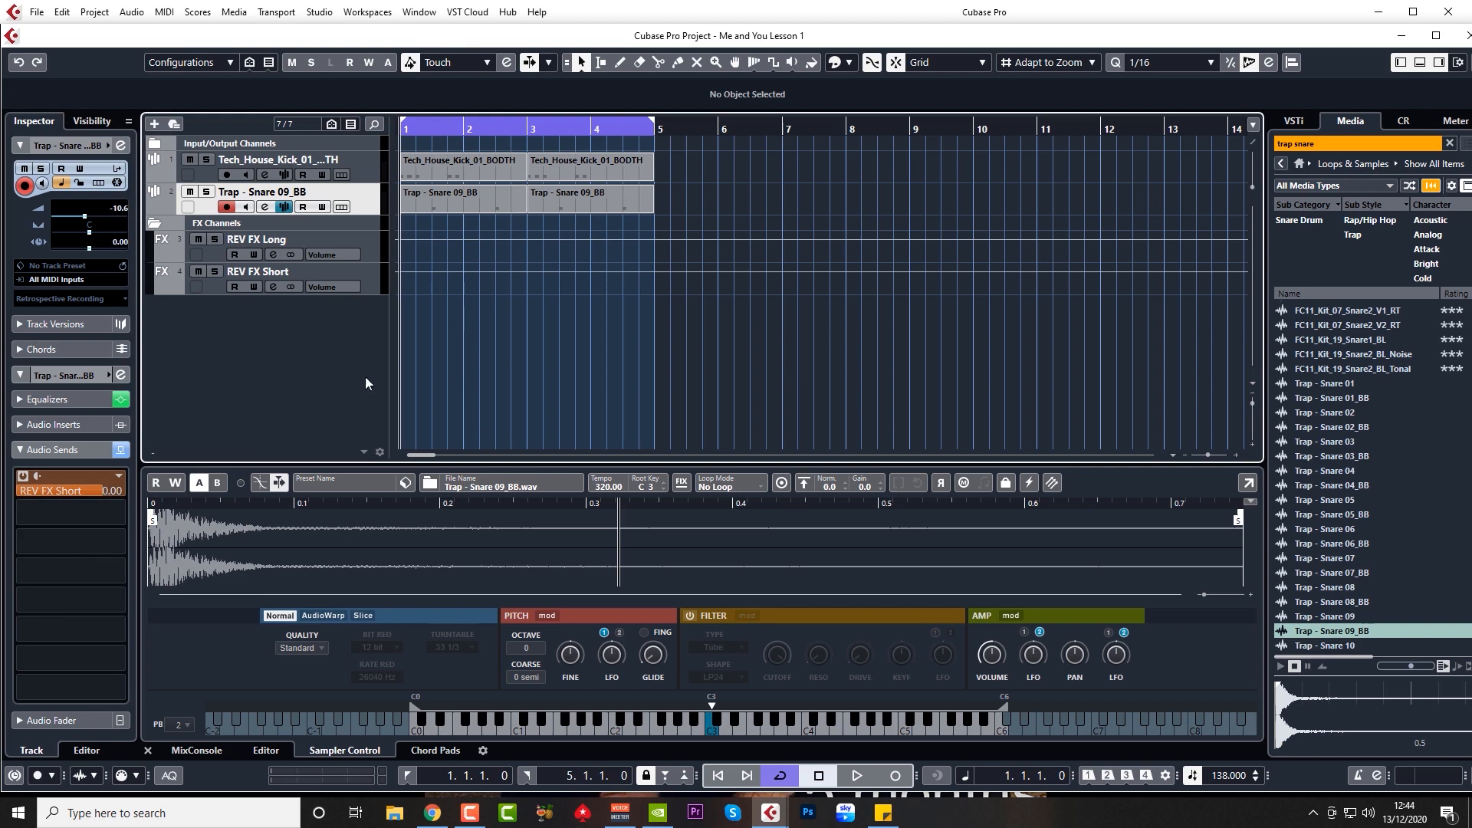
key("space")
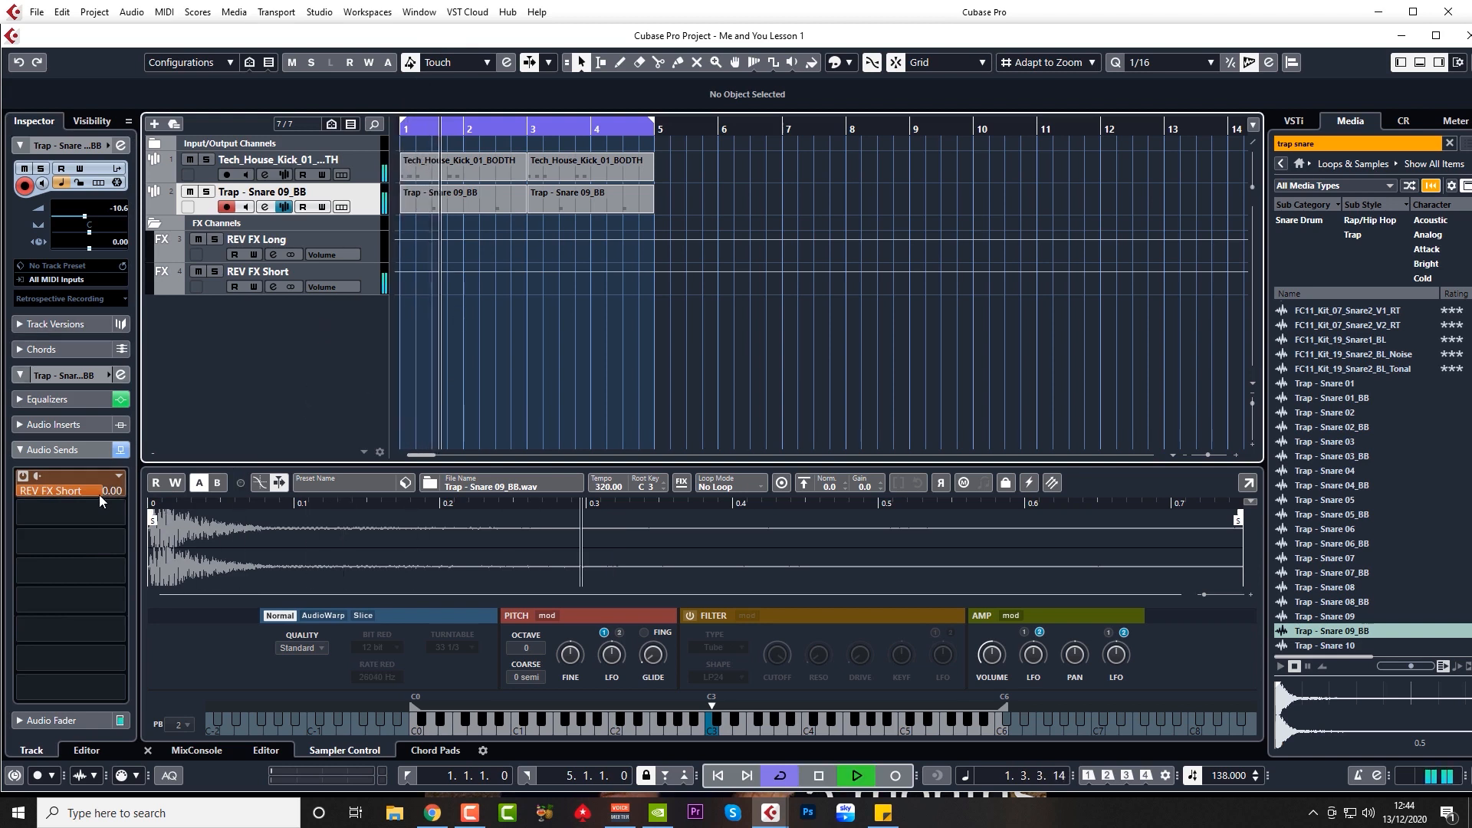
left_click_drag(99, 494, 23, 495)
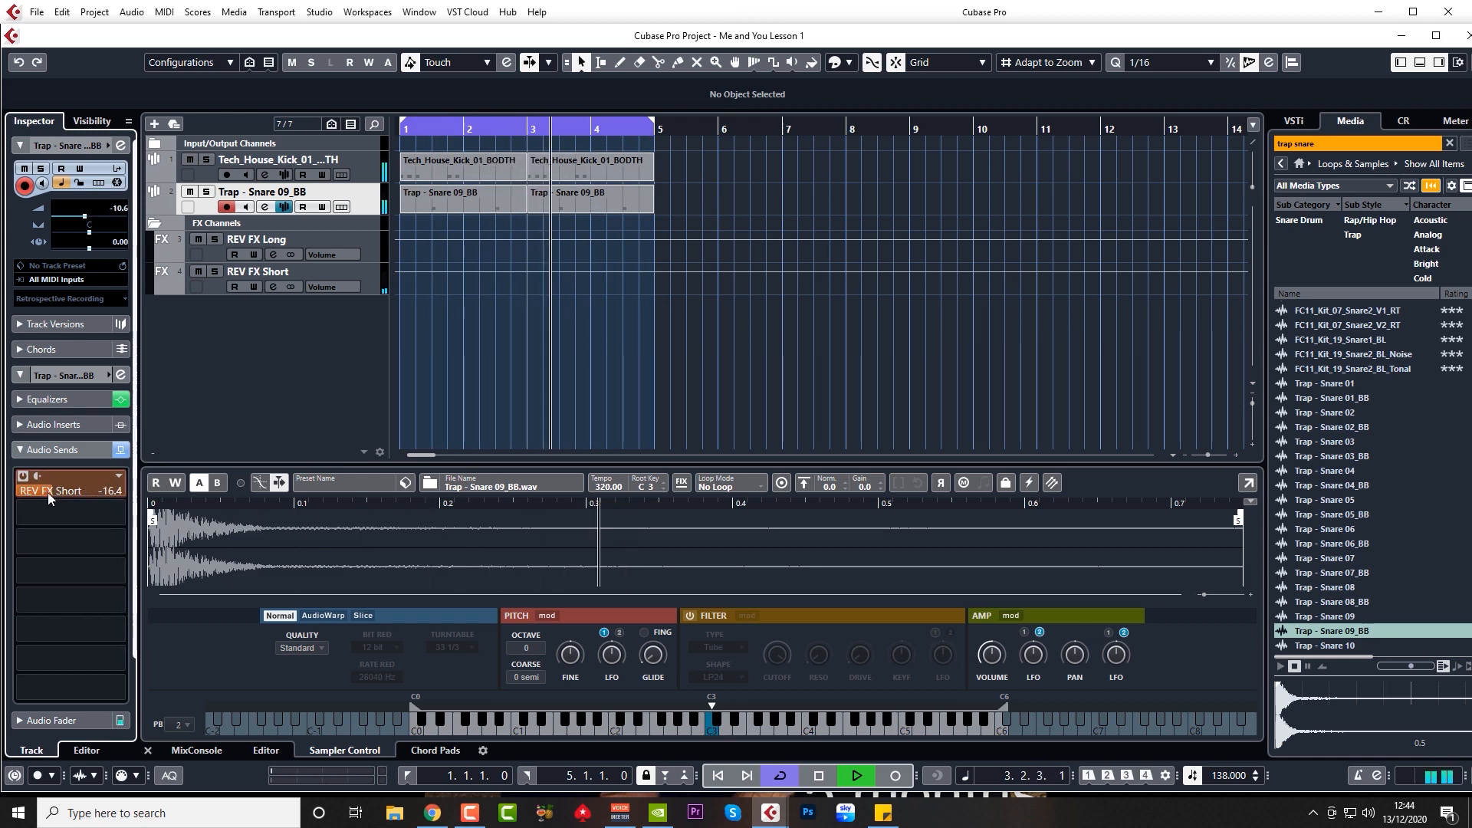
left_click_drag(48, 492, 28, 495)
key("space")
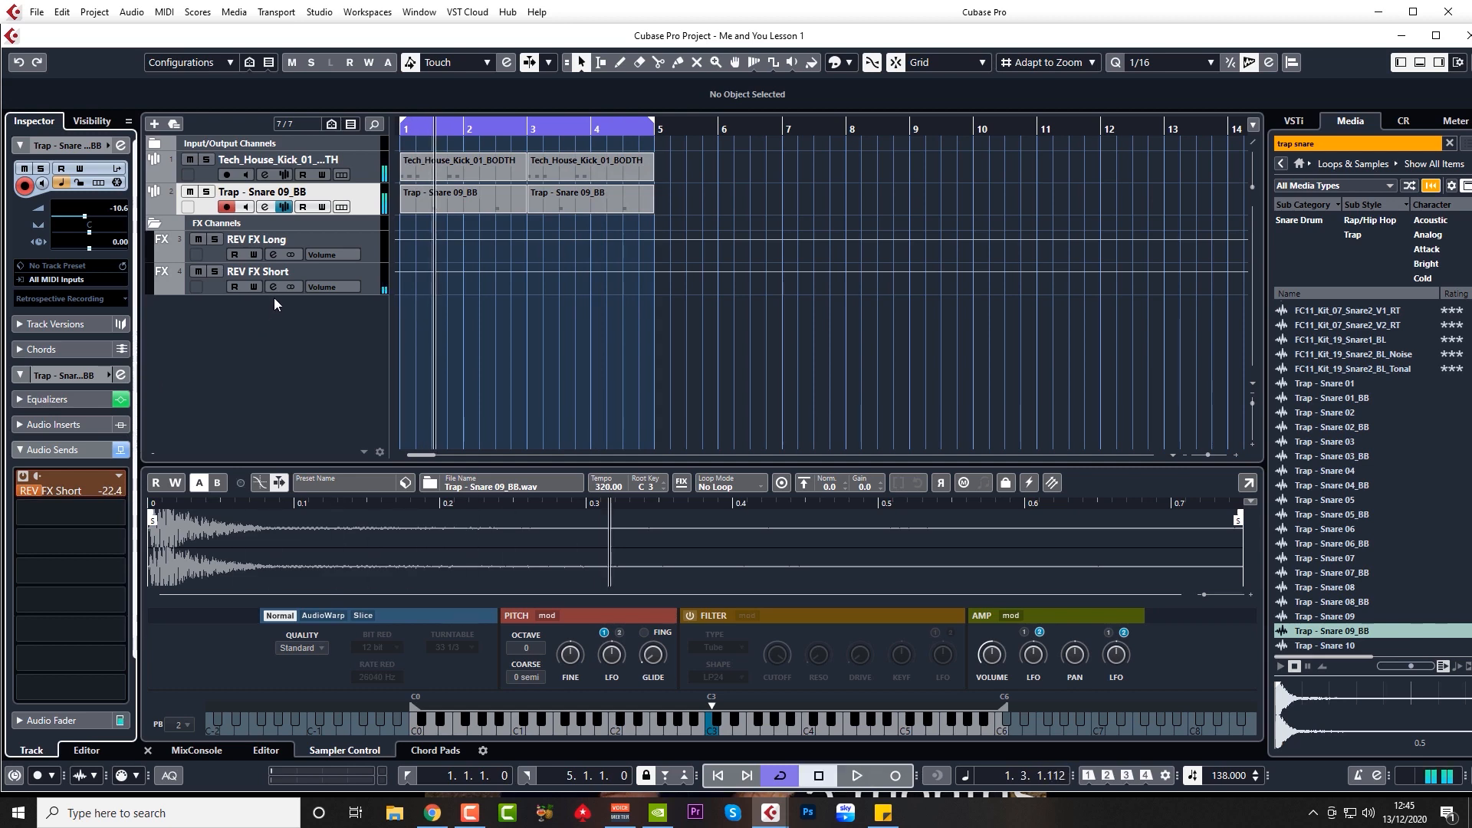
Step: Set REV FX Short's REVelation room size to 54% and ER/Tail to 75%, then close its windows
left_click(274, 286)
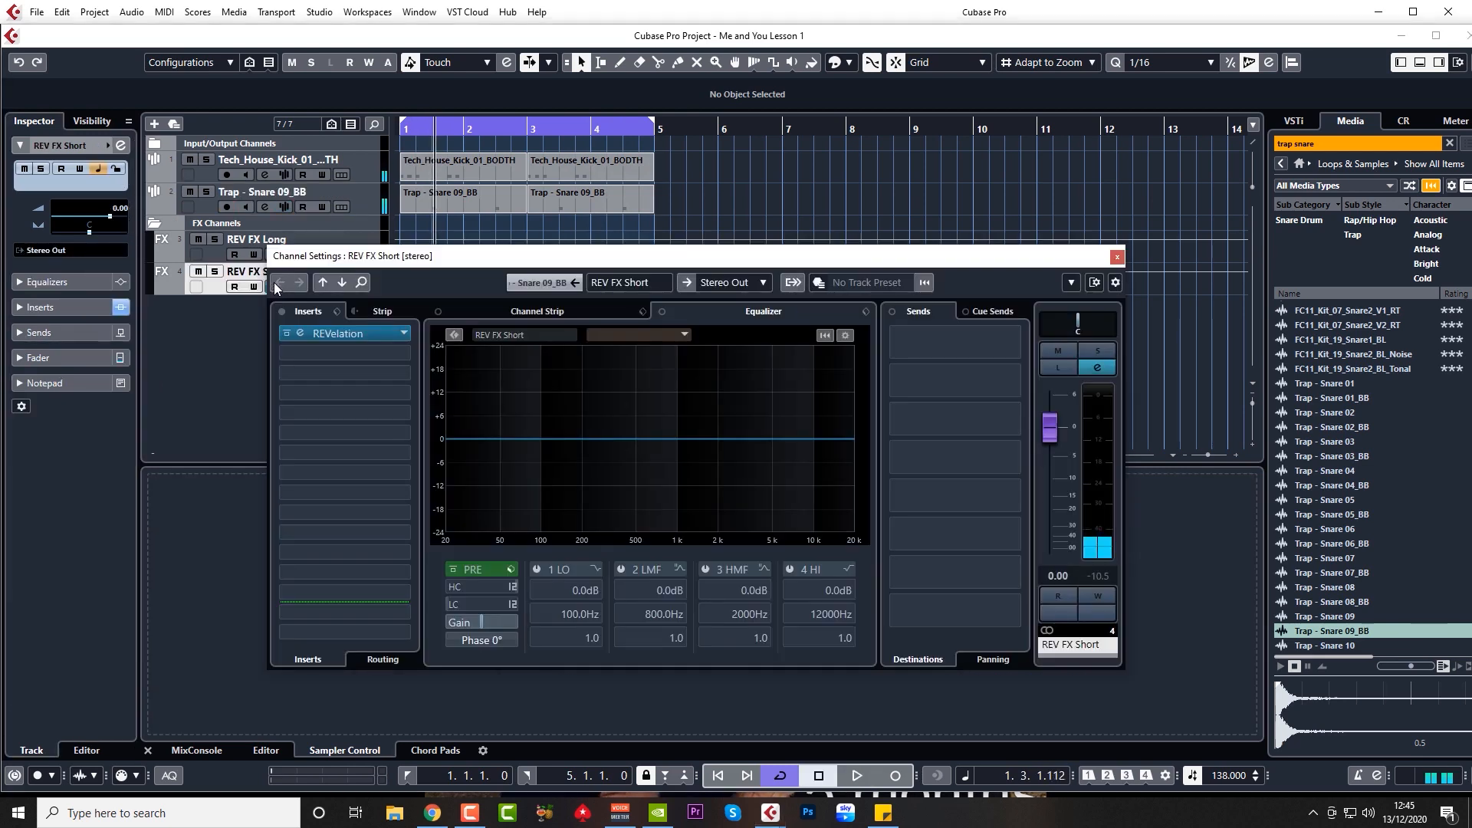
left_click(300, 331)
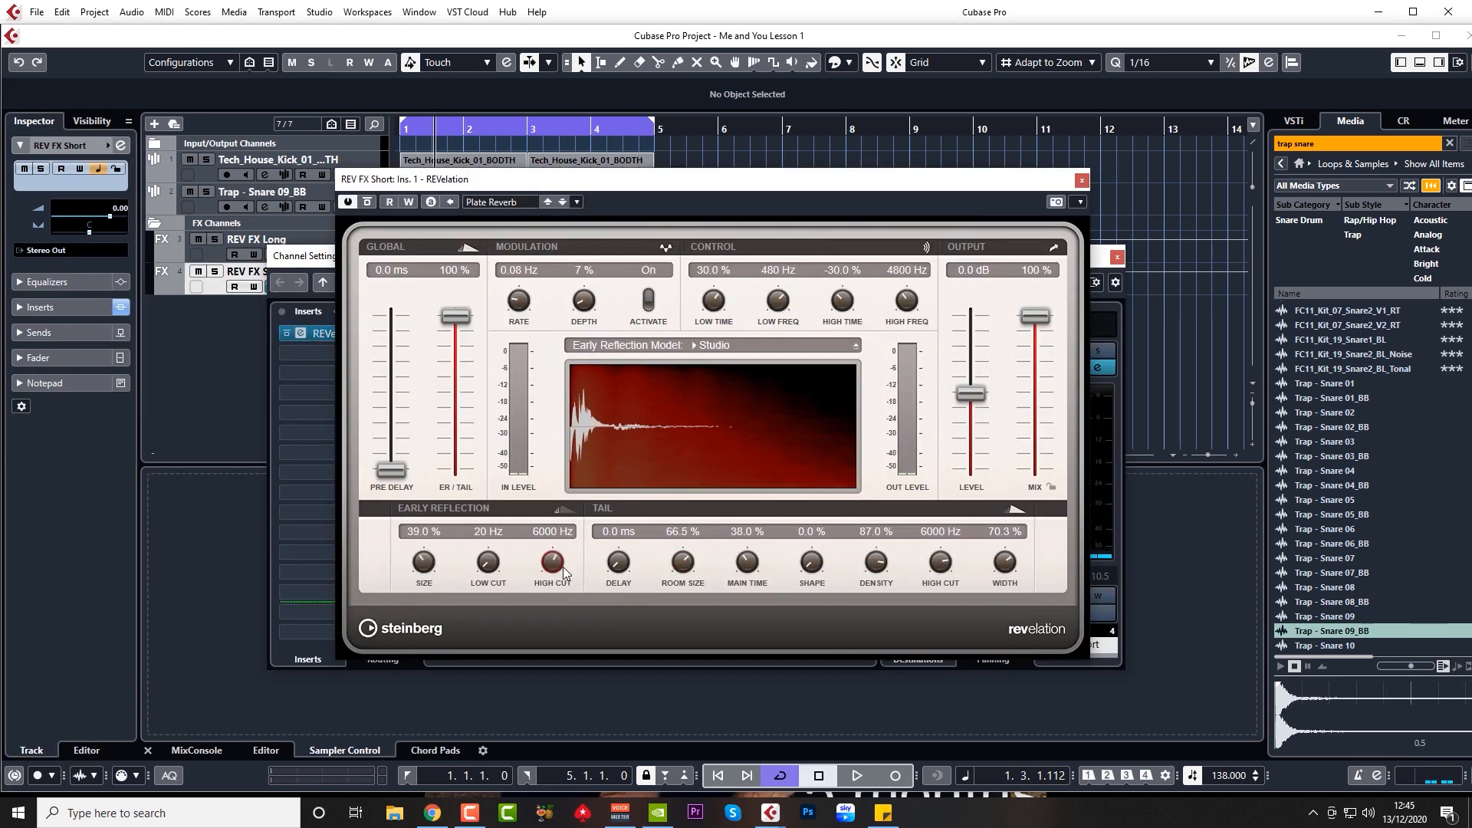
left_click_drag(688, 568, 746, 571)
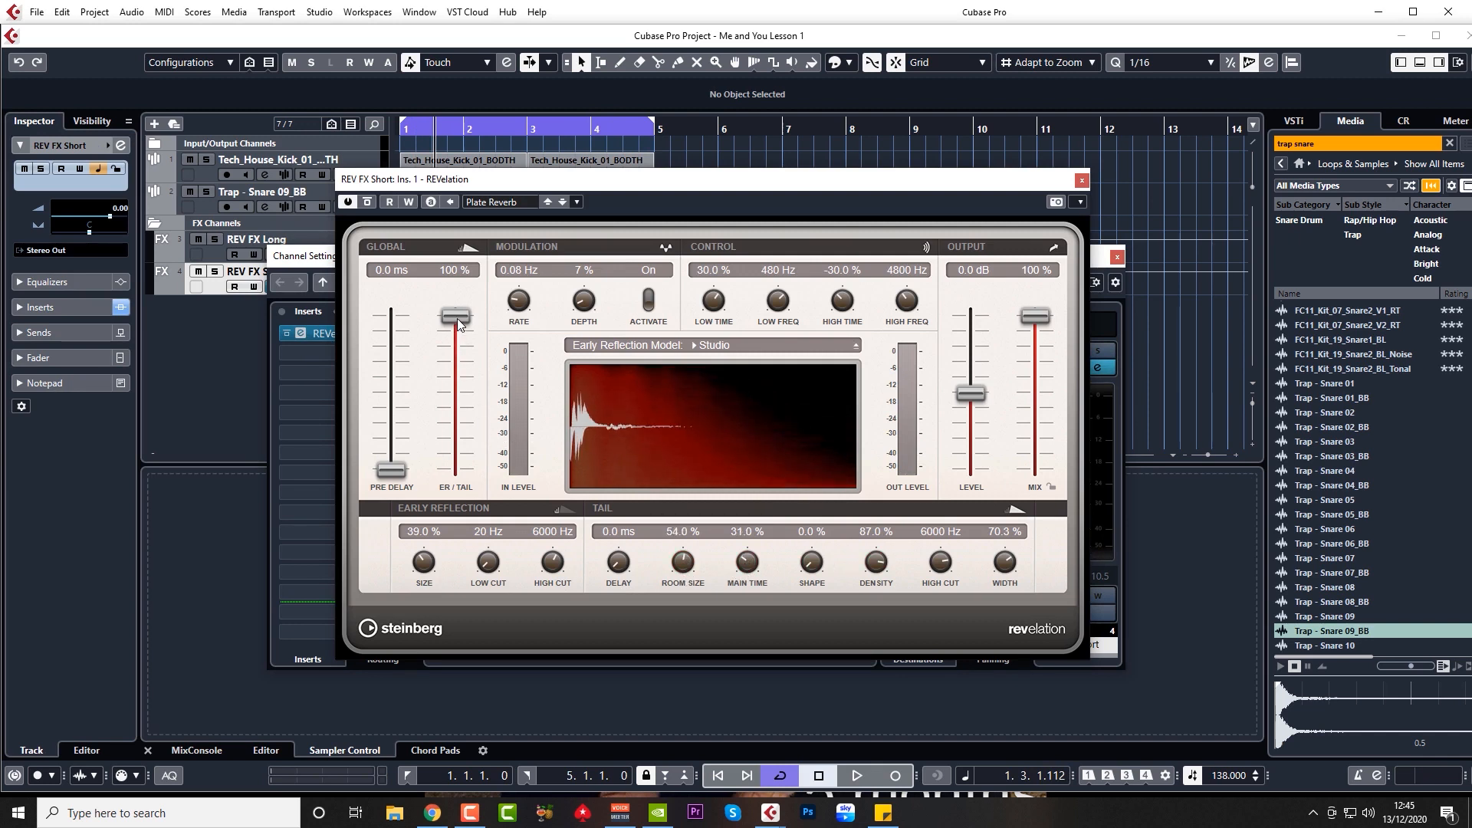
left_click_drag(458, 323, 460, 363)
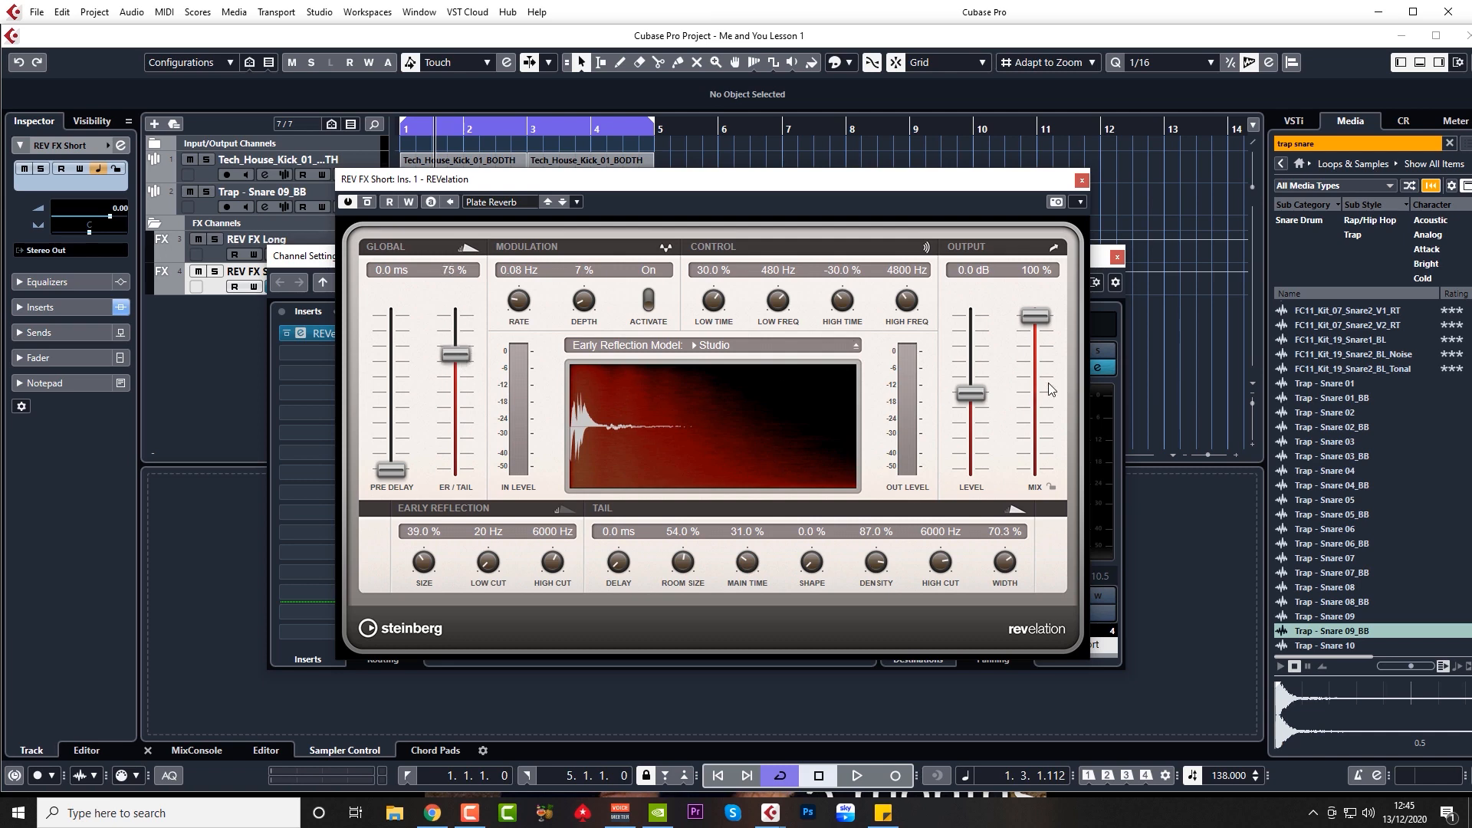
key("space")
left_click(1082, 181)
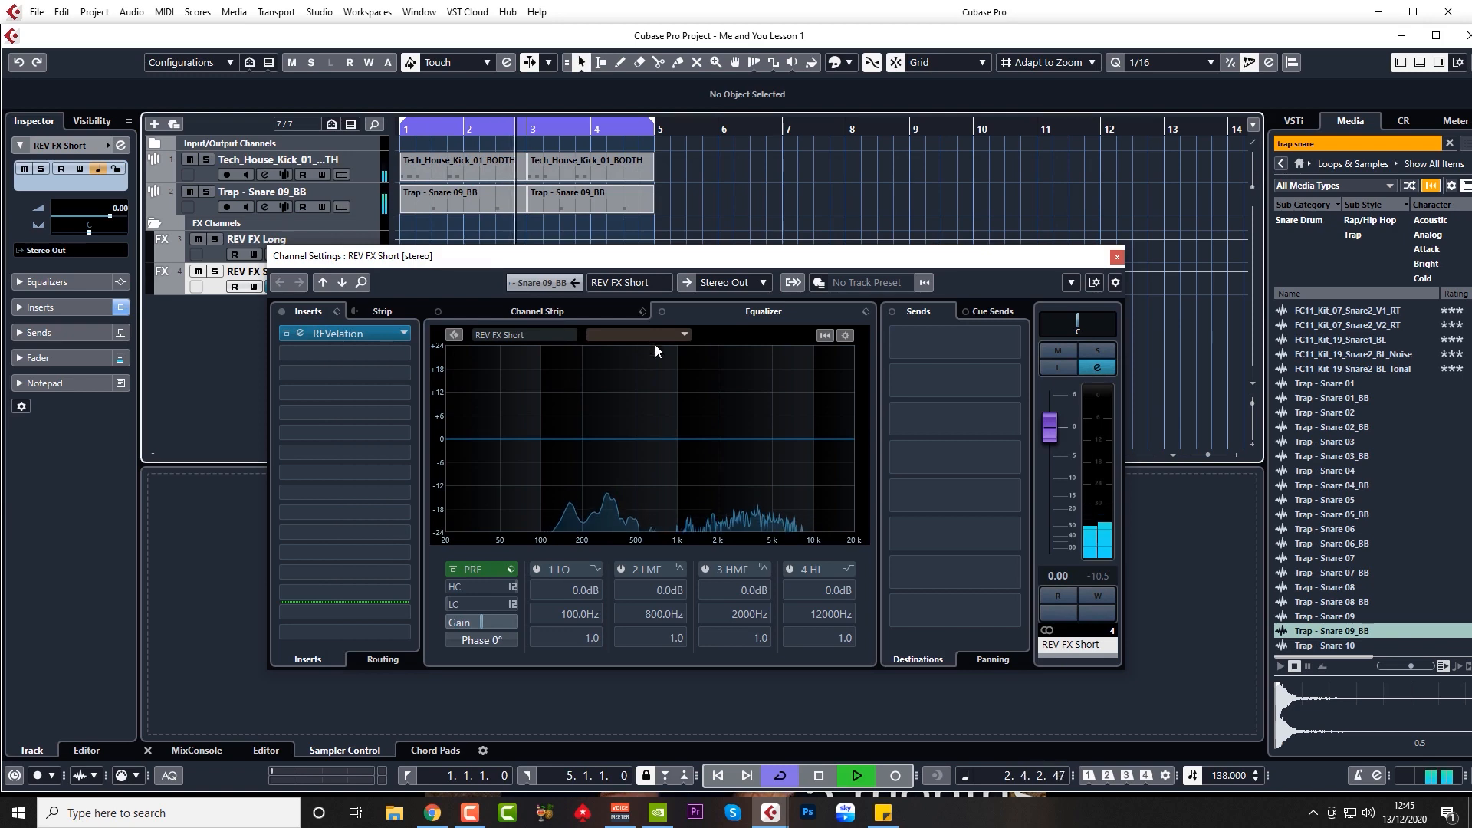
left_click(1118, 258)
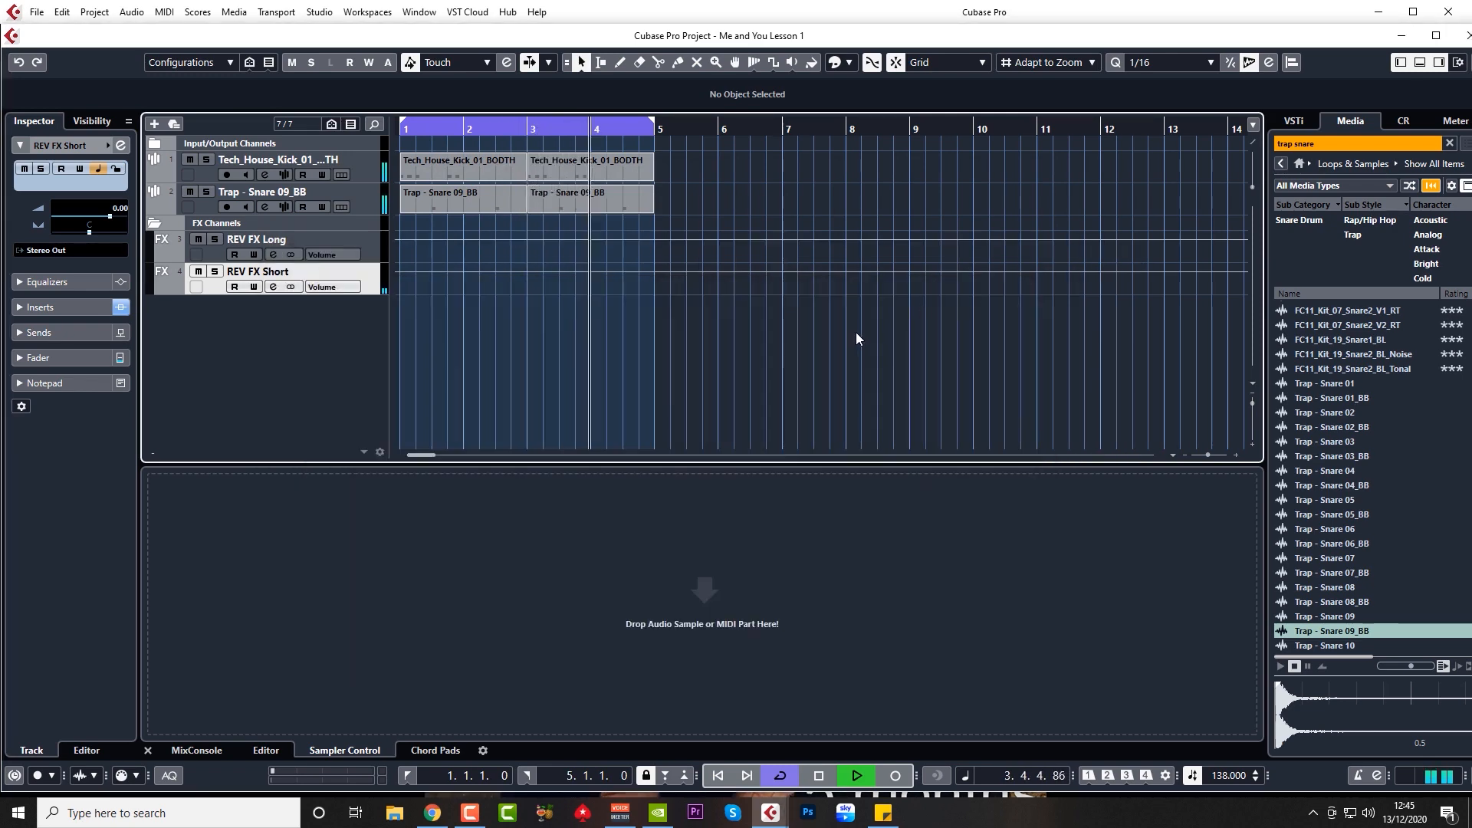
key("space")
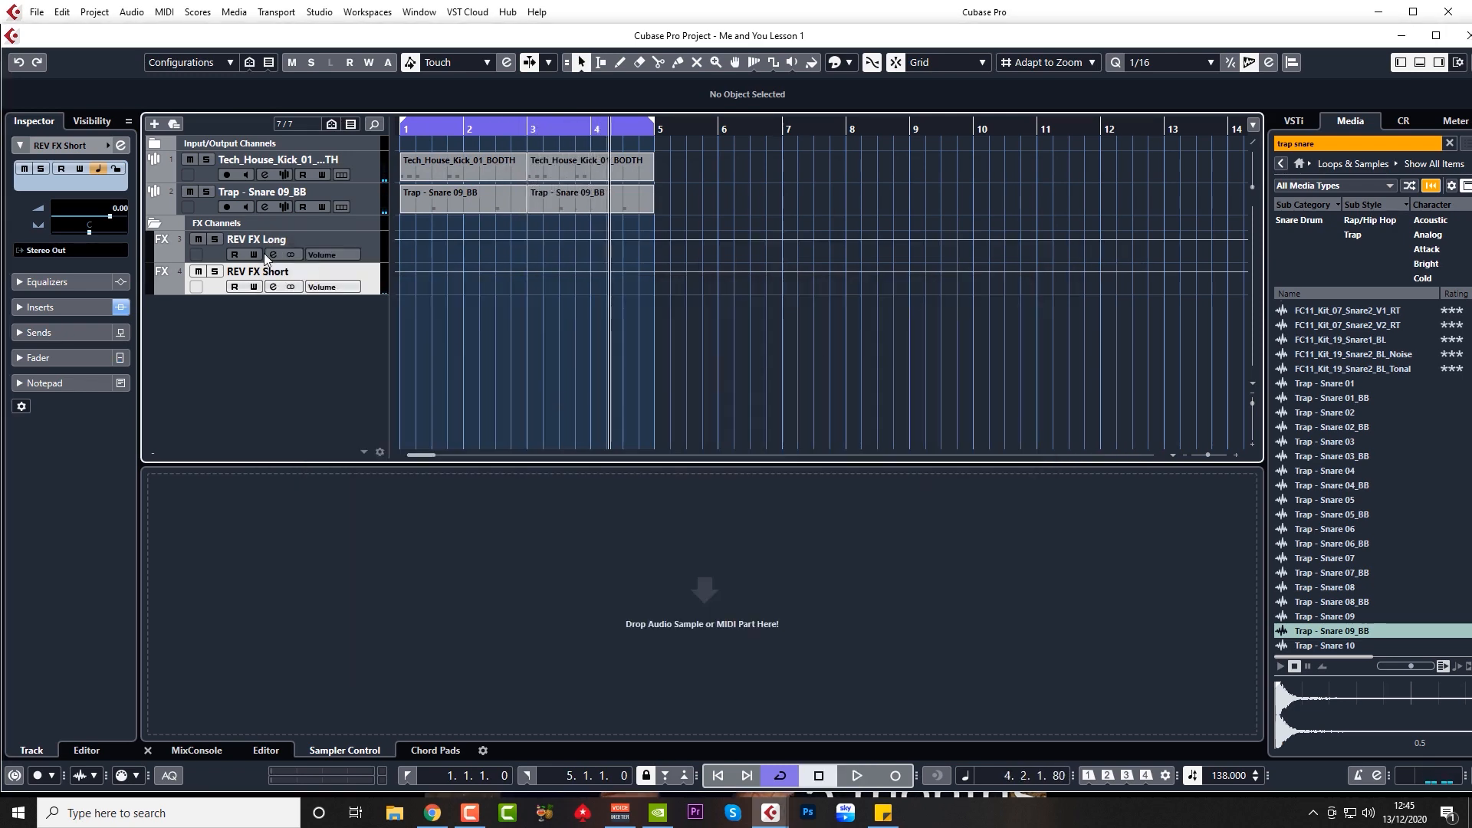
left_click(272, 256)
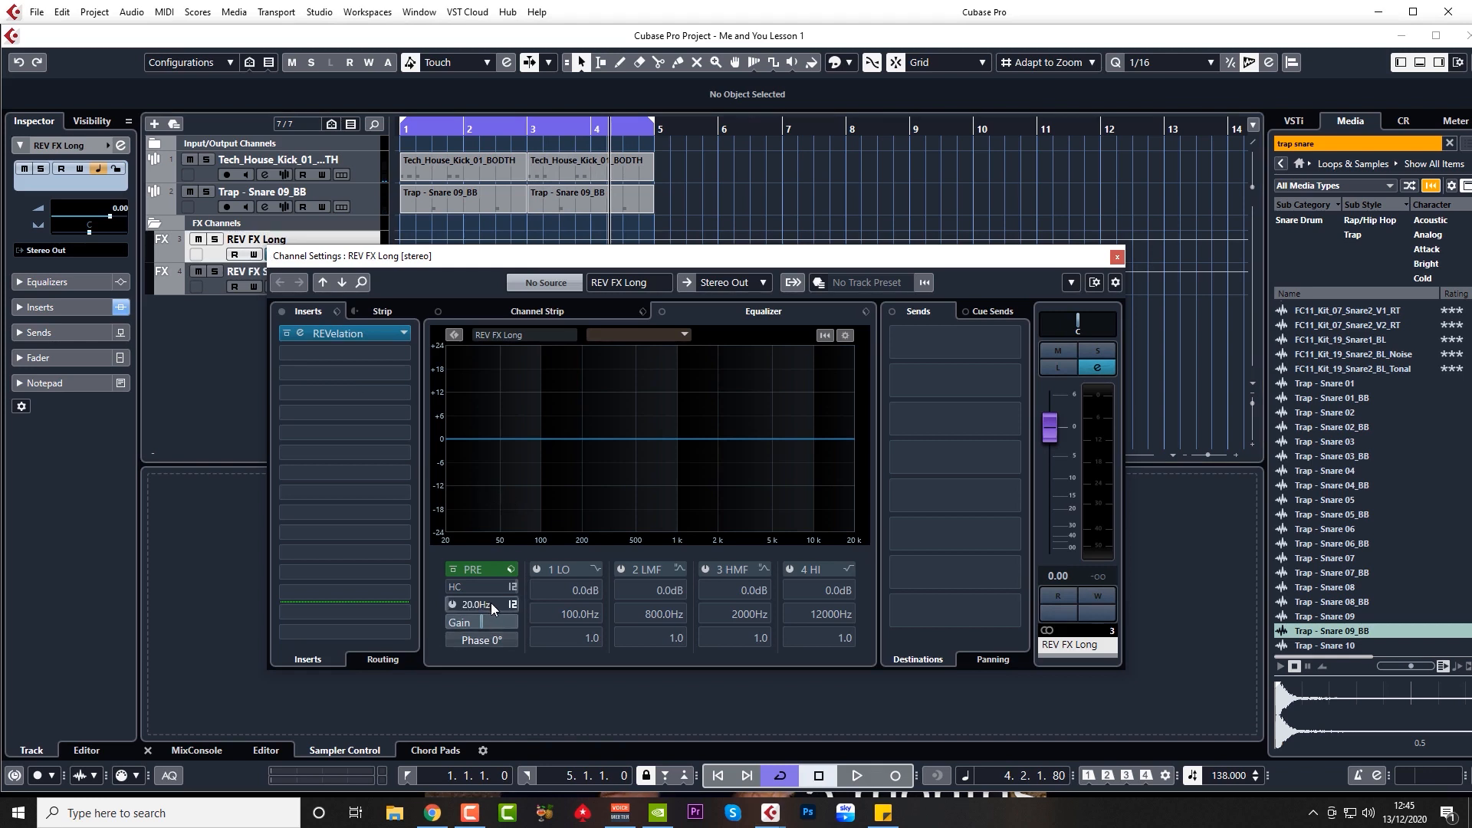
left_click_drag(491, 603, 503, 458)
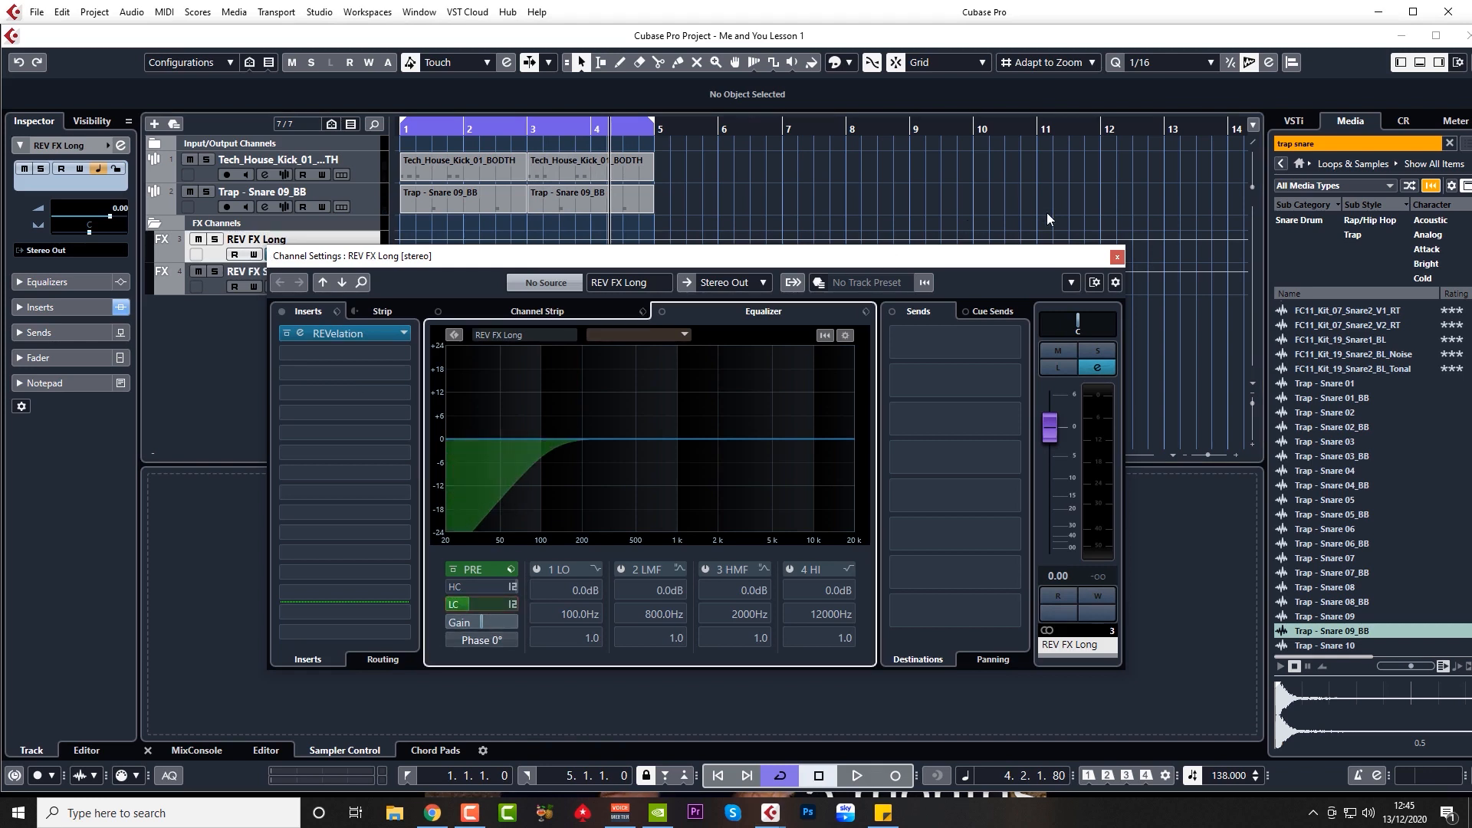
left_click(1118, 256)
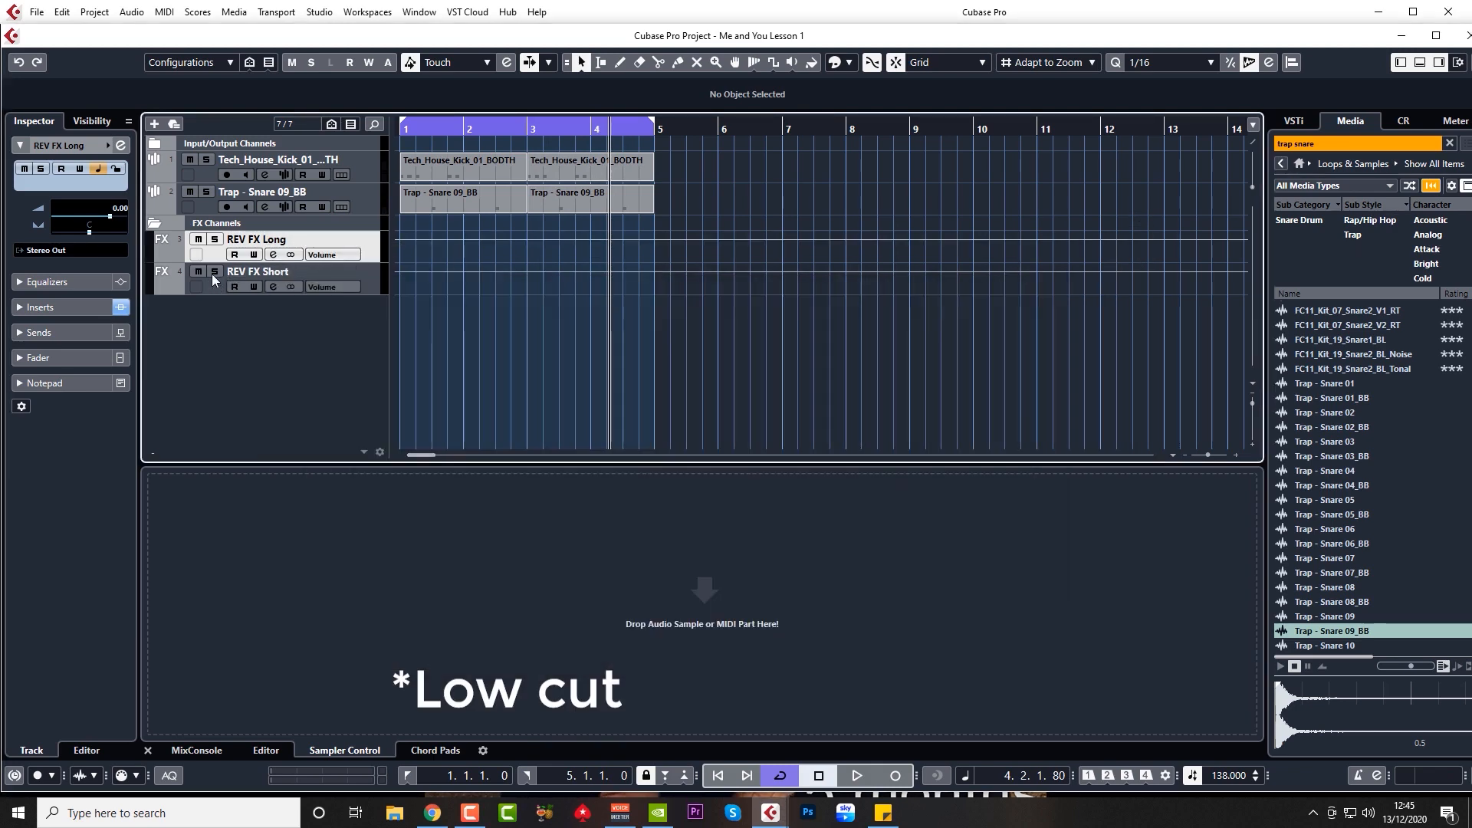
Step: Enable a 105 Hz low cut on REV FX Short and play back the filtered reverbs
left_click(272, 287)
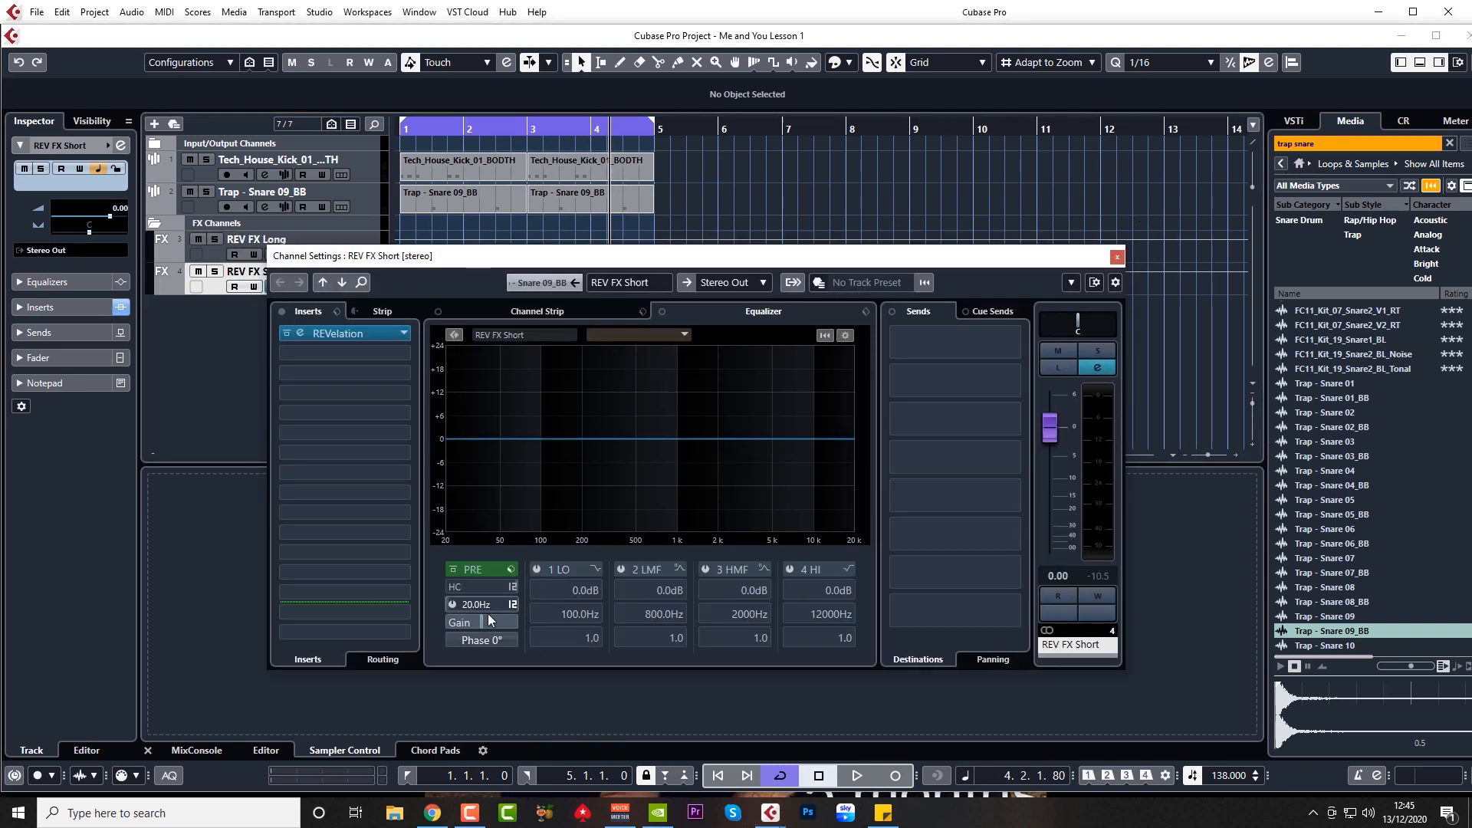
left_click_drag(482, 608, 499, 473)
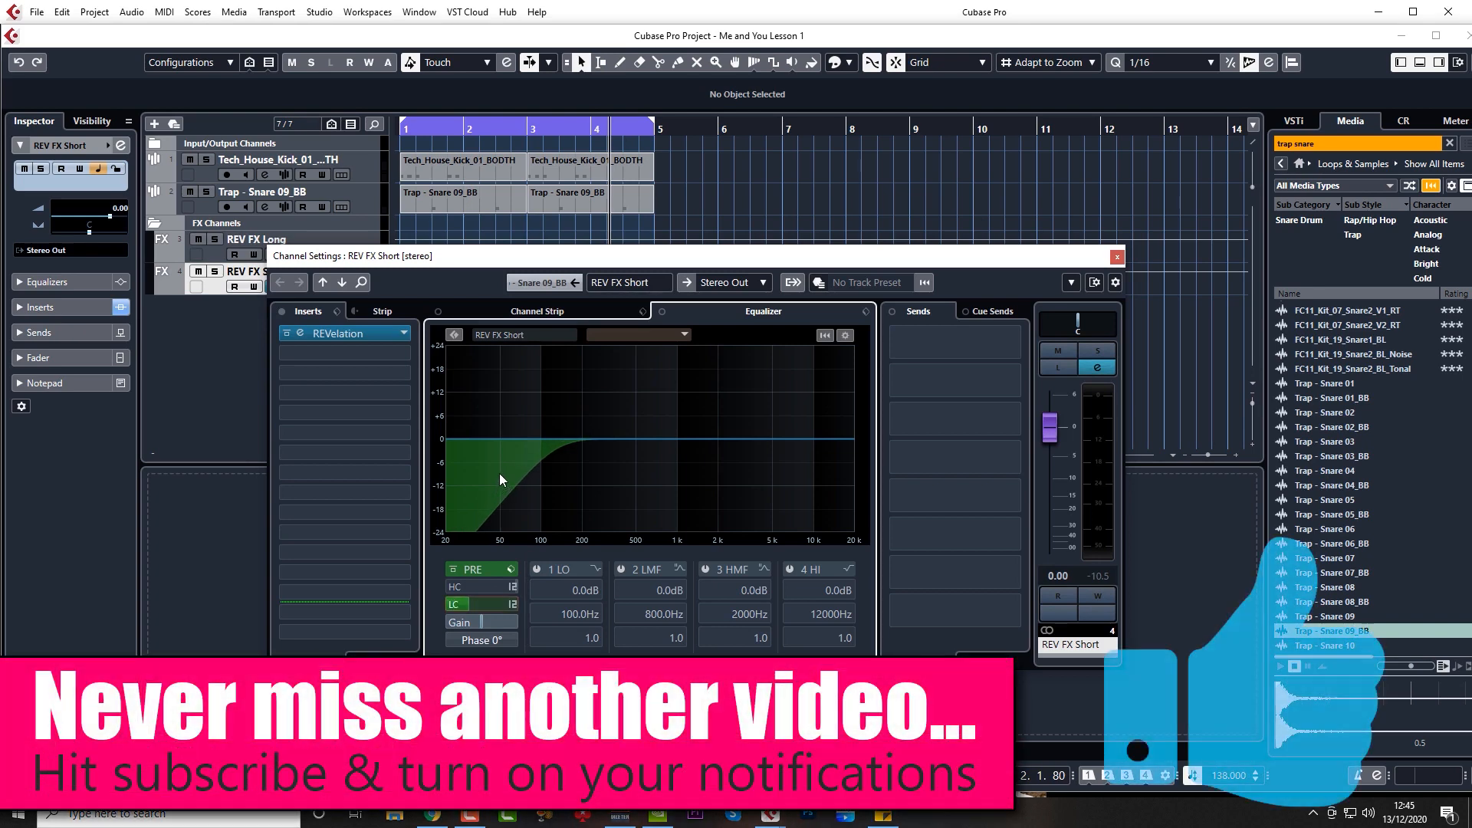
left_click(1117, 257)
key("space")
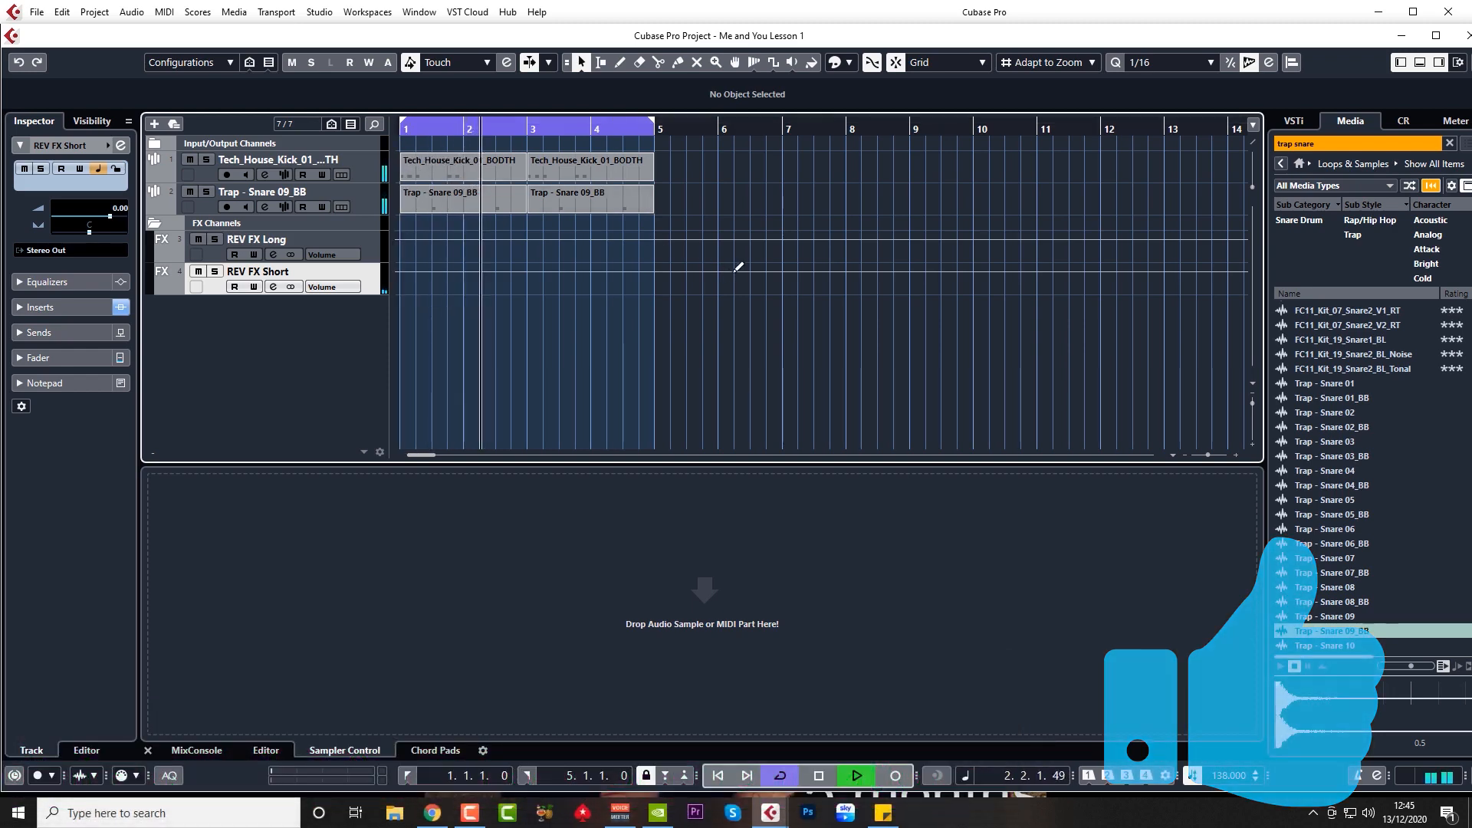
Step: Stop playback and rename the first track 'Kick' and the second track 'Snare'
key("space")
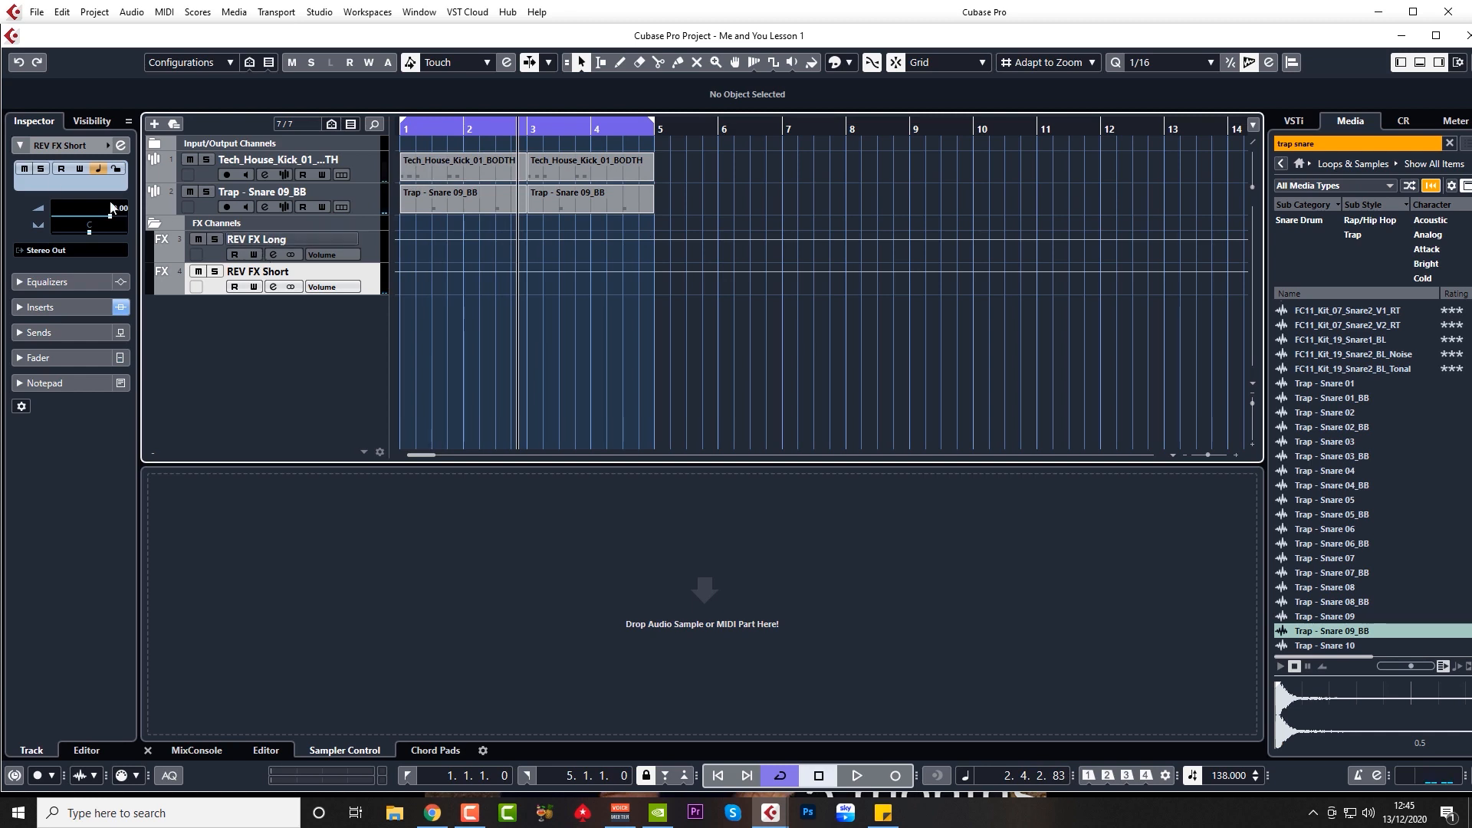
double_click(310, 160)
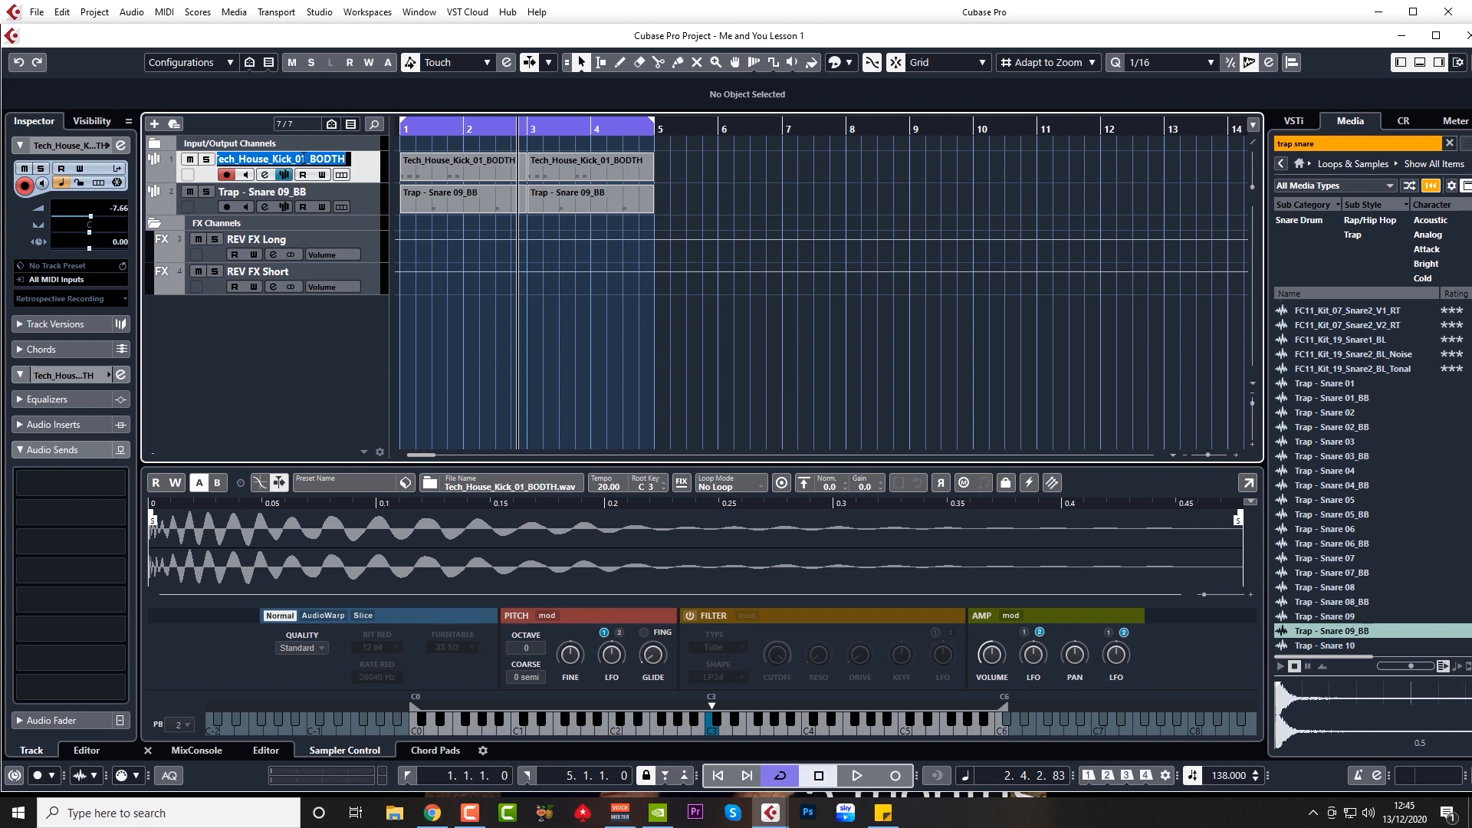
type("Kick")
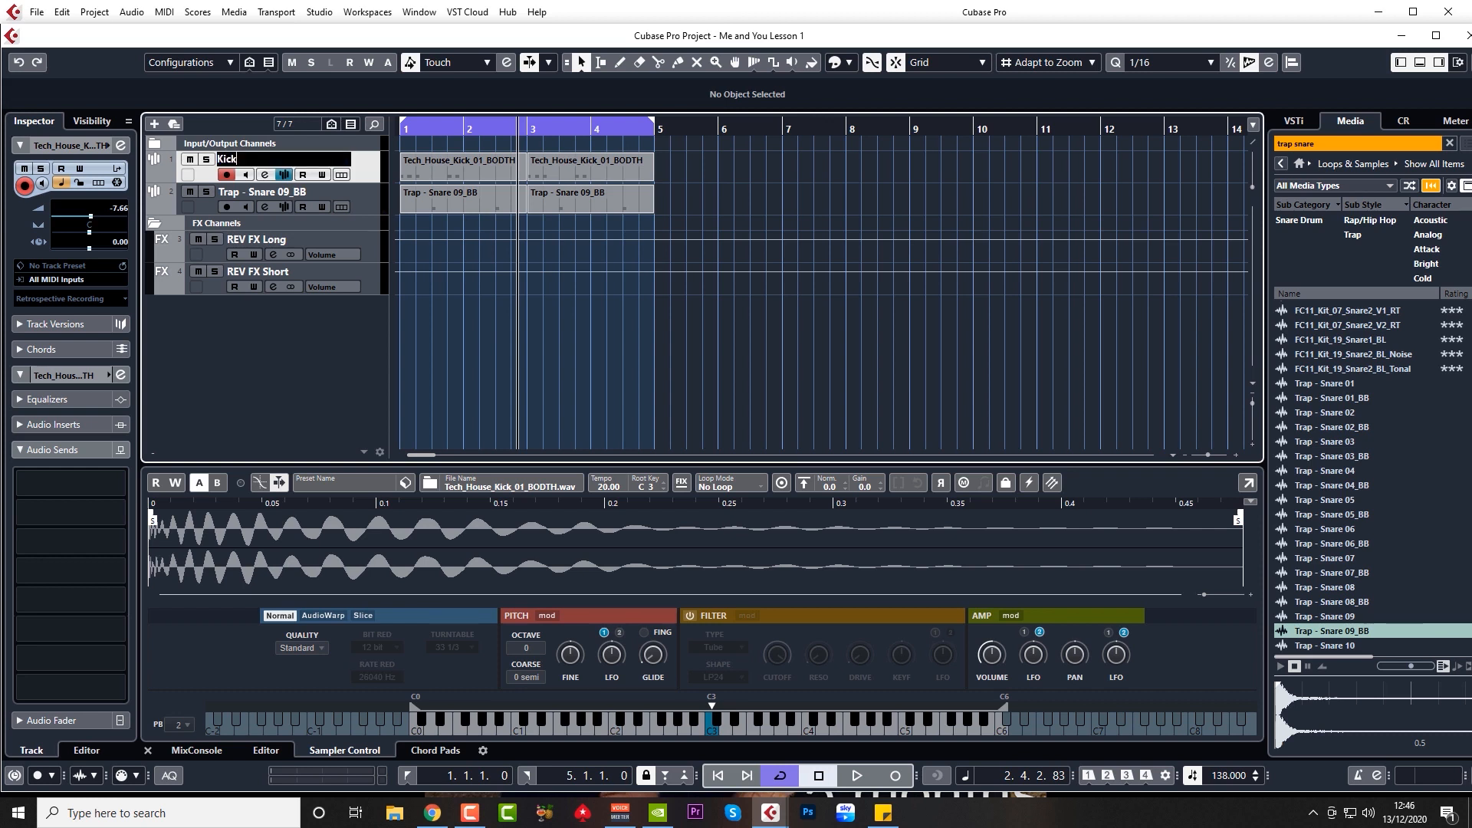
key("Return")
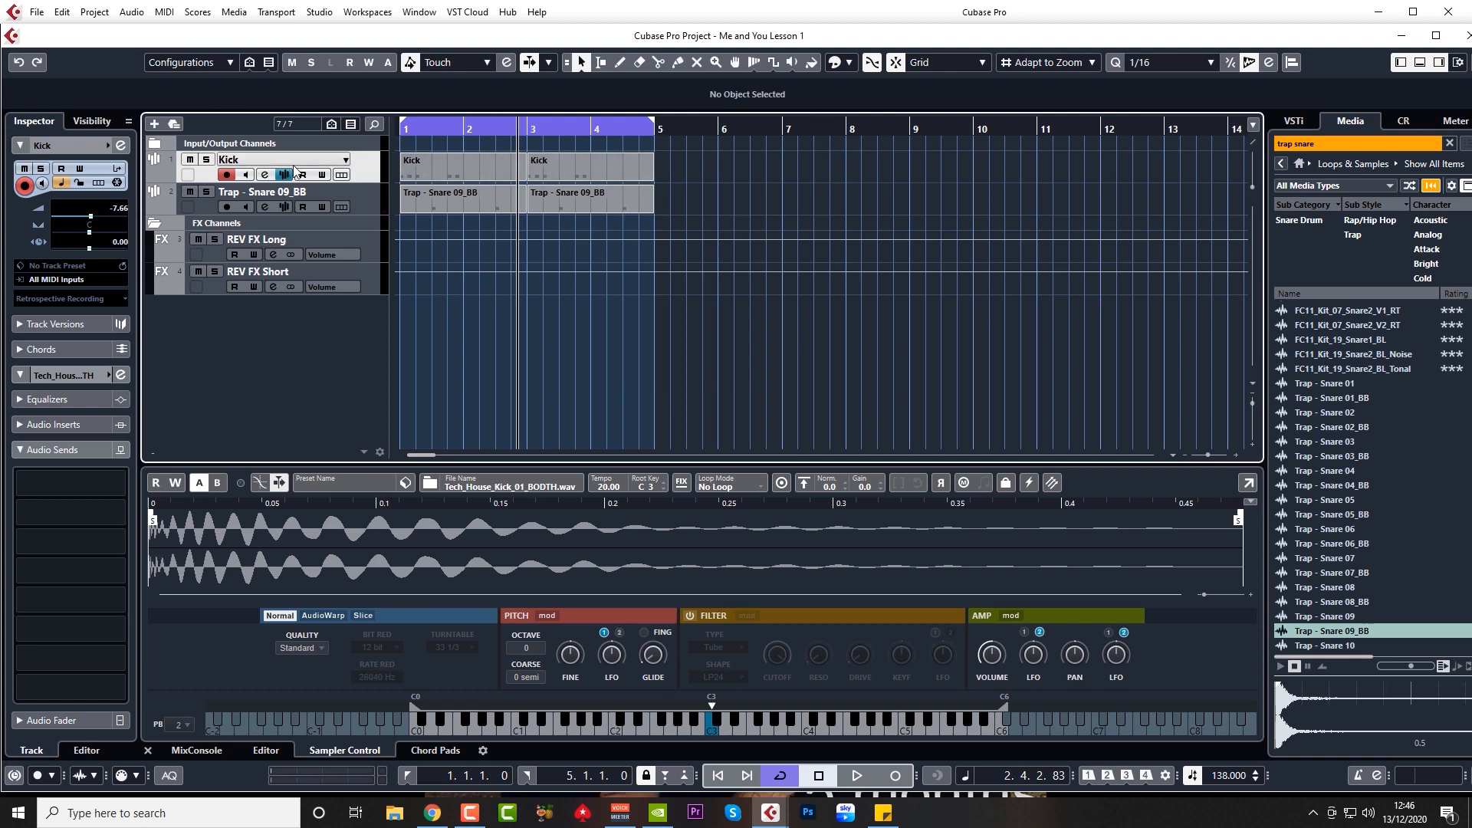
double_click(282, 193)
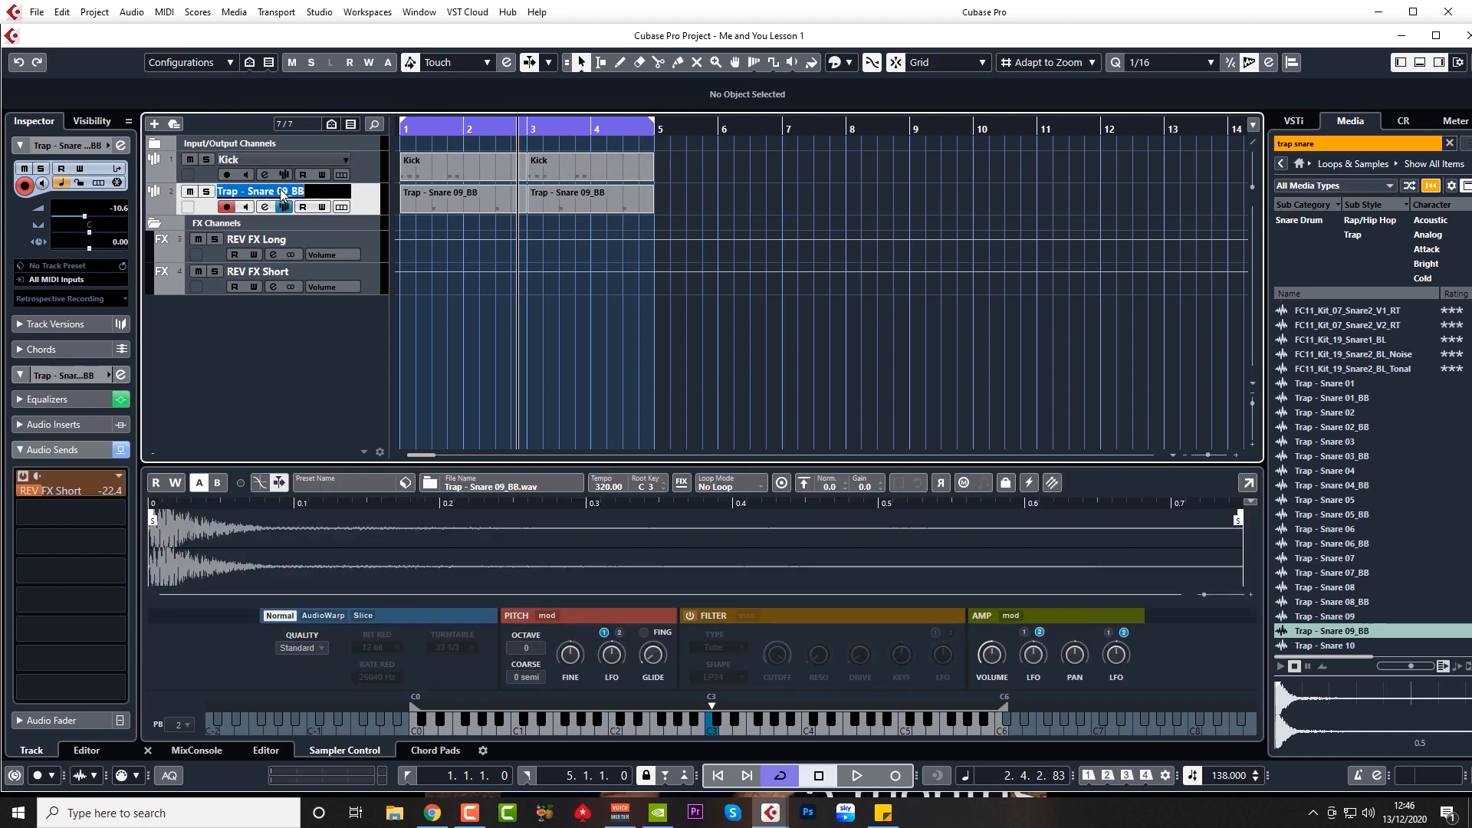
type("Snare")
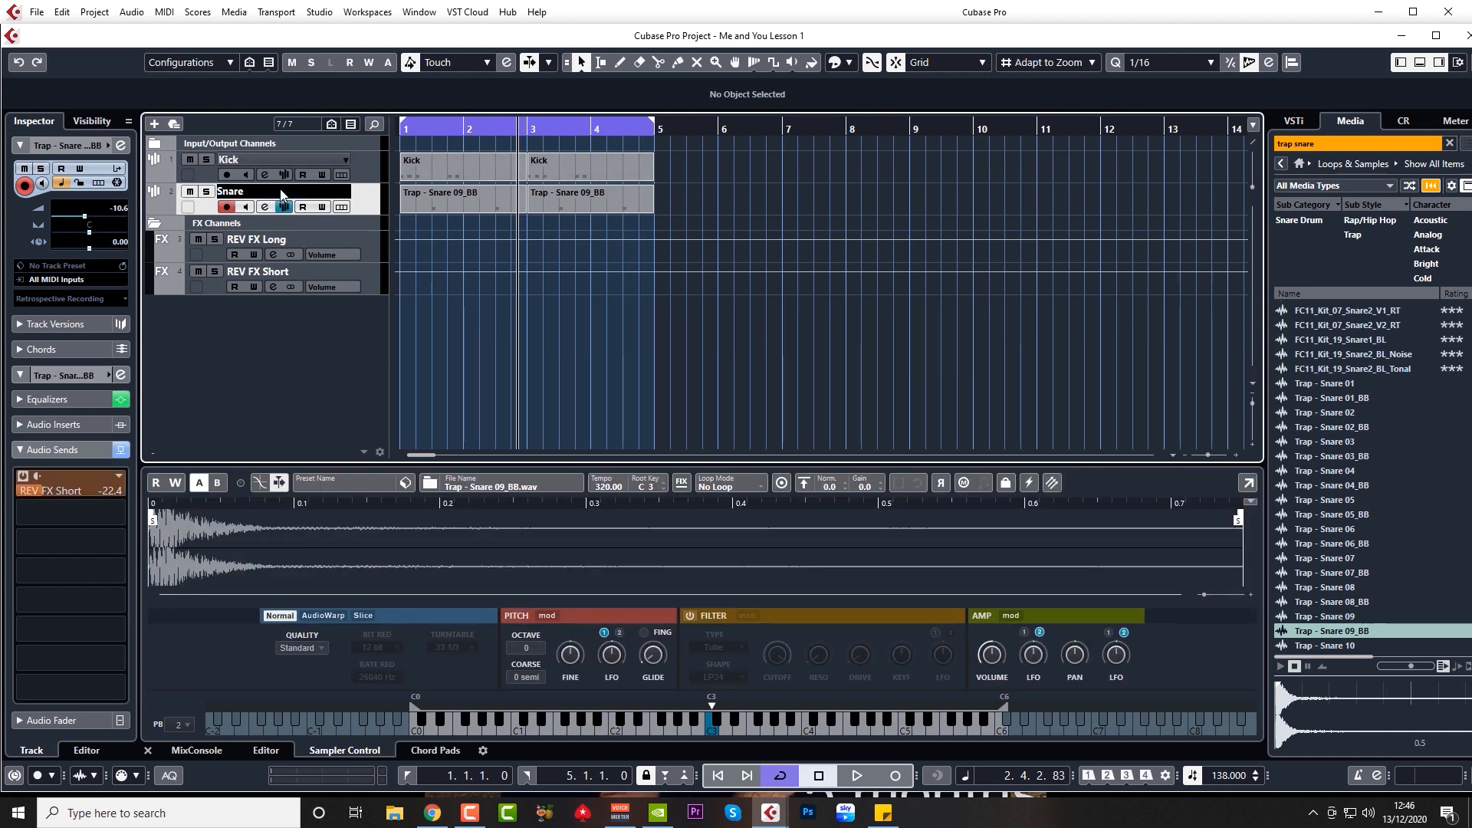
key("Return")
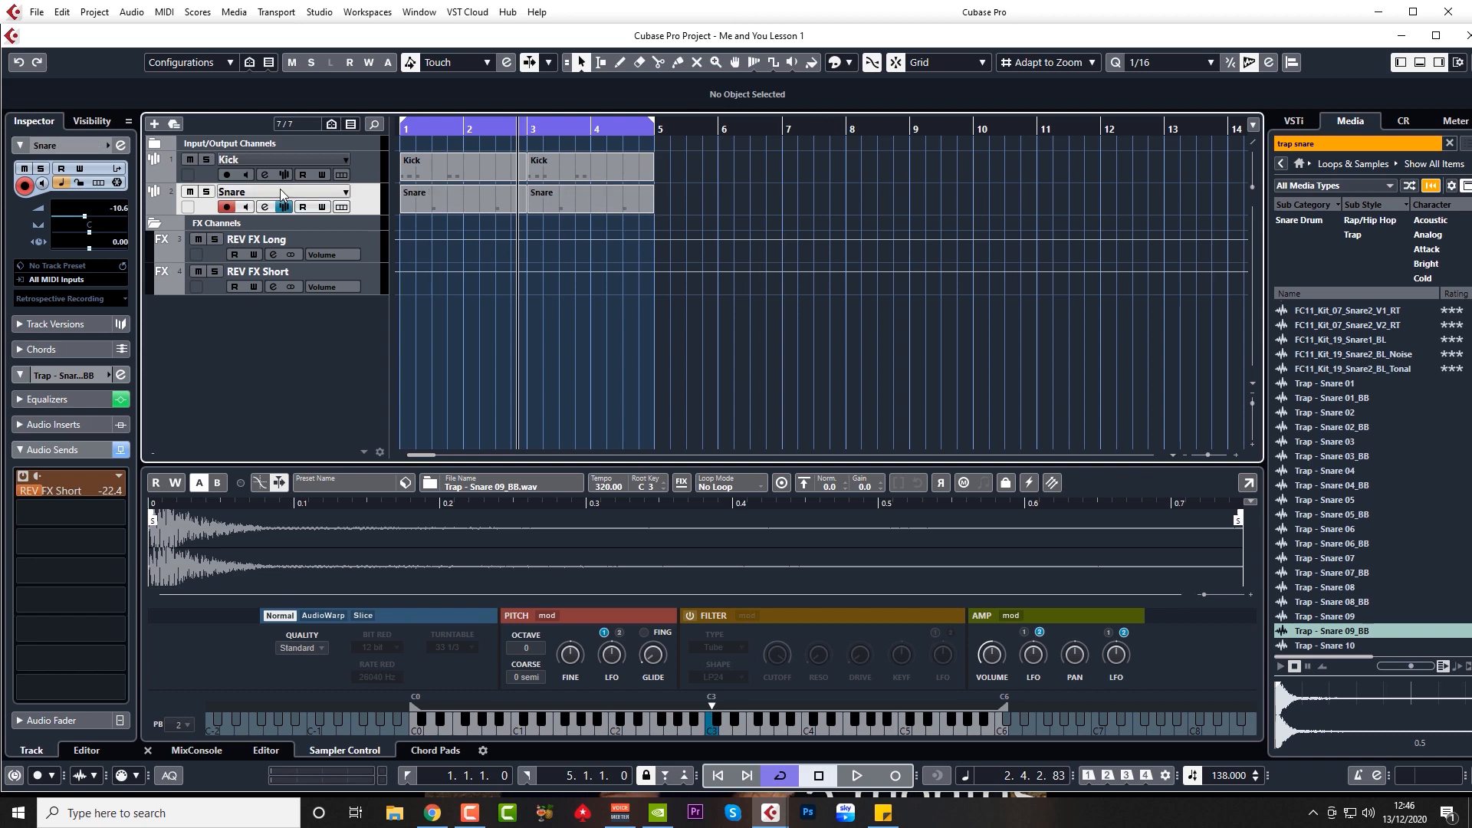
Step: Colour the Kick and Snare tracks yellow
left_click(162, 173)
left_click(238, 217)
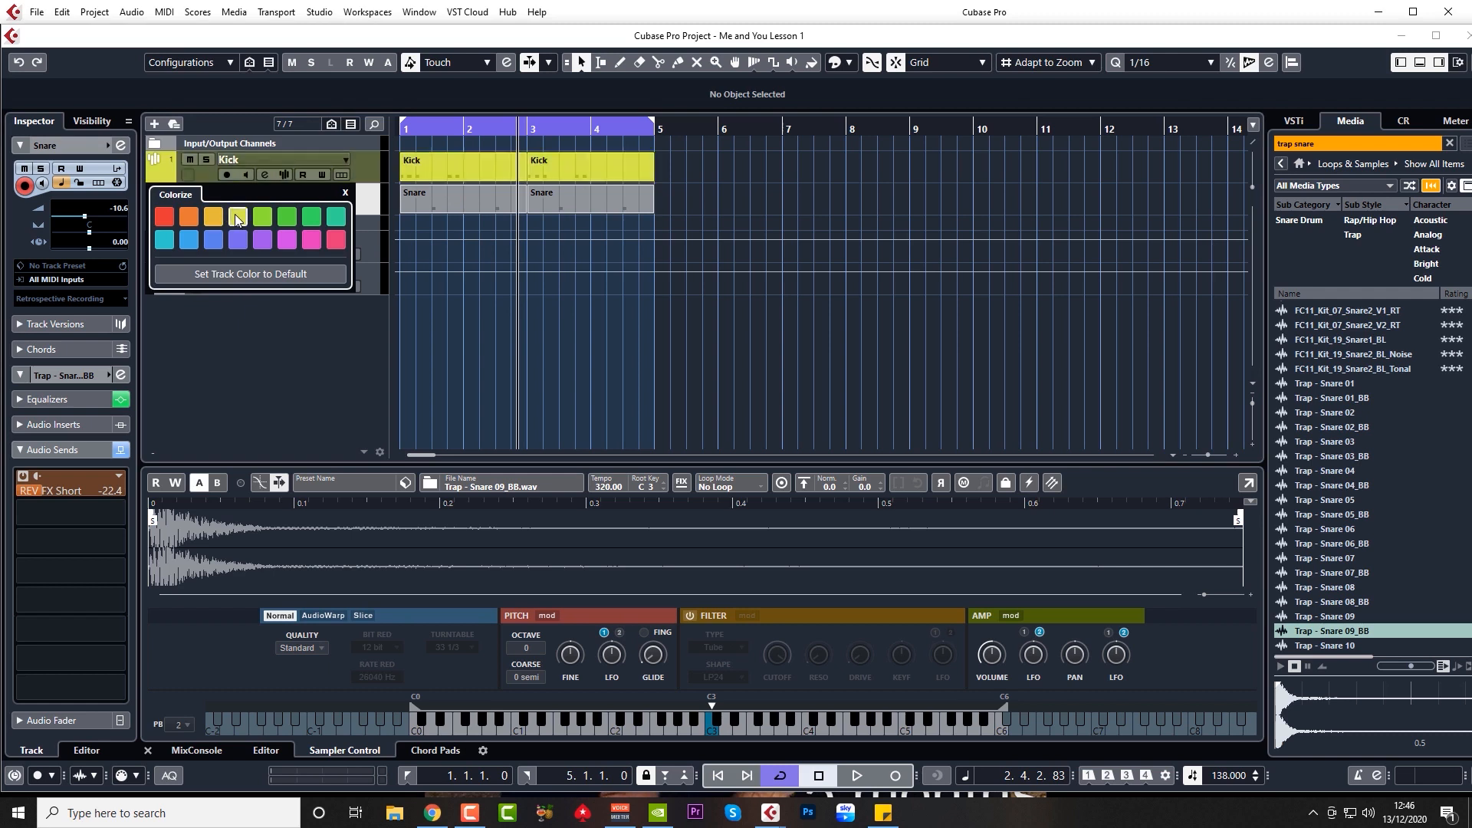
left_click(163, 206)
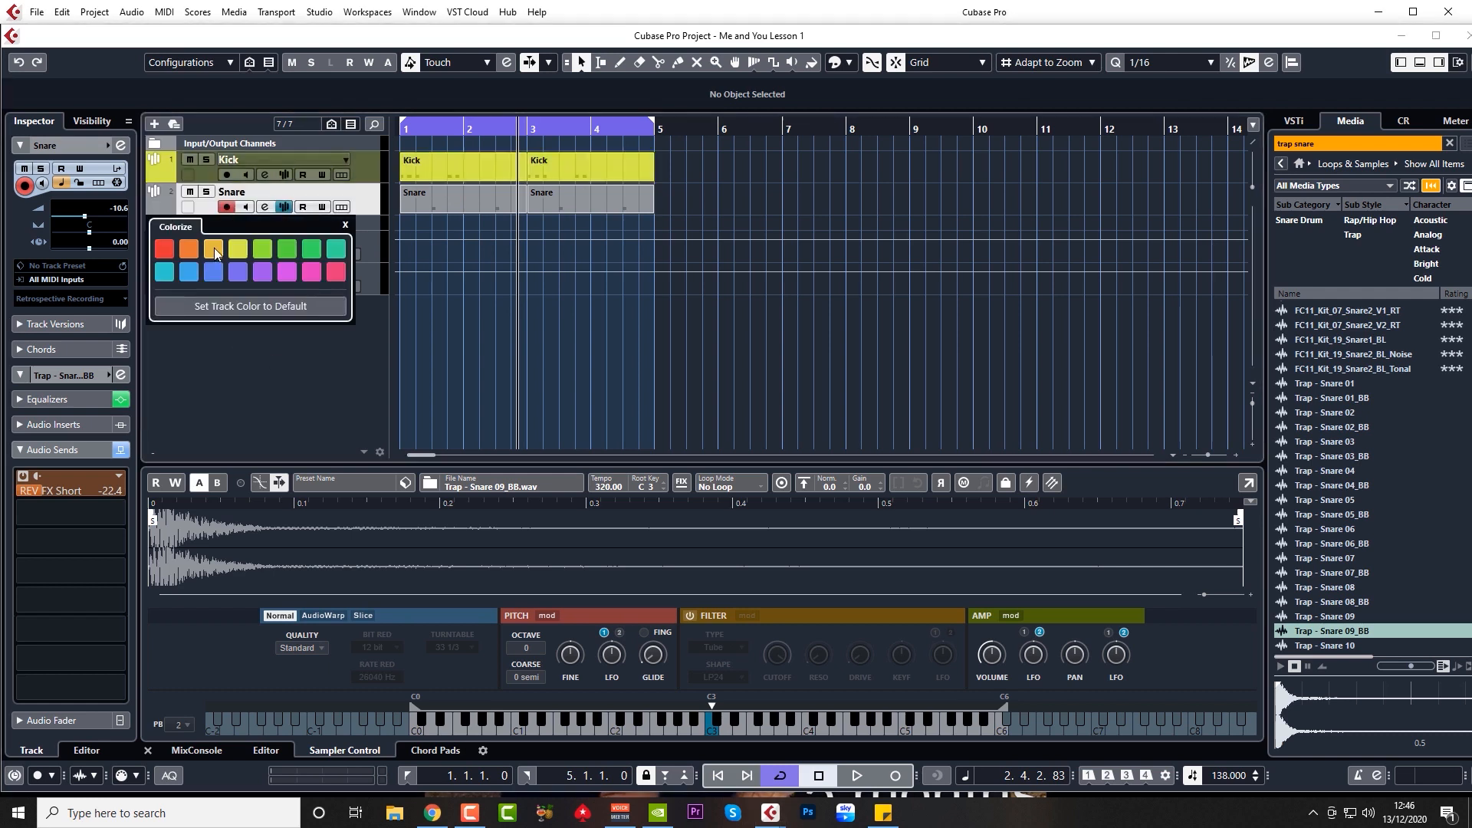
left_click(238, 250)
left_click(345, 225)
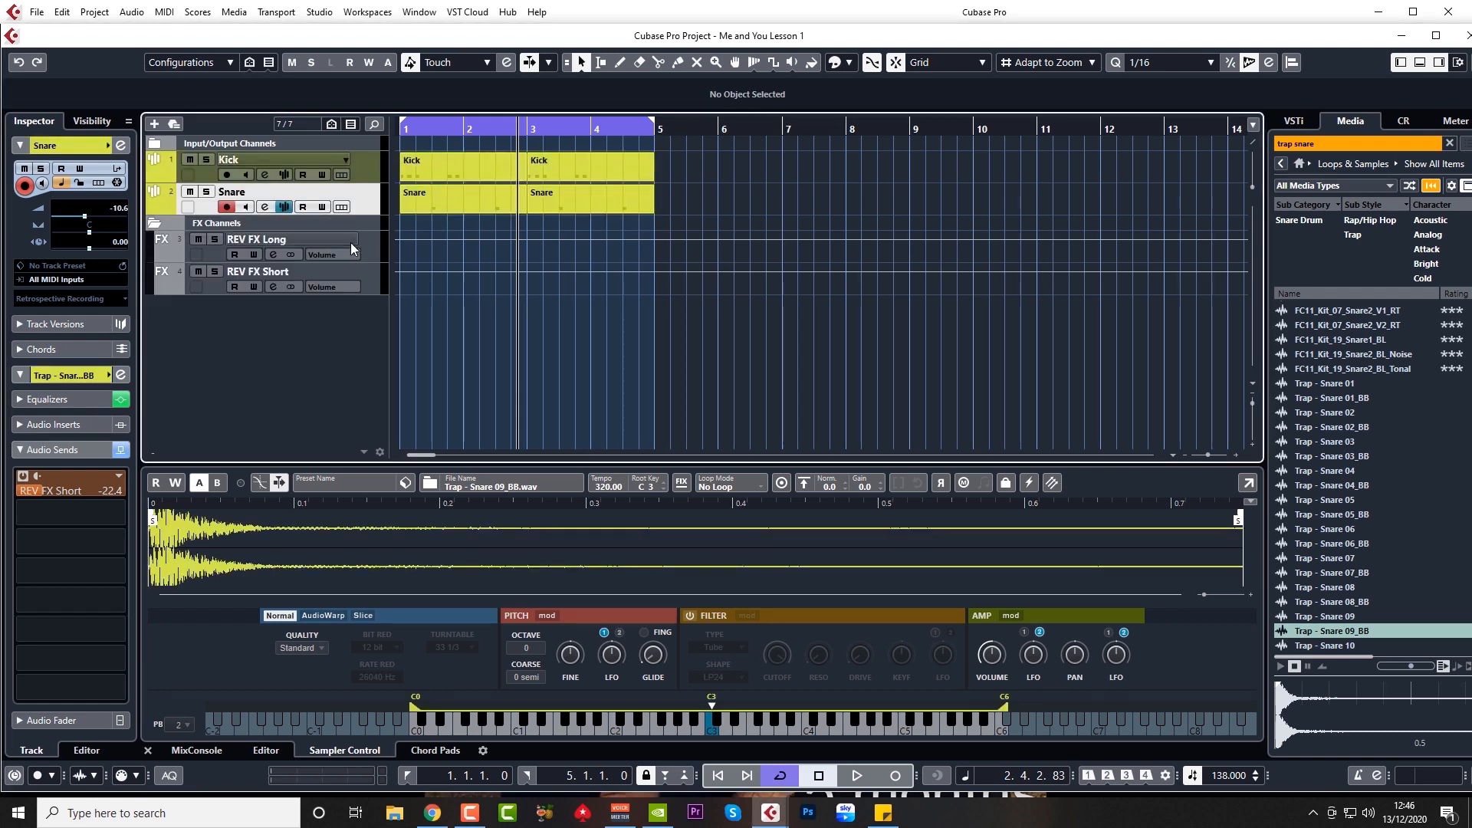
Step: Colour the REV FX Long and REV FX Short channels orange
left_click(177, 251)
left_click(191, 287)
left_click(177, 283)
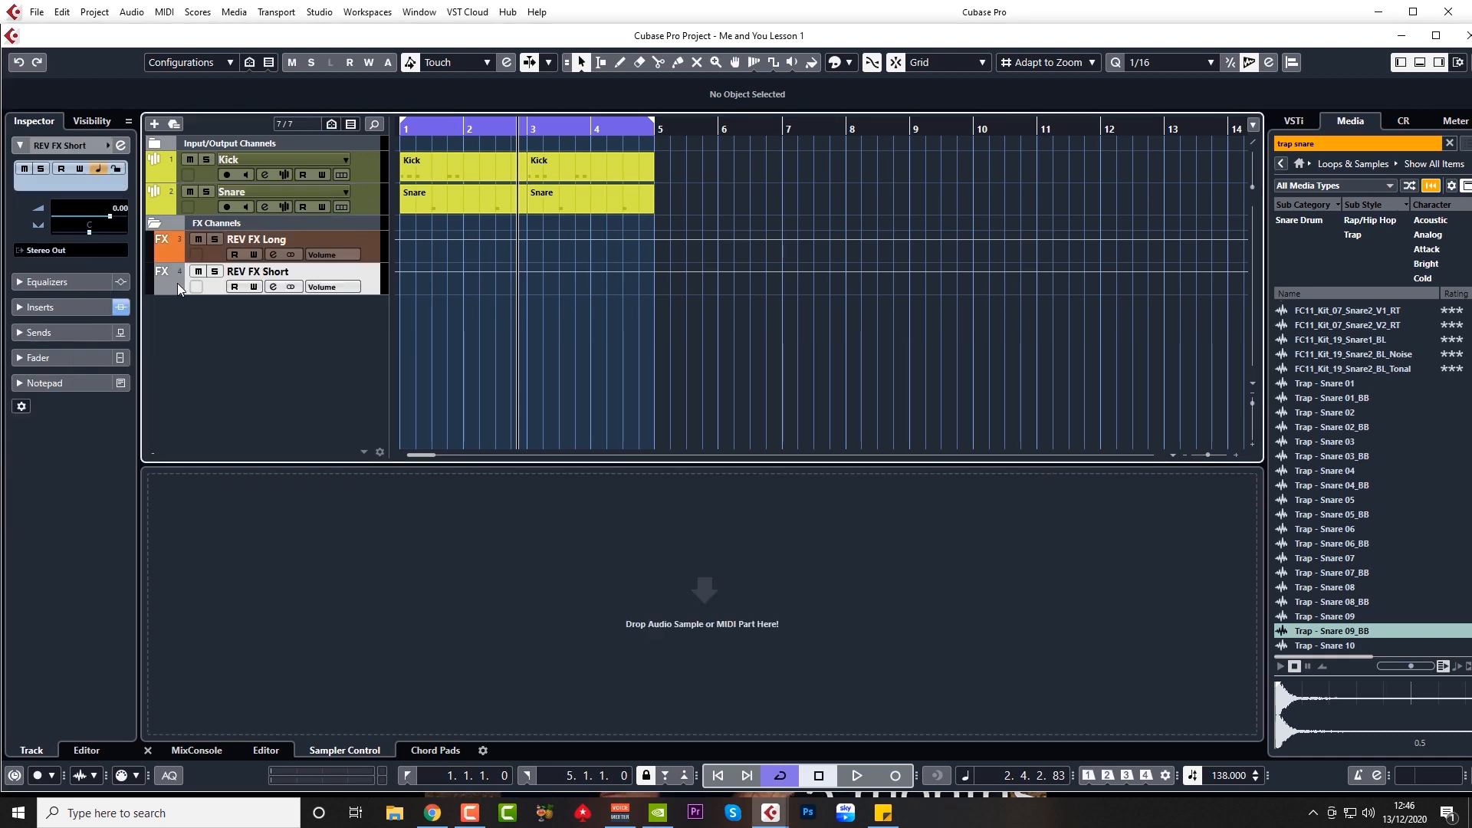
left_click(176, 284)
left_click(195, 325)
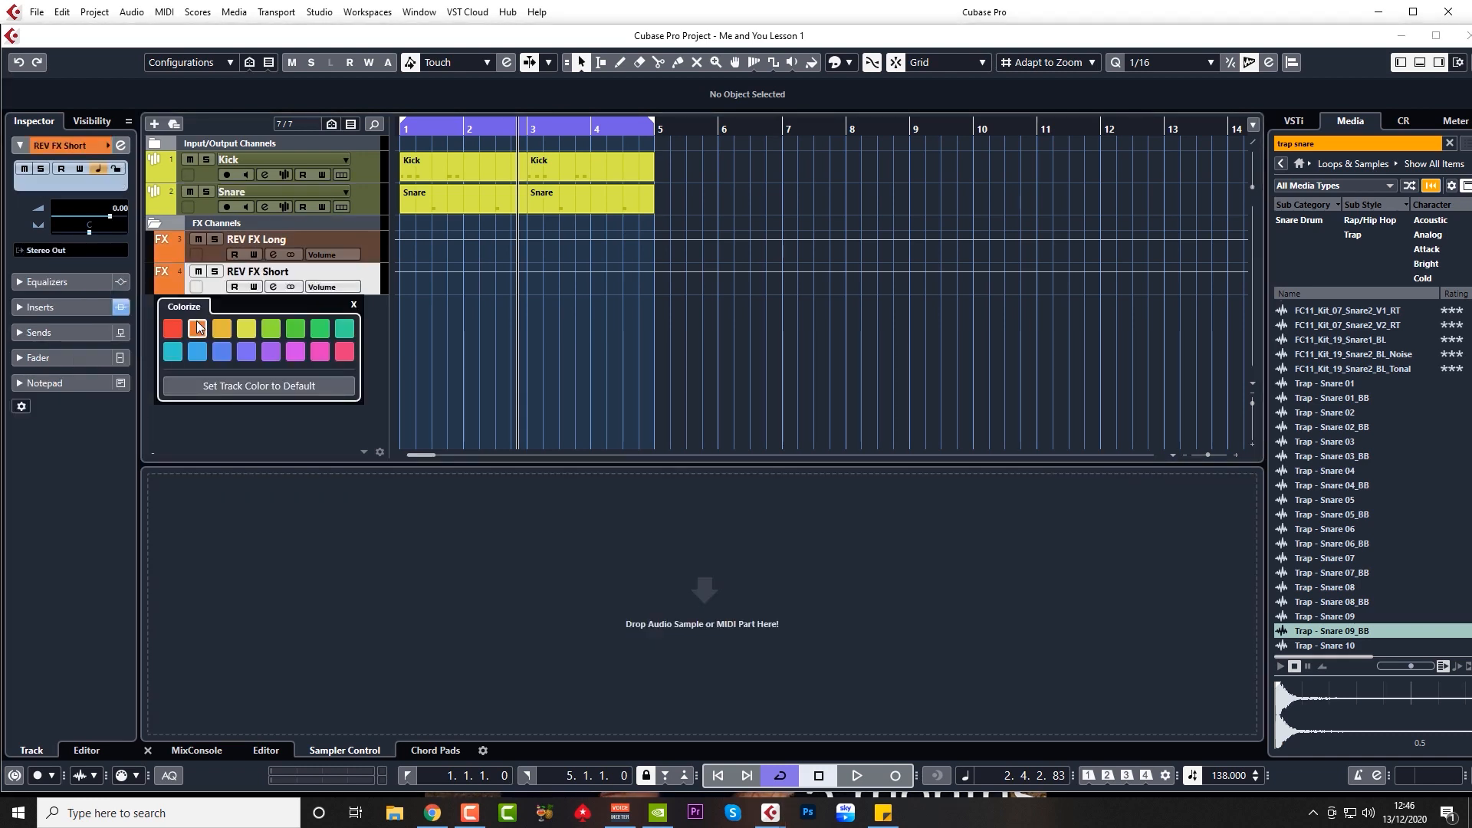
left_click(354, 304)
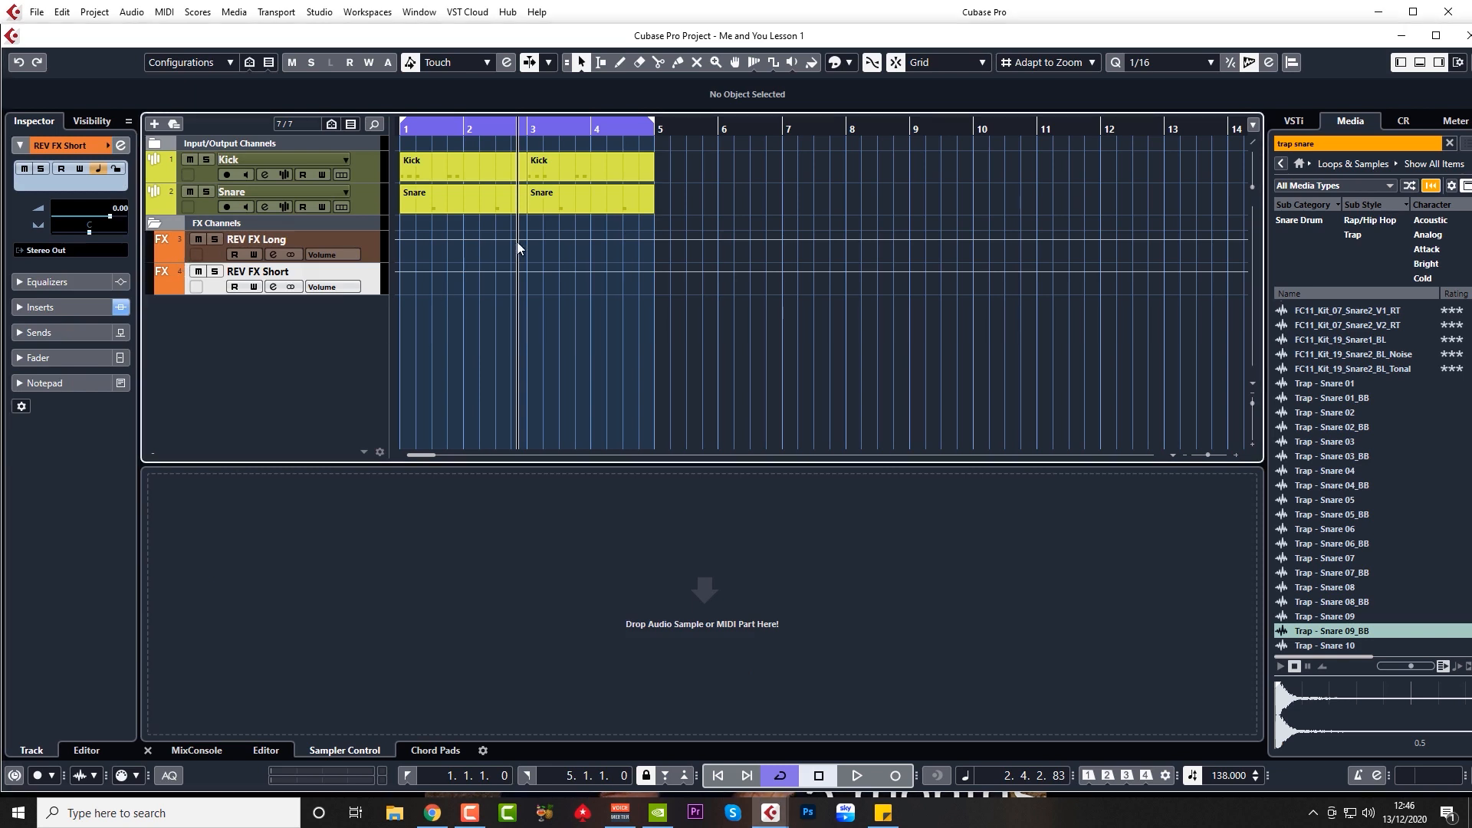